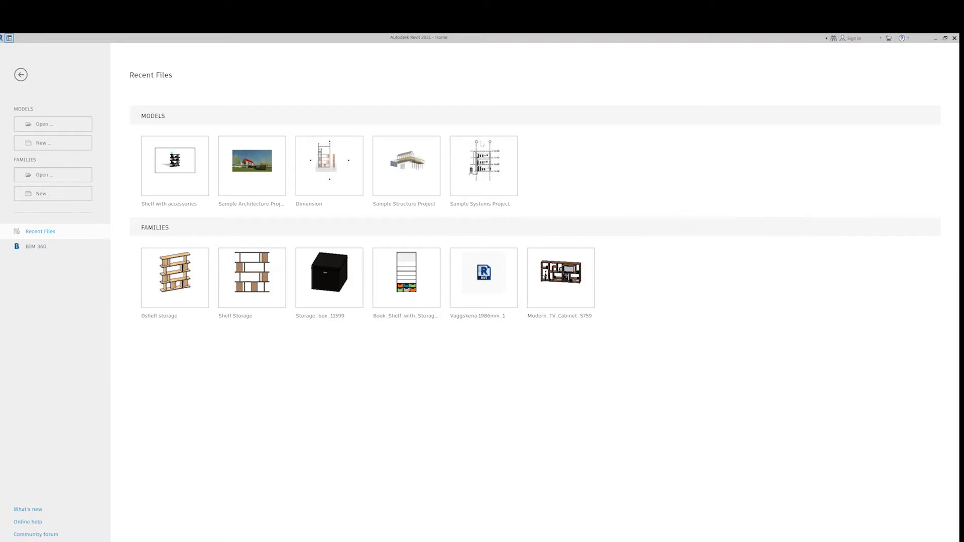
# Create a new family from the English Metric Furniture.rft template.
pyautogui.click(60, 200)
pyautogui.doubleClick(412, 324)
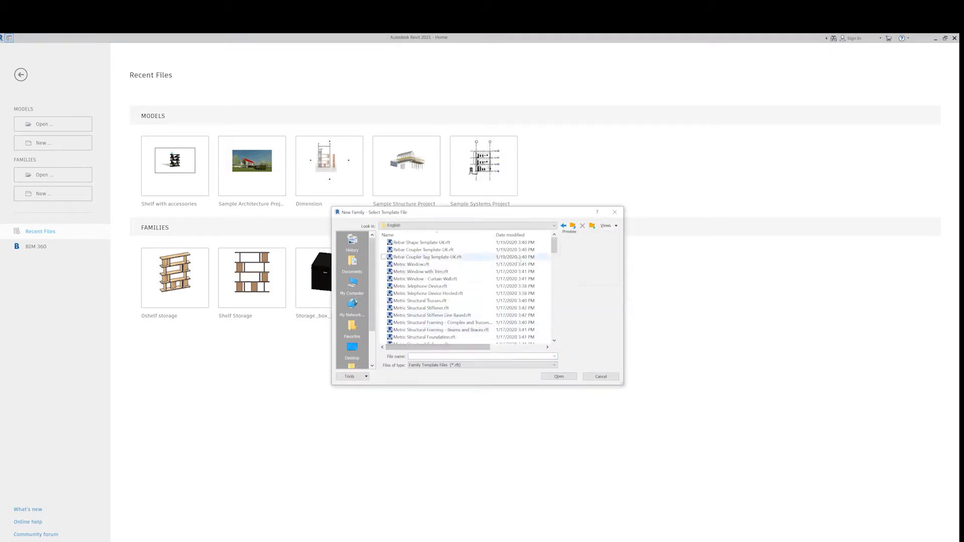
pyautogui.moveTo(554, 246); pyautogui.dragTo(555, 301)
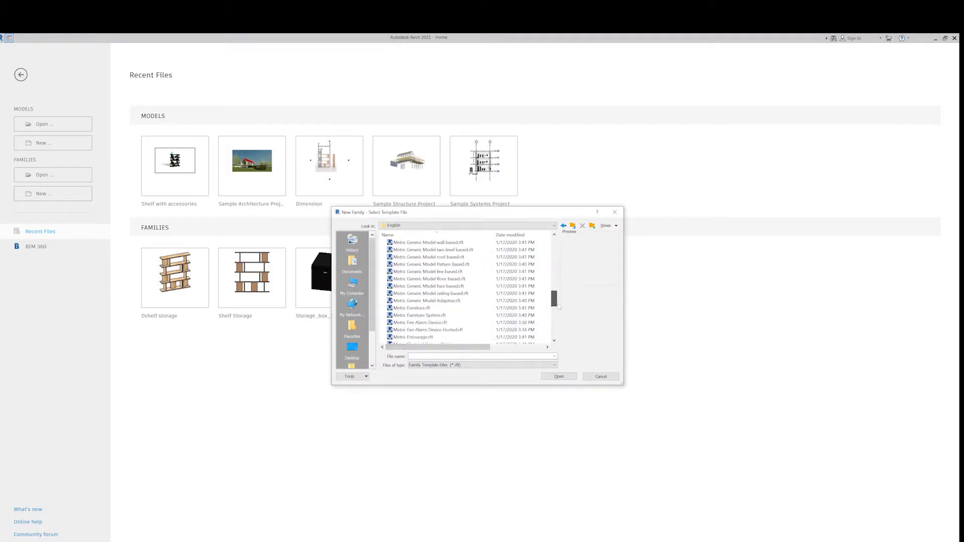
pyautogui.click(452, 288)
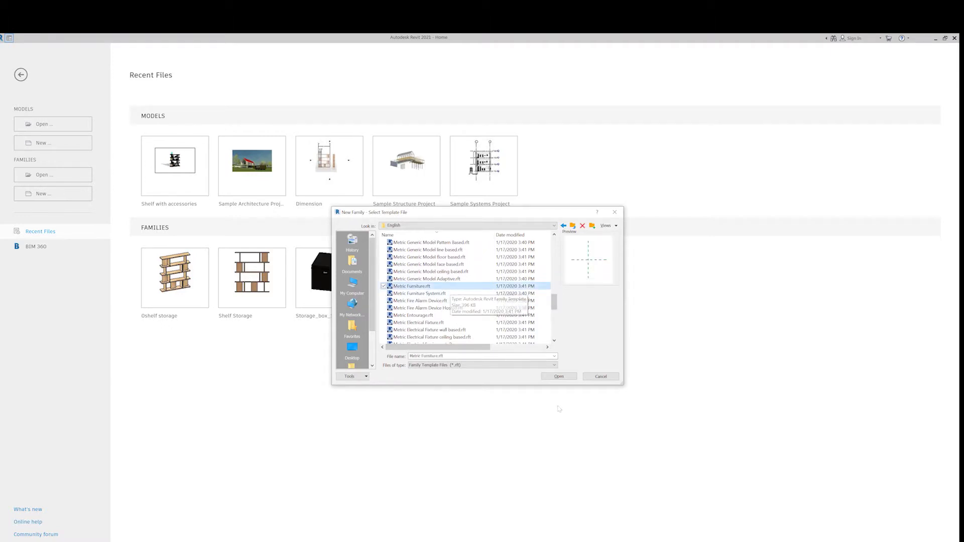
pyautogui.click(560, 377)
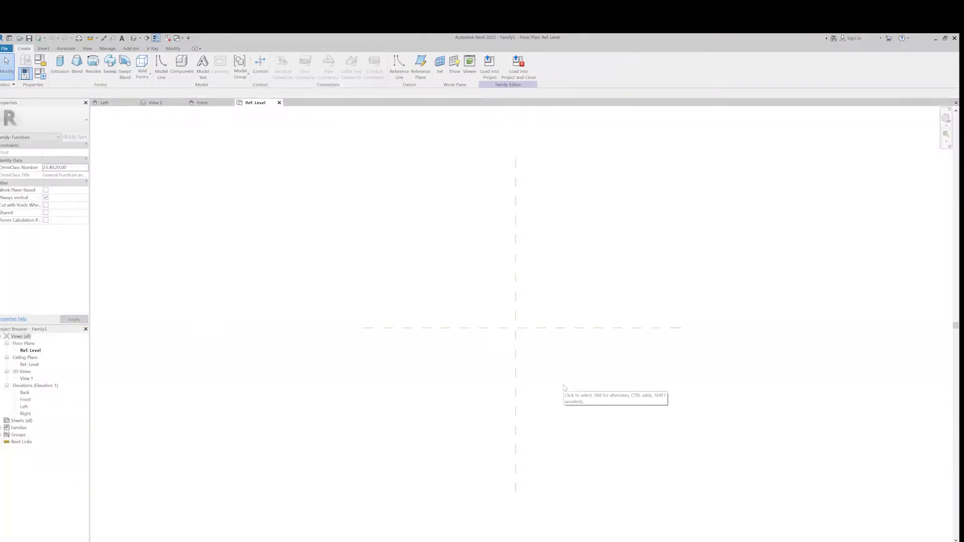
# Tile the plan, 3D, Front and Left views and zoom each to fit (WT, ZA).
pyautogui.press('w')
pyautogui.press('t')
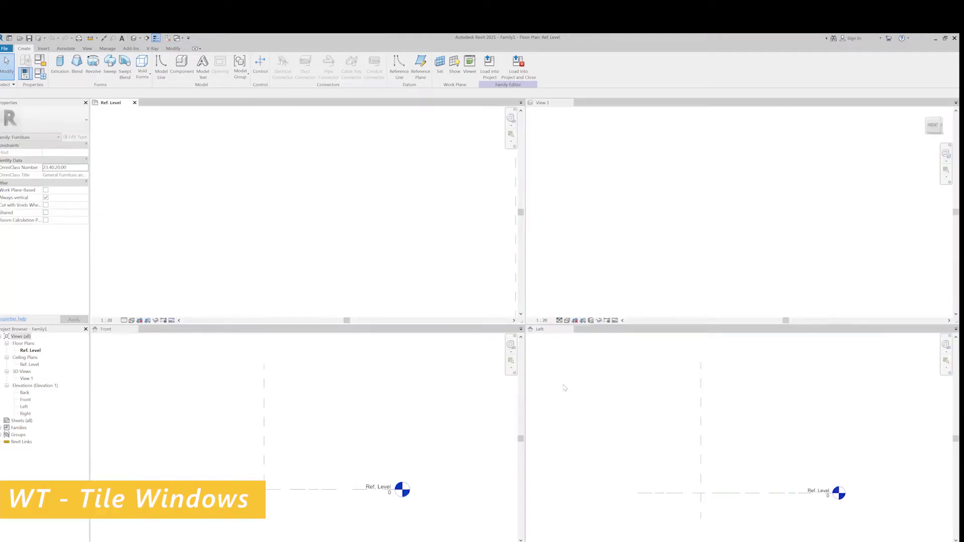
pyautogui.press('z')
pyautogui.press('a')
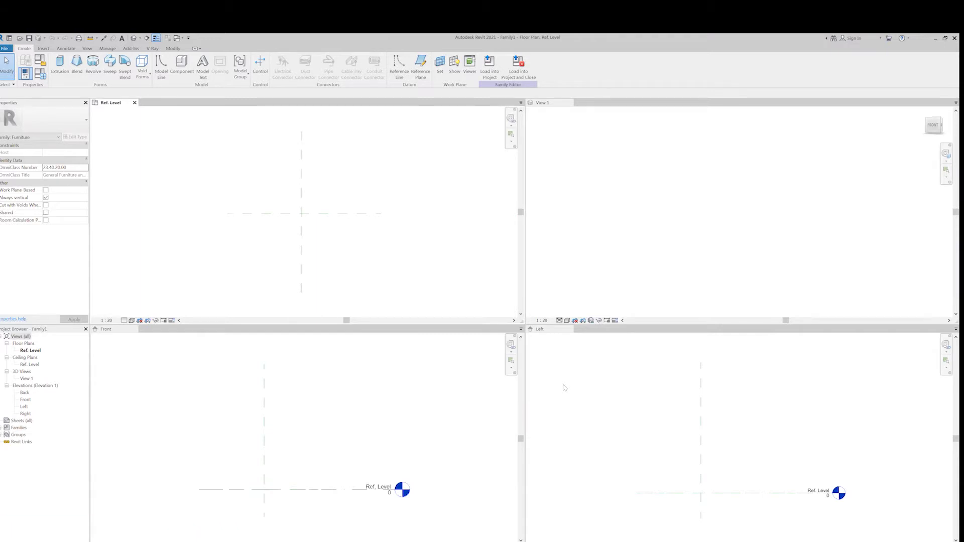
# Change the project length units from millimetres to centimetres.
pyautogui.press('u')
pyautogui.press('n')
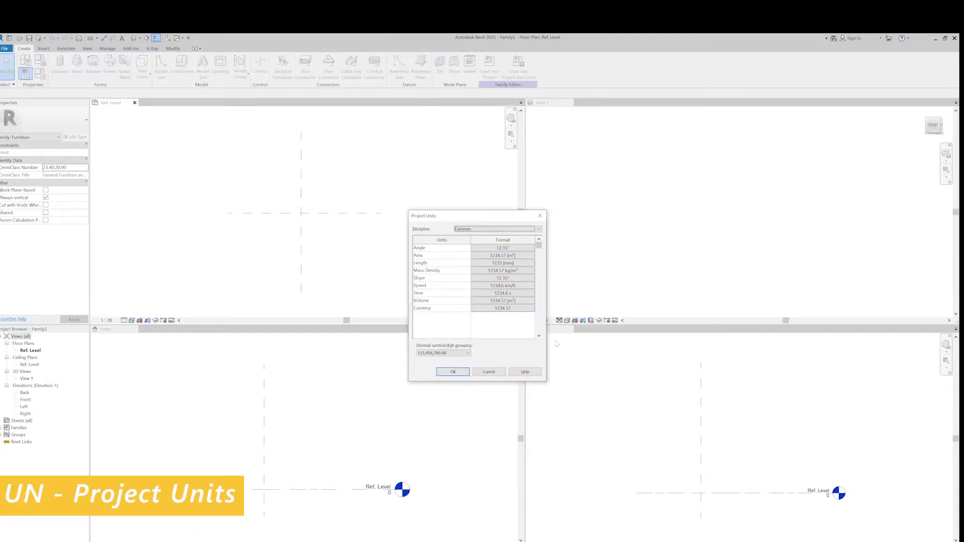
pyautogui.click(488, 265)
pyautogui.click(487, 265)
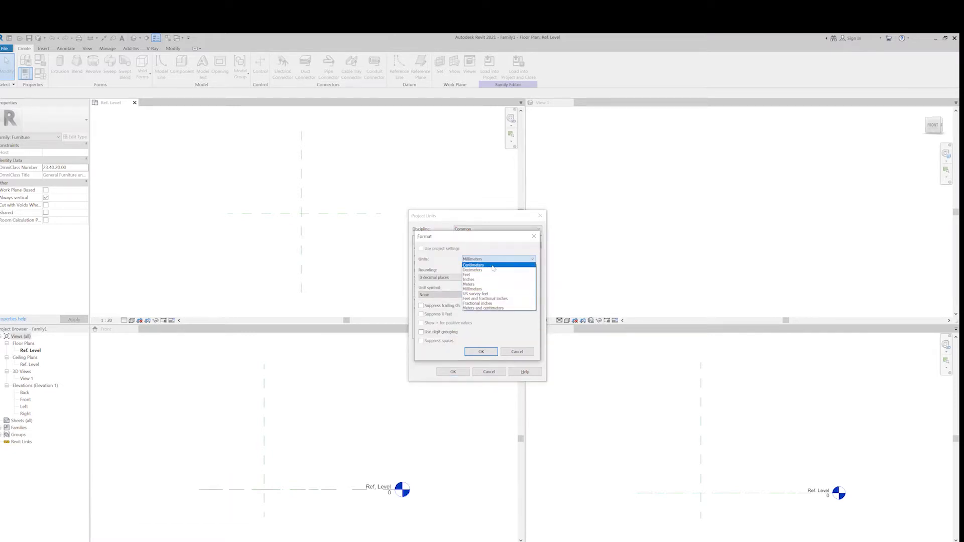
pyautogui.click(497, 297)
pyautogui.click(485, 353)
pyautogui.click(486, 353)
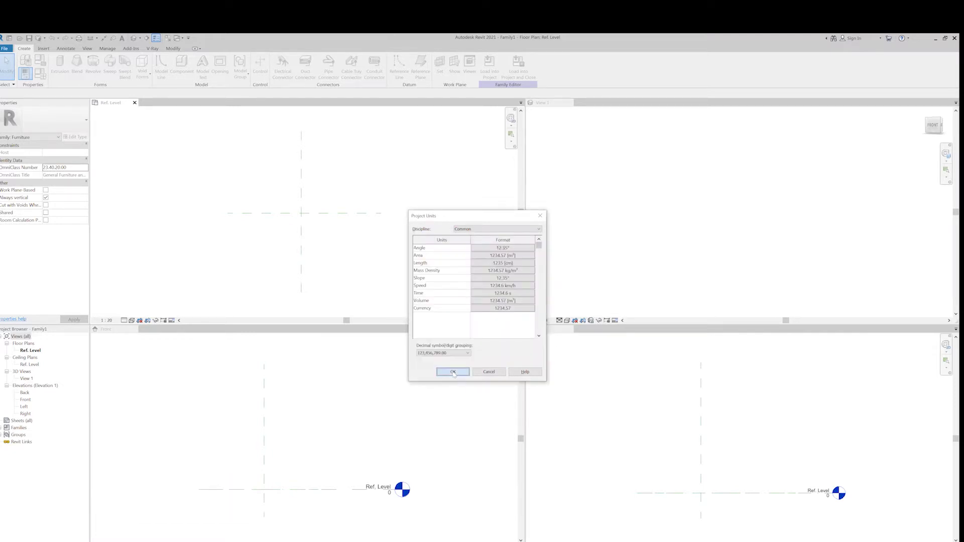
pyautogui.click(453, 372)
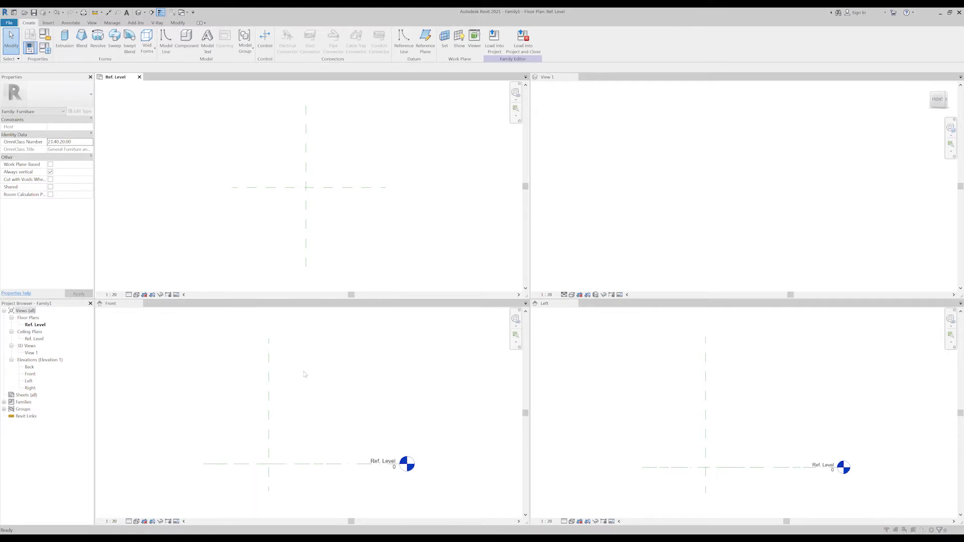
# Save the family as SHELF STORAGE UNIT.rfa inside the Revit Furniture folder.
pyautogui.hotkey('ctrl', 's')
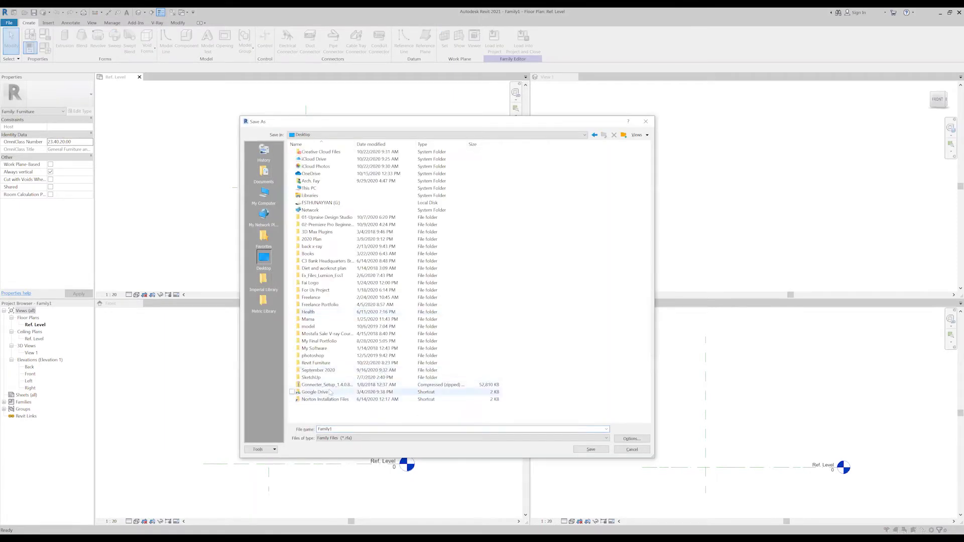
pyautogui.doubleClick(315, 363)
pyautogui.doubleClick(339, 427)
pyautogui.write('S')
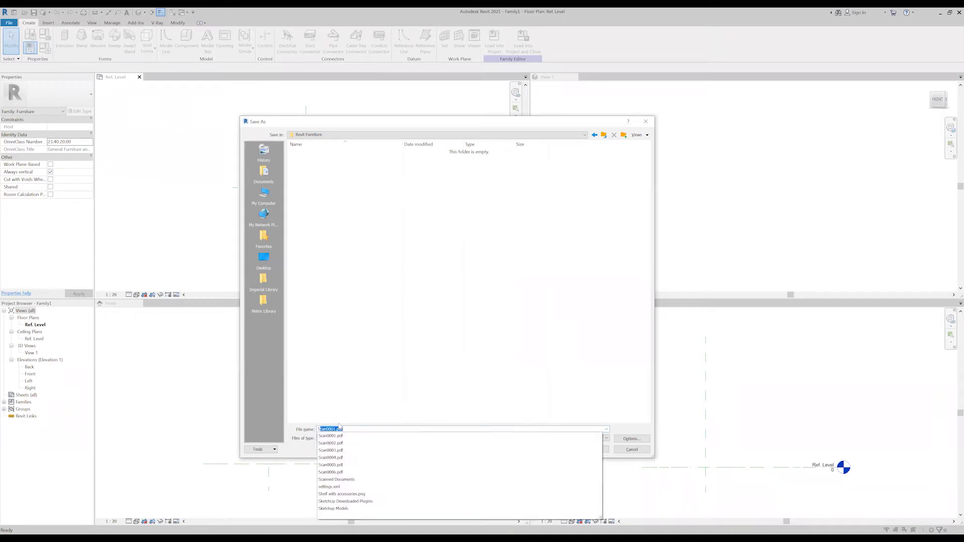
pyautogui.write('HELF')
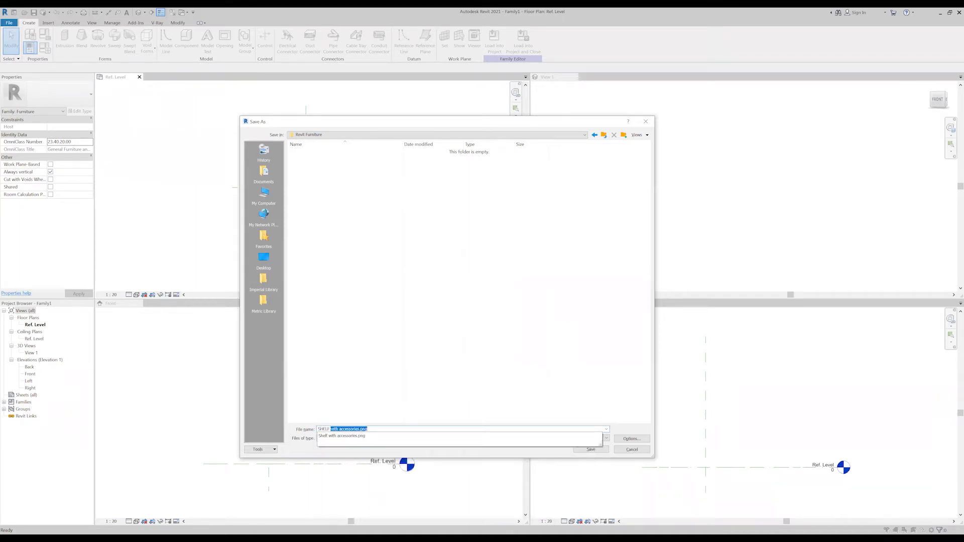
pyautogui.write(' STORAGE UNIT')
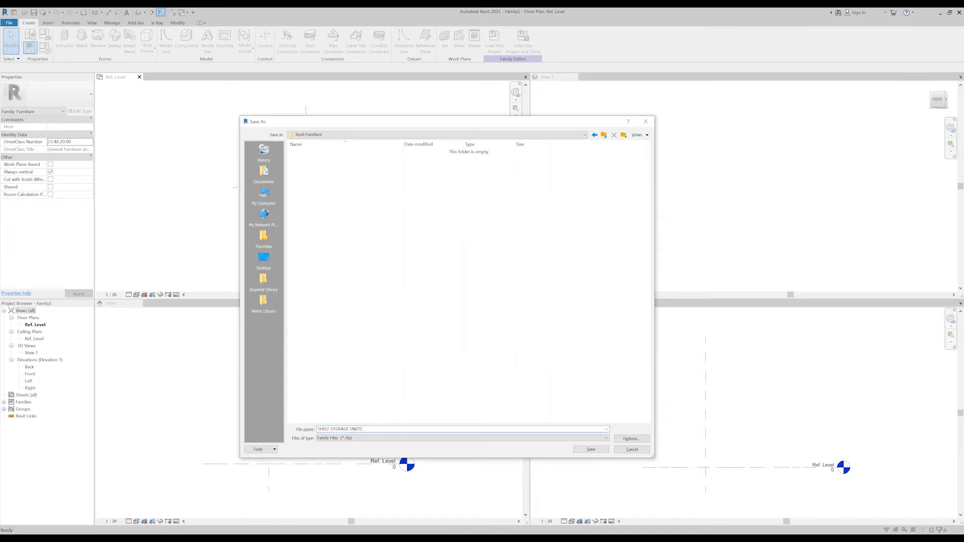
pyautogui.press('Return')
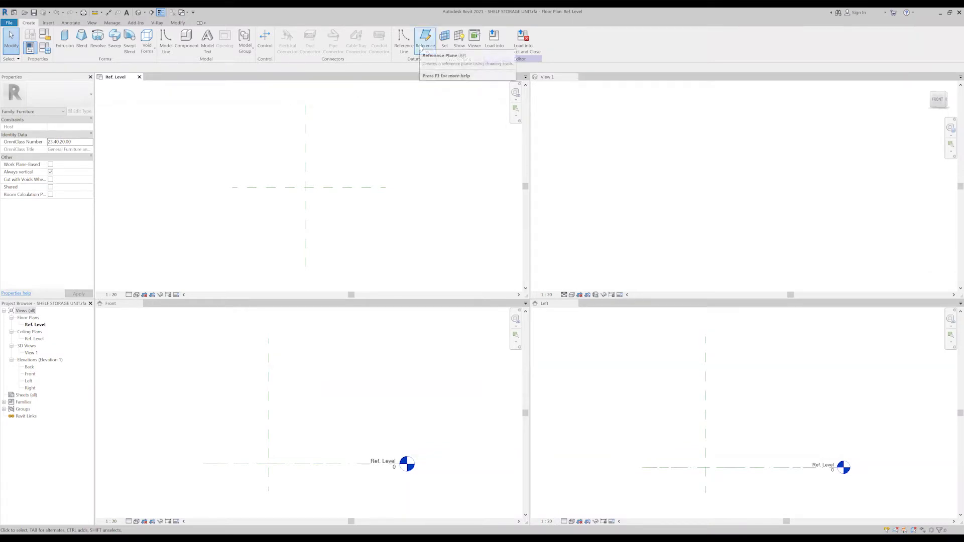
# Draw a horizontal reference plane 174 above Ref. Level in the Front view.
pyautogui.press('r')
pyautogui.press('p')
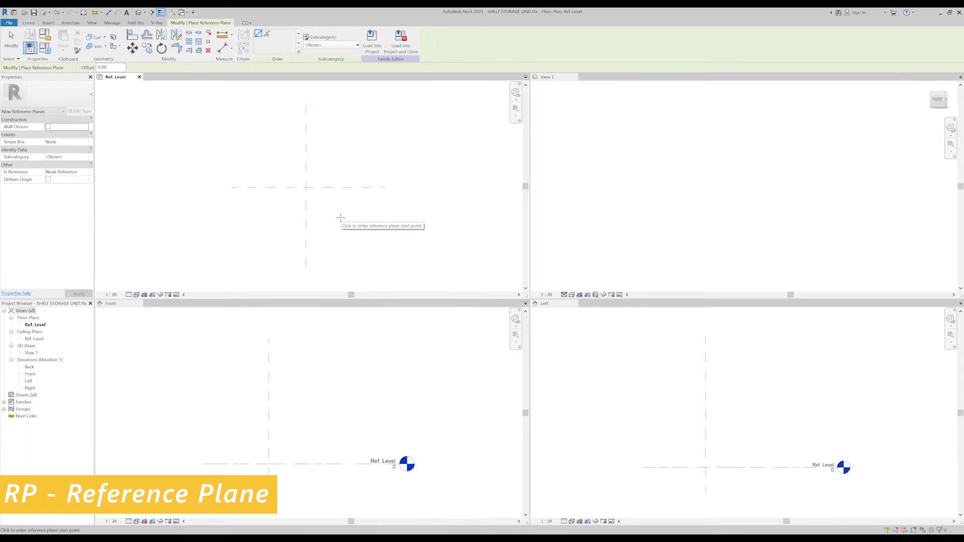
pyautogui.click(307, 266)
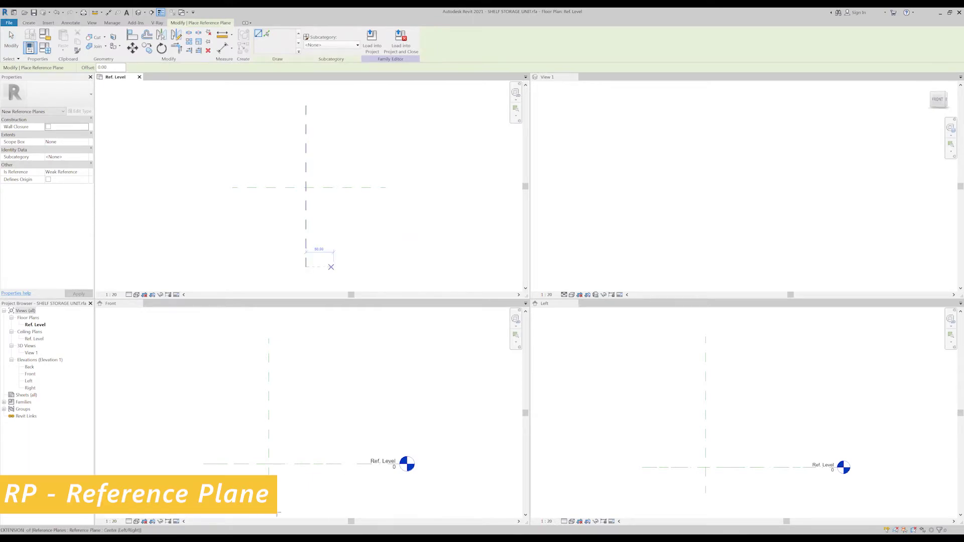
pyautogui.click(295, 415)
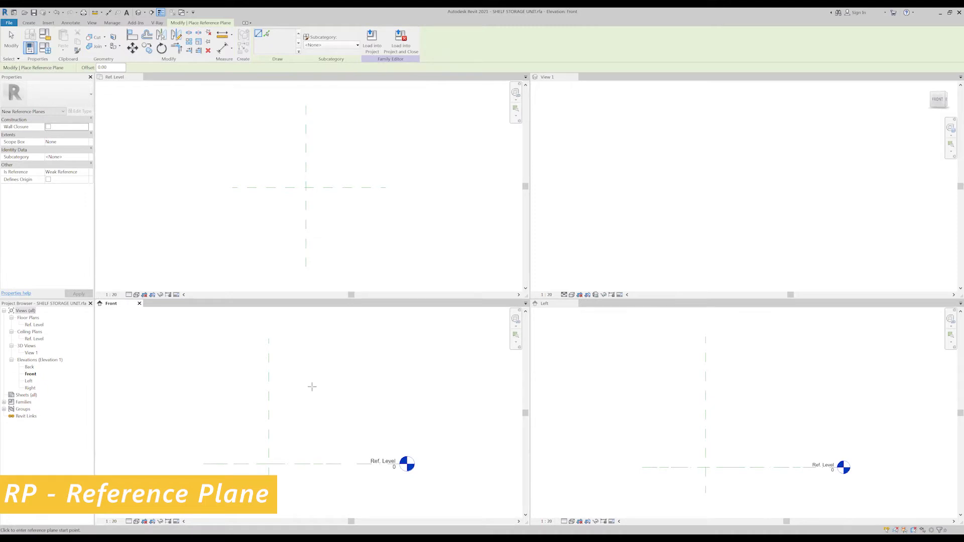
pyautogui.moveTo(291, 434); pyautogui.dragTo(298, 409, button='middle')
pyautogui.scroll(-1, 260, 445)
pyautogui.scroll(2, 235, 423)
pyautogui.scroll(-1, 228, 399)
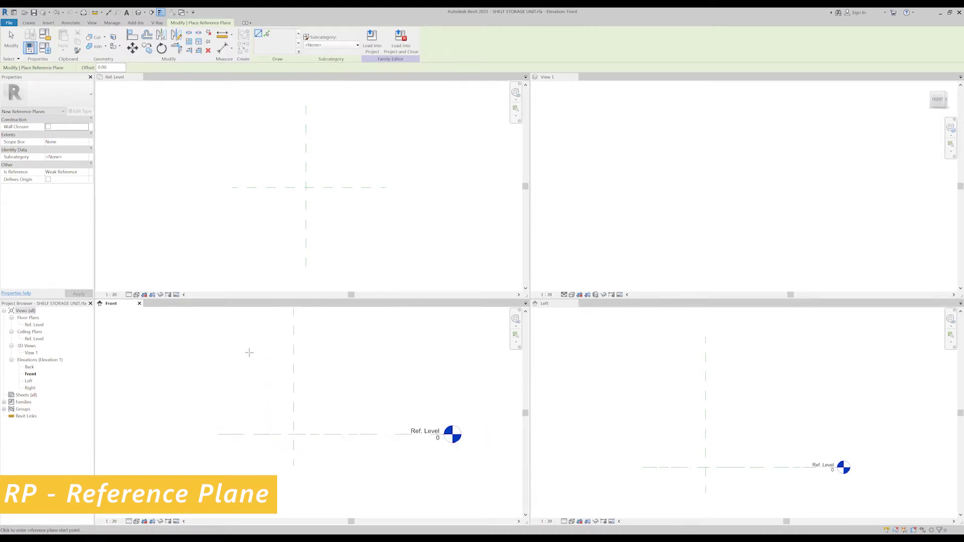
pyautogui.moveTo(249, 350); pyautogui.dragTo(230, 388, button='middle')
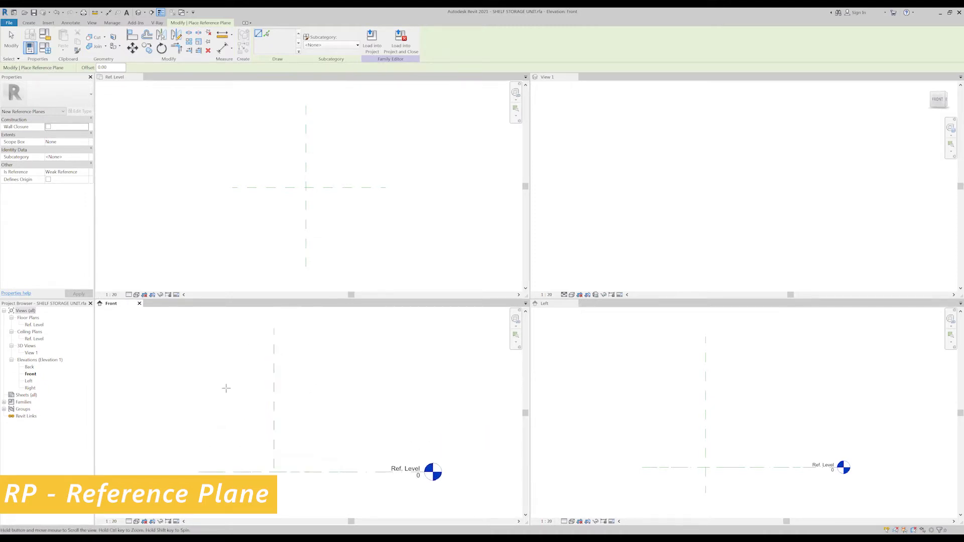
pyautogui.click(199, 351)
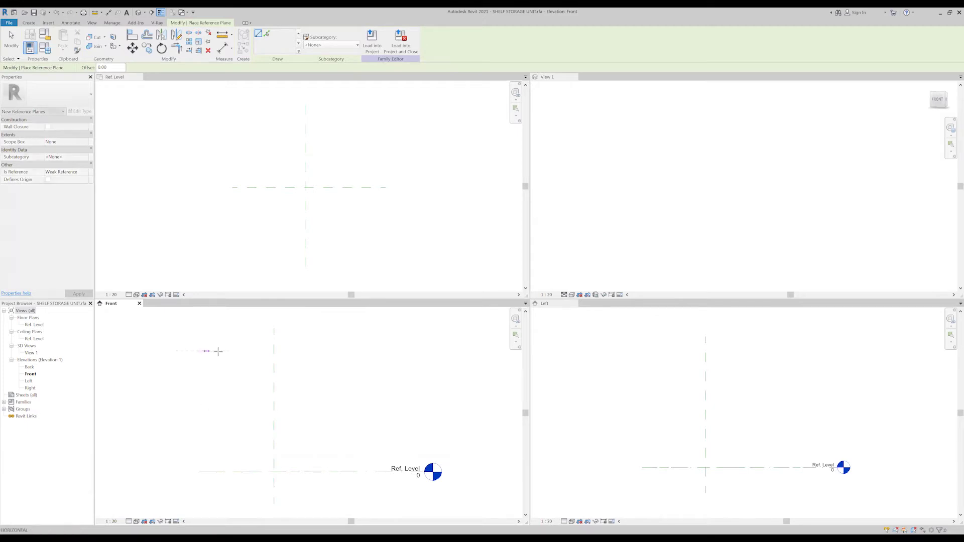
pyautogui.click(354, 351)
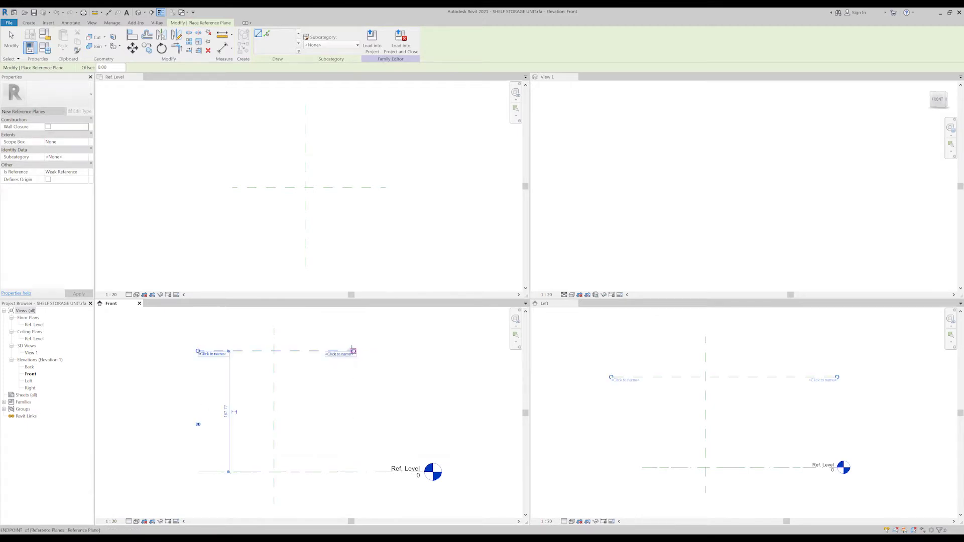
pyautogui.click(226, 411)
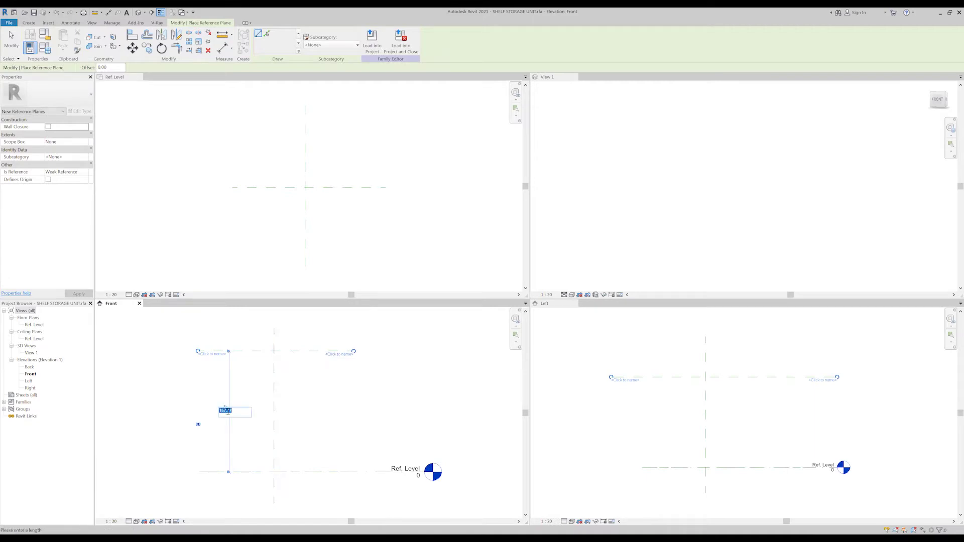
pyautogui.write('17')
pyautogui.write('4')
pyautogui.press('Return')
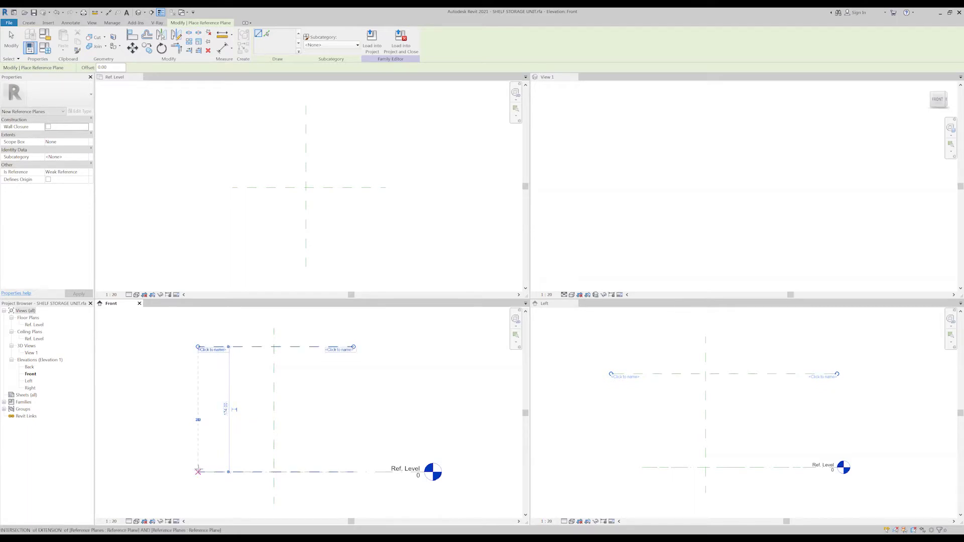
# Add horizontal reference planes along the base level and just above it.
pyautogui.scroll(2, 198, 467)
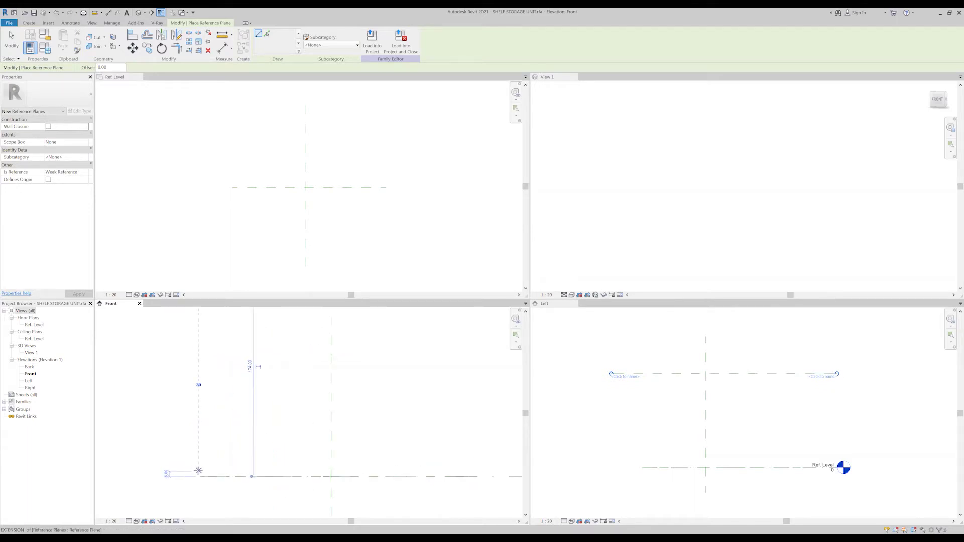
pyautogui.click(199, 471)
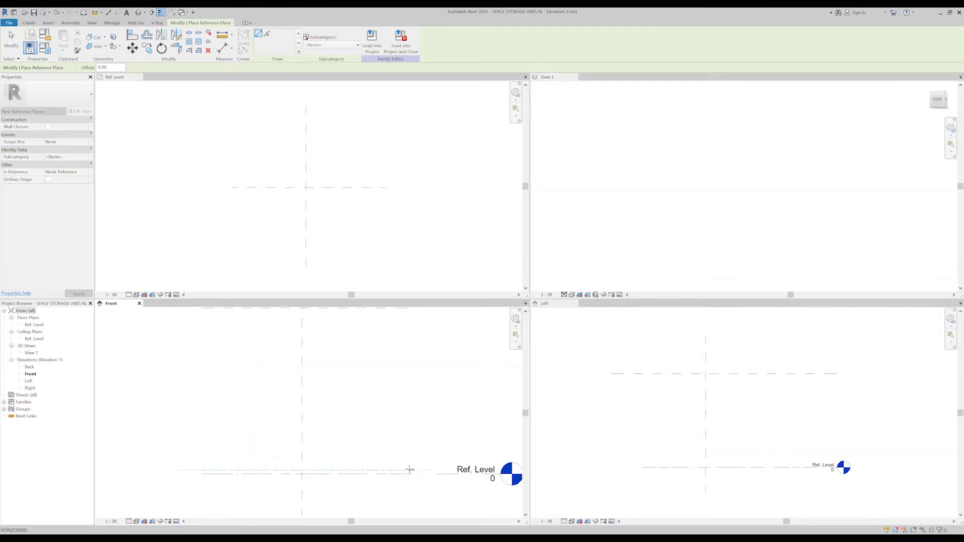
pyautogui.click(407, 471)
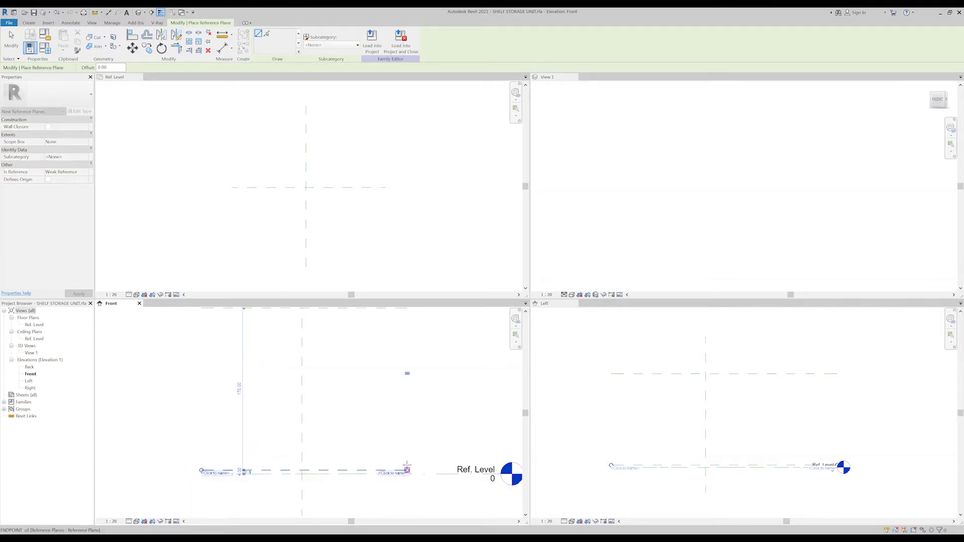
pyautogui.click(243, 440)
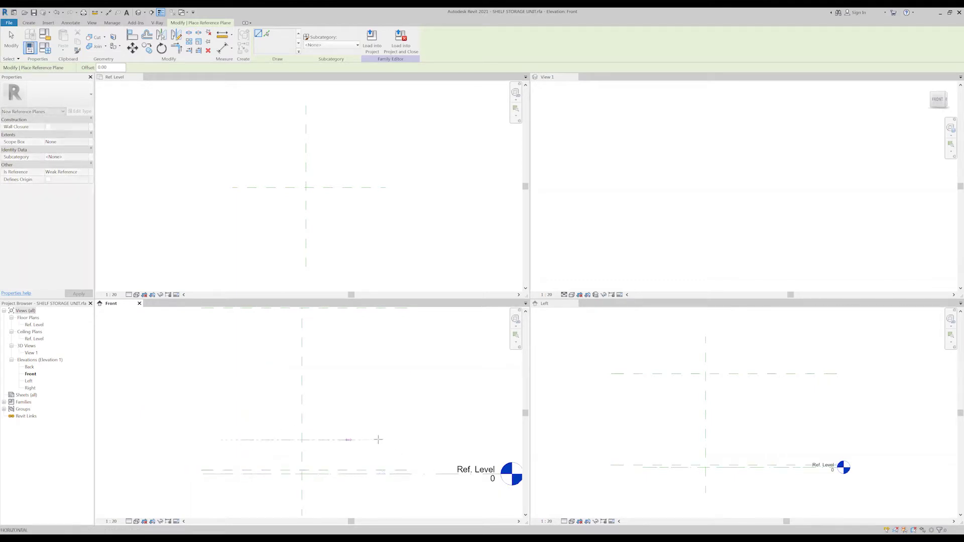
pyautogui.click(406, 440)
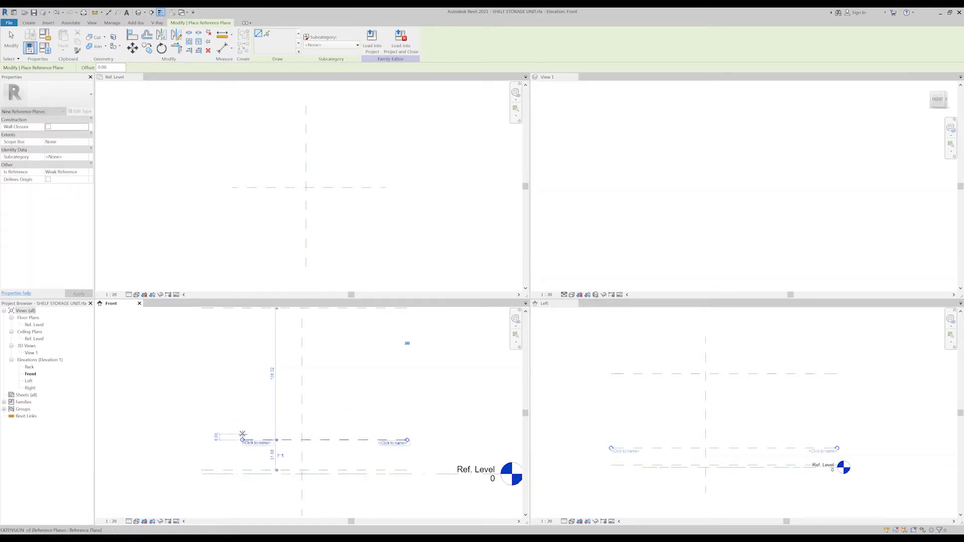
pyautogui.press('Escape')
pyautogui.press('Escape')
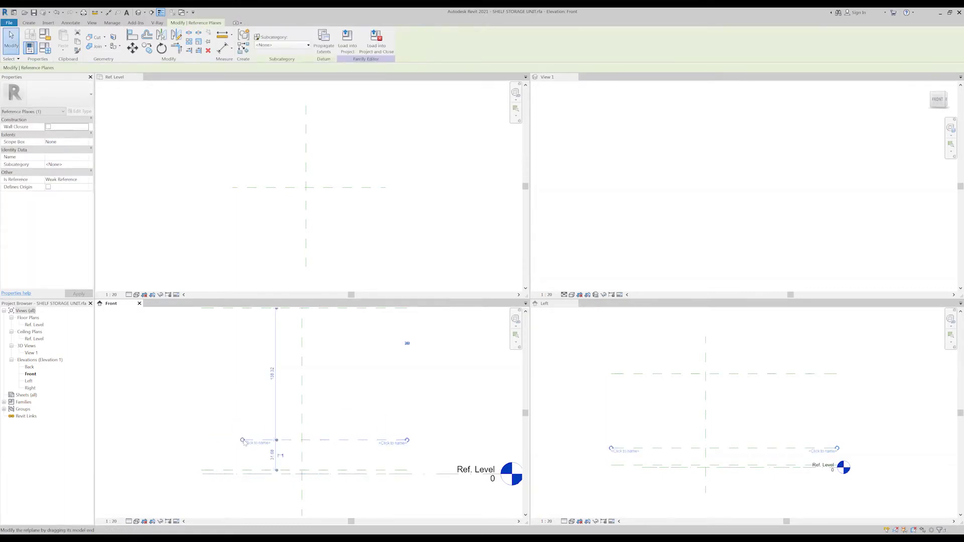
pyautogui.click(201, 433)
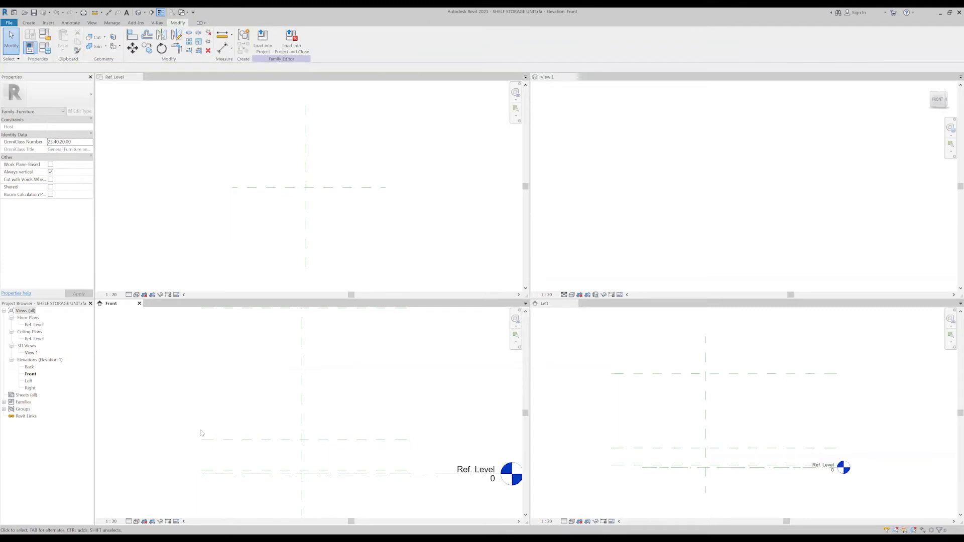
# Draw three more horizontal reference planes for the lower shelves.
pyautogui.press('r')
pyautogui.press('p')
pyautogui.click(202, 434)
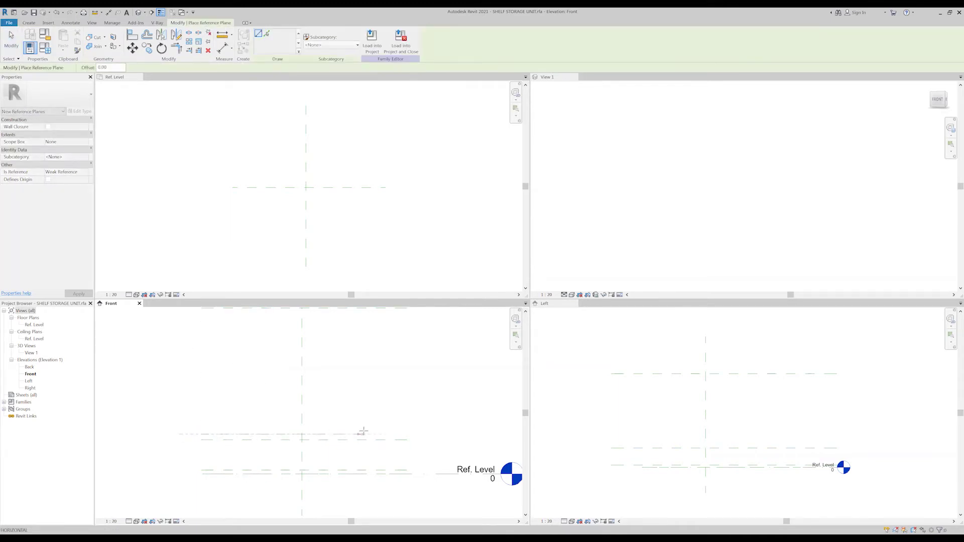
pyautogui.click(408, 435)
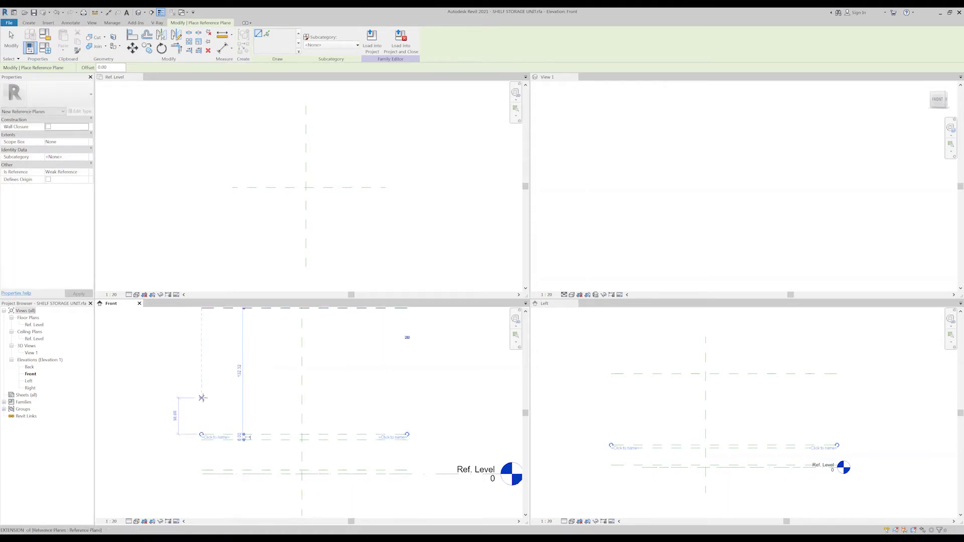
pyautogui.click(179, 397)
pyautogui.click(405, 398)
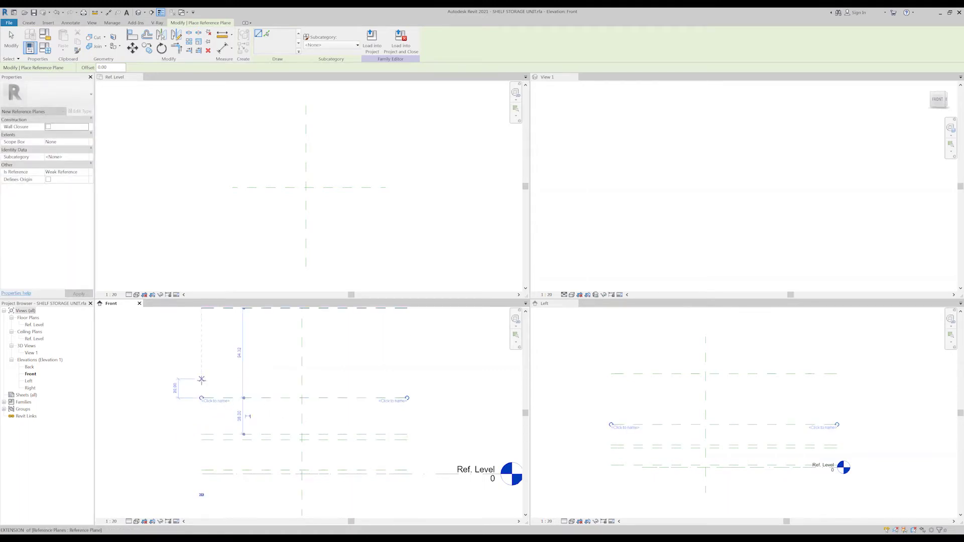
pyautogui.click(179, 392)
pyautogui.click(406, 394)
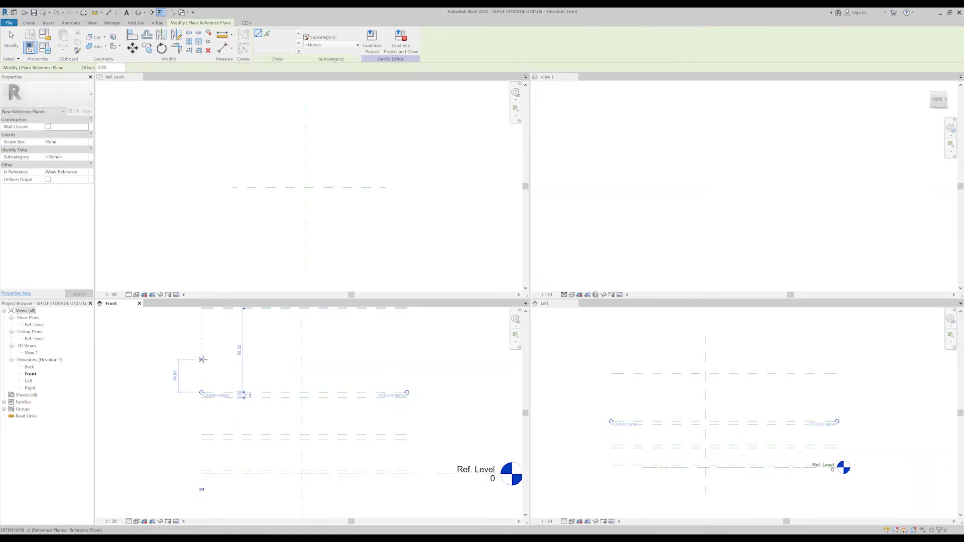
# Add the remaining upper horizontal reference planes up to the top shelf.
pyautogui.click(202, 360)
pyautogui.click(408, 360)
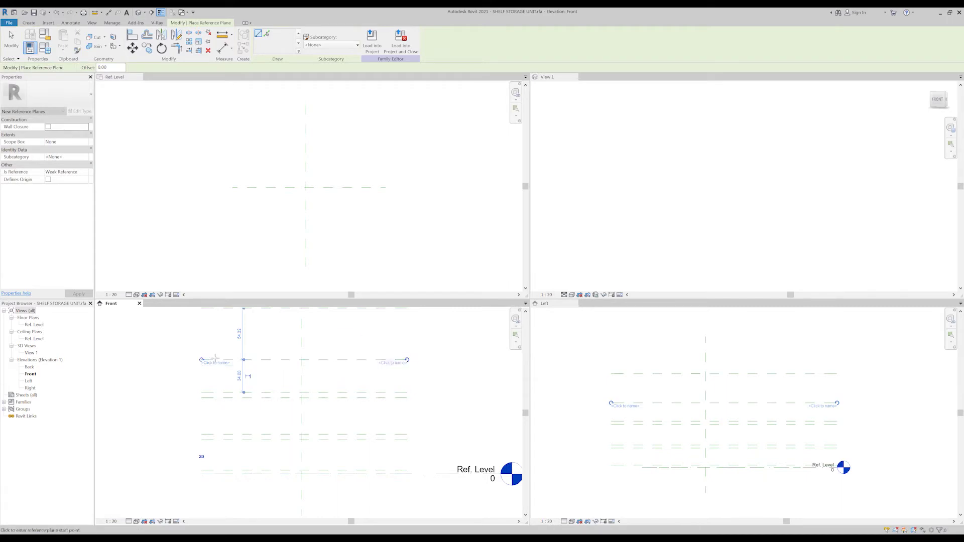
pyautogui.click(201, 353)
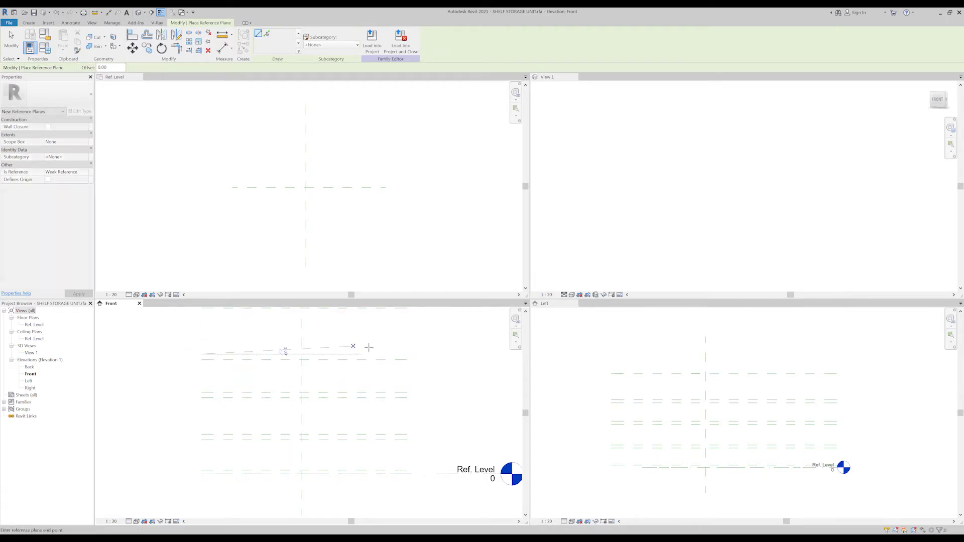
pyautogui.click(408, 356)
pyautogui.moveTo(390, 358); pyautogui.dragTo(387, 390, button='middle')
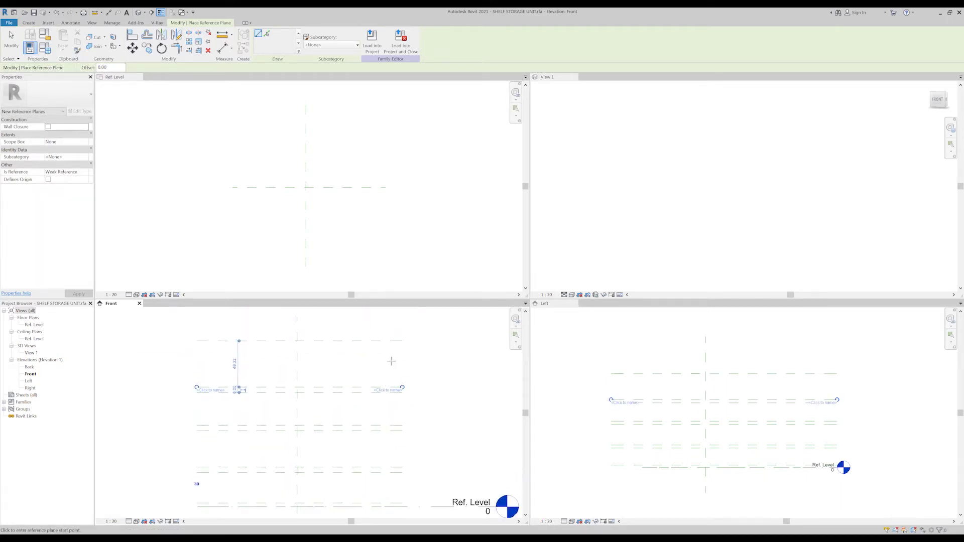
pyautogui.click(425, 344)
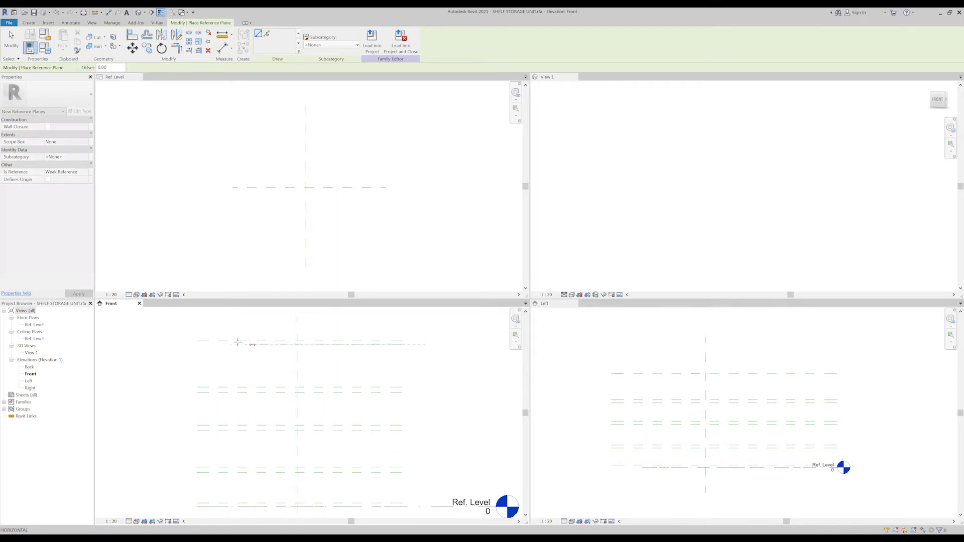
pyautogui.click(197, 345)
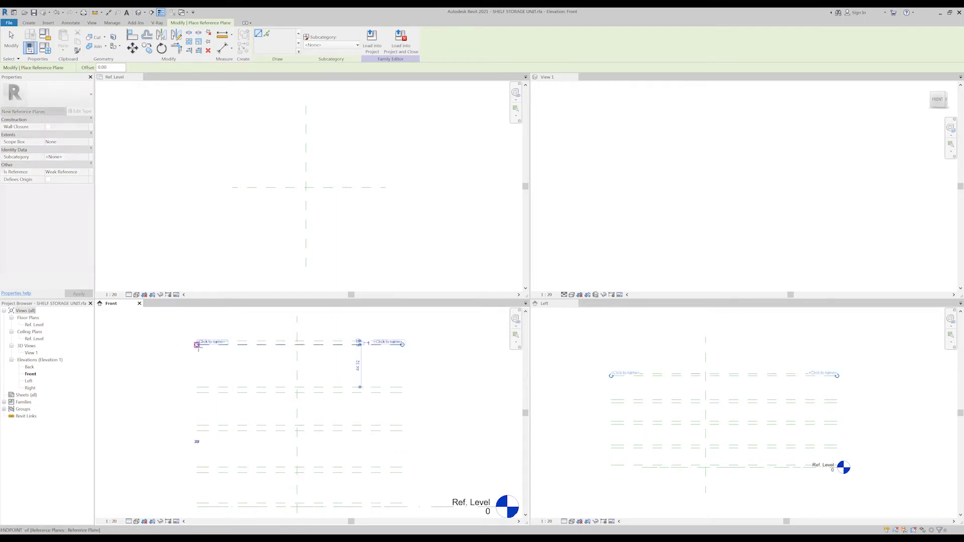
pyautogui.press('Escape')
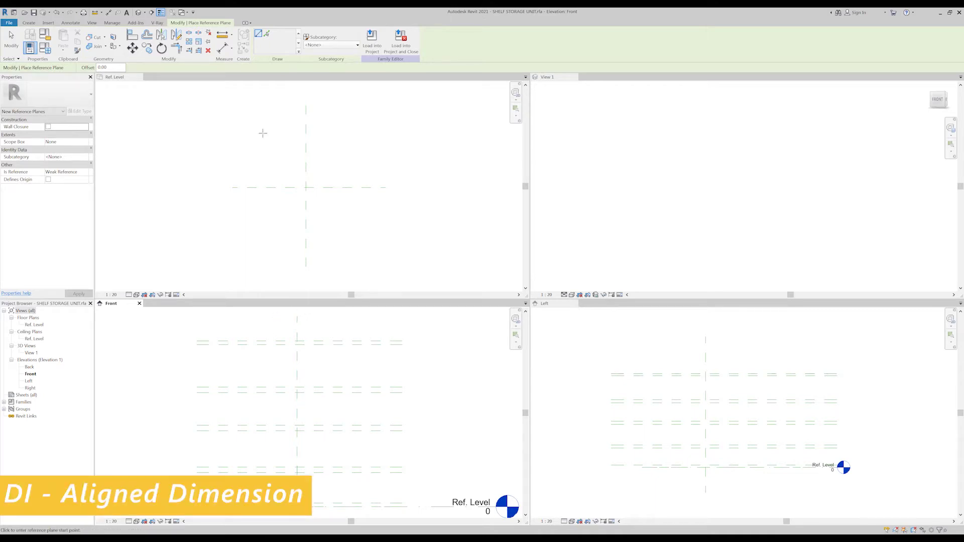
pyautogui.press('d')
pyautogui.press('i')
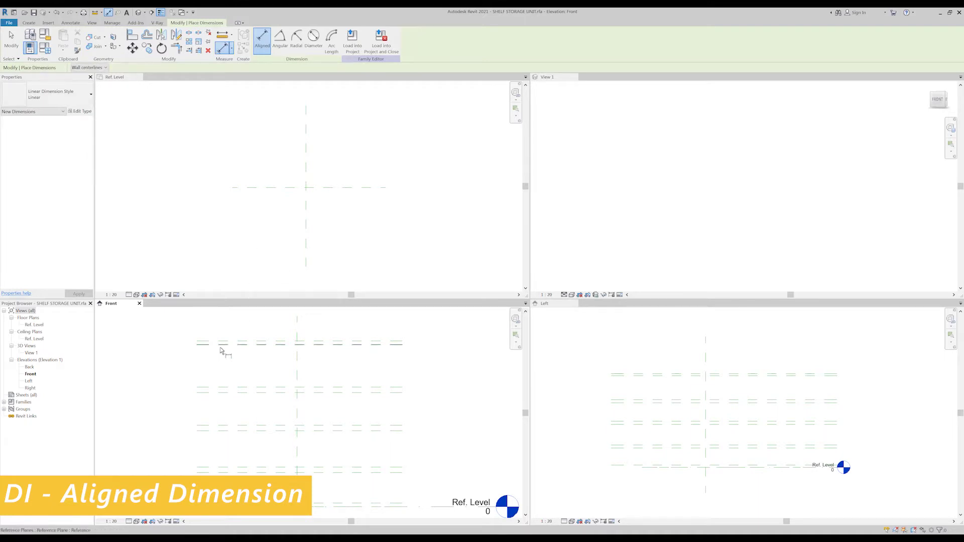
# Place aligned dimensions between each shelf's top and bottom reference planes.
pyautogui.click(195, 345)
pyautogui.click(201, 390)
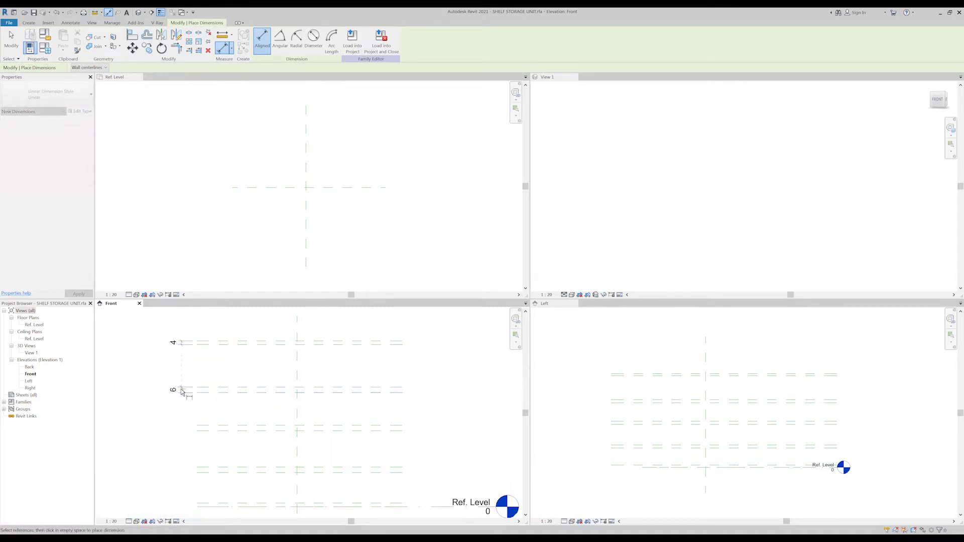
pyautogui.click(201, 429)
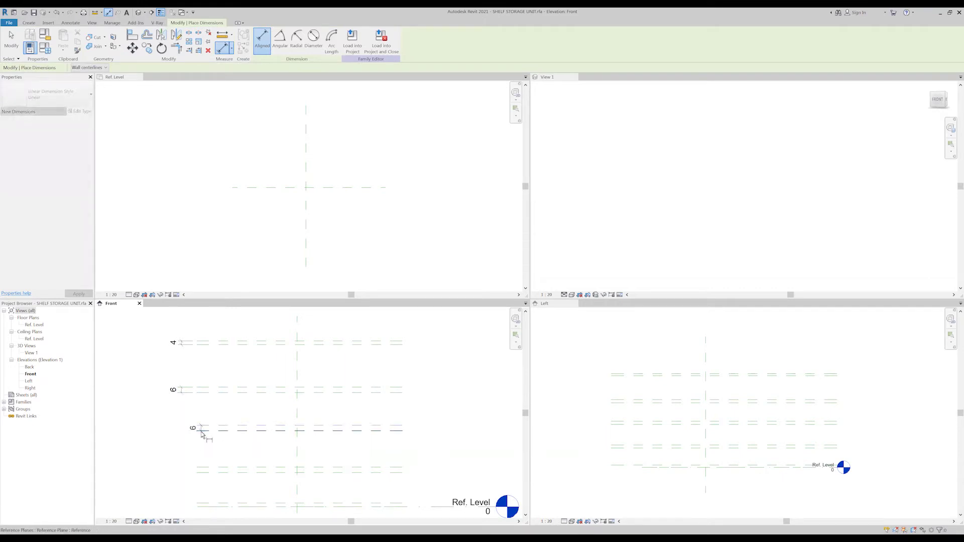
pyautogui.click(199, 436)
pyautogui.moveTo(194, 465); pyautogui.dragTo(209, 373, button='middle')
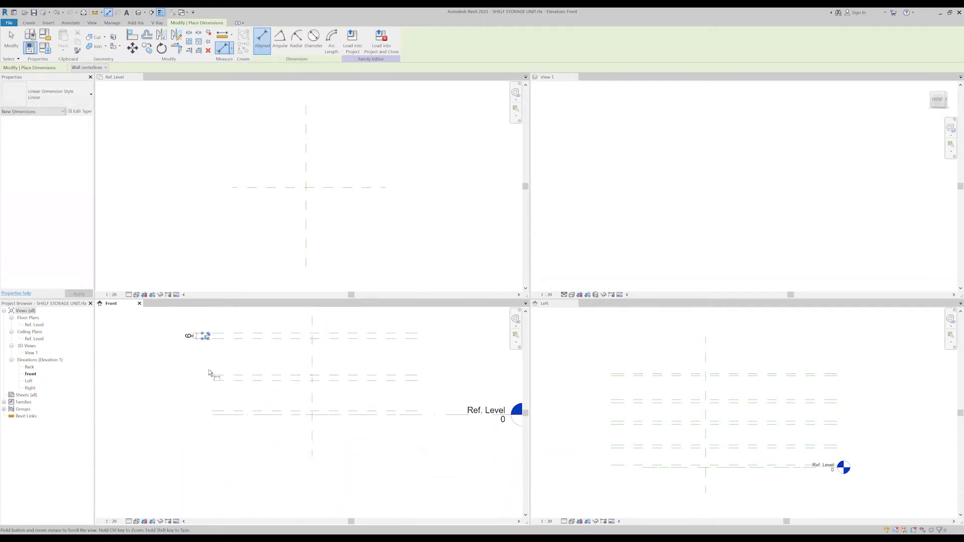
pyautogui.click(211, 377)
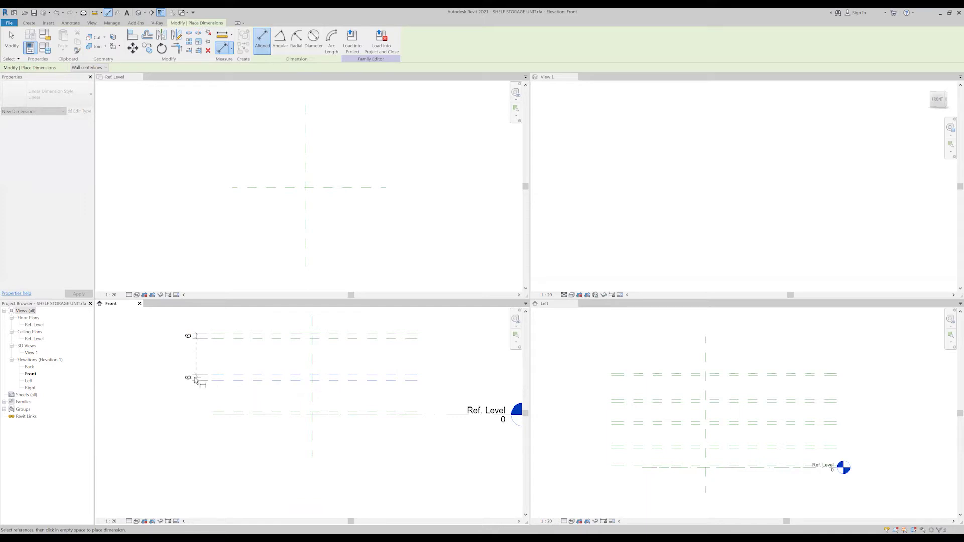
pyautogui.click(215, 412)
pyautogui.click(193, 425)
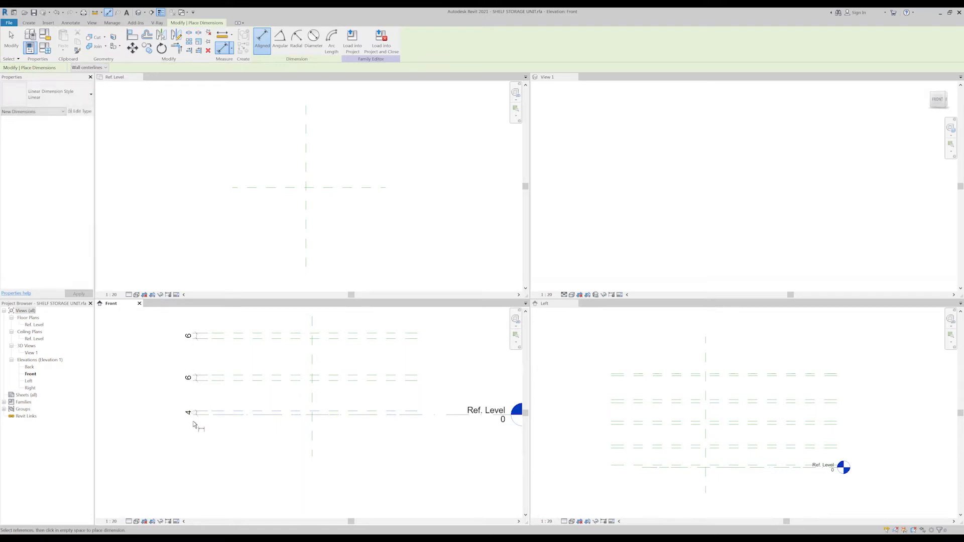
pyautogui.press('Escape')
pyautogui.press('Escape')
# Select all five shelf thickness dimensions together.
pyautogui.scroll(-1, 196, 442)
pyautogui.scroll(-2, 200, 455)
pyautogui.scroll(-1, 198, 477)
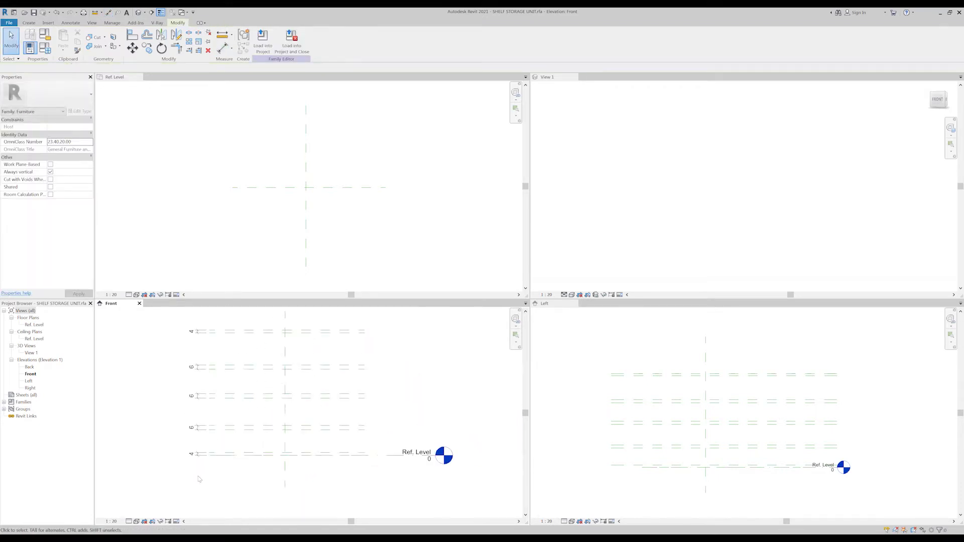
pyautogui.scroll(-1, 197, 475)
pyautogui.scroll(-1, 195, 473)
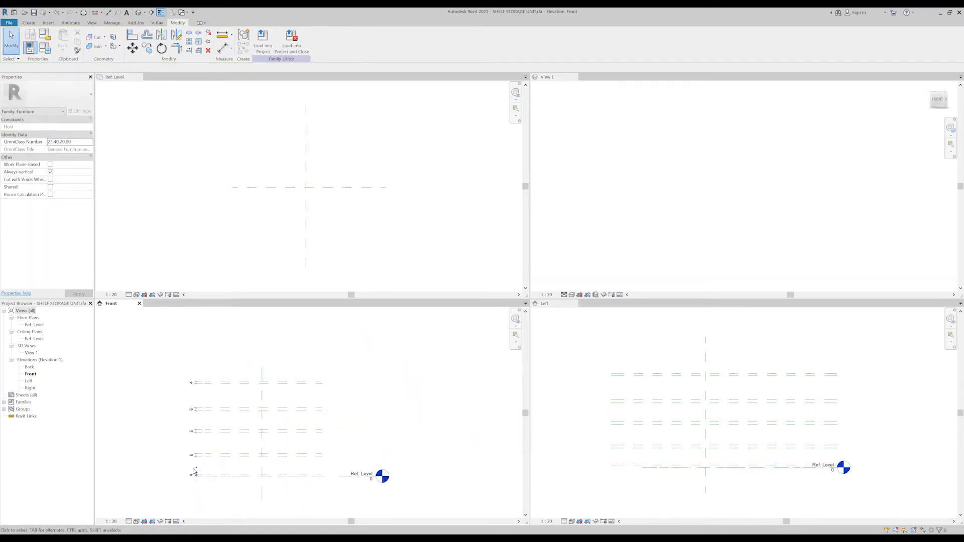
pyautogui.click(193, 473)
pyautogui.keyDown('ctrl'); pyautogui.click(197, 430); pyautogui.keyUp('ctrl')
pyautogui.keyDown('ctrl'); pyautogui.click(196, 409); pyautogui.keyUp('ctrl')
pyautogui.keyDown('ctrl'); pyautogui.click(197, 455); pyautogui.keyUp('ctrl')
pyautogui.keyDown('ctrl'); pyautogui.click(197, 383); pyautogui.keyUp('ctrl')
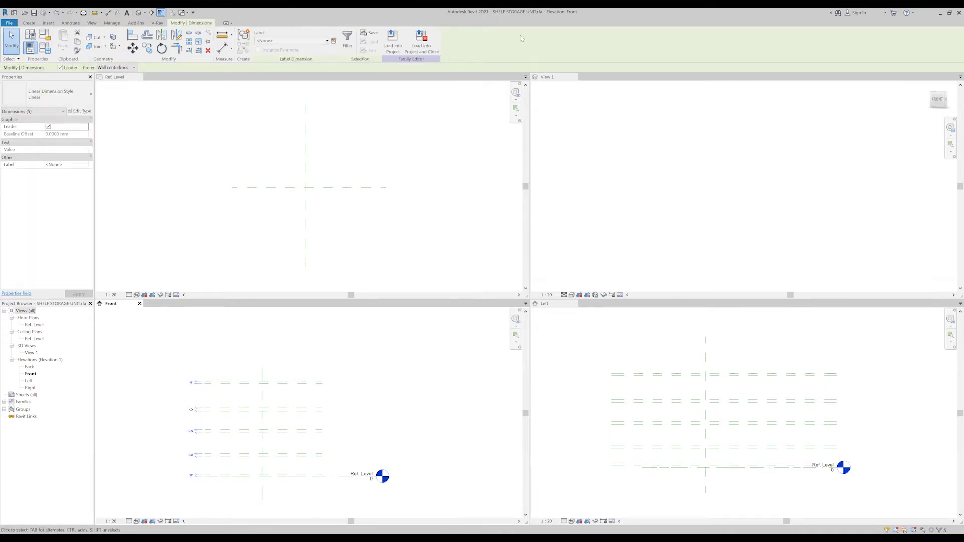
# Label the five selected dimensions with a new Shelf Thickness type parameter.
pyautogui.click(327, 40)
pyautogui.click(286, 55)
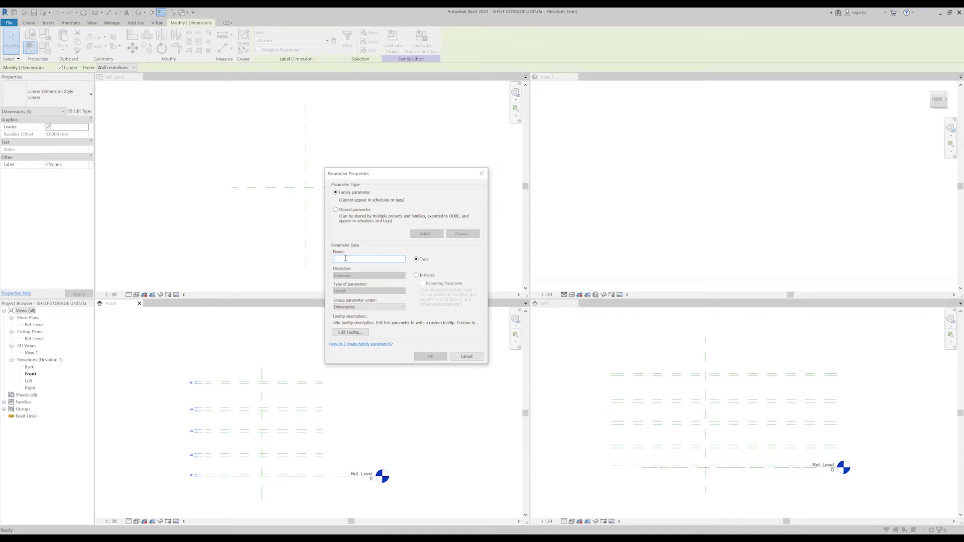
pyautogui.write('hi')
pyautogui.press('BackSpace')
pyautogui.write('SH')
pyautogui.click(413, 362)
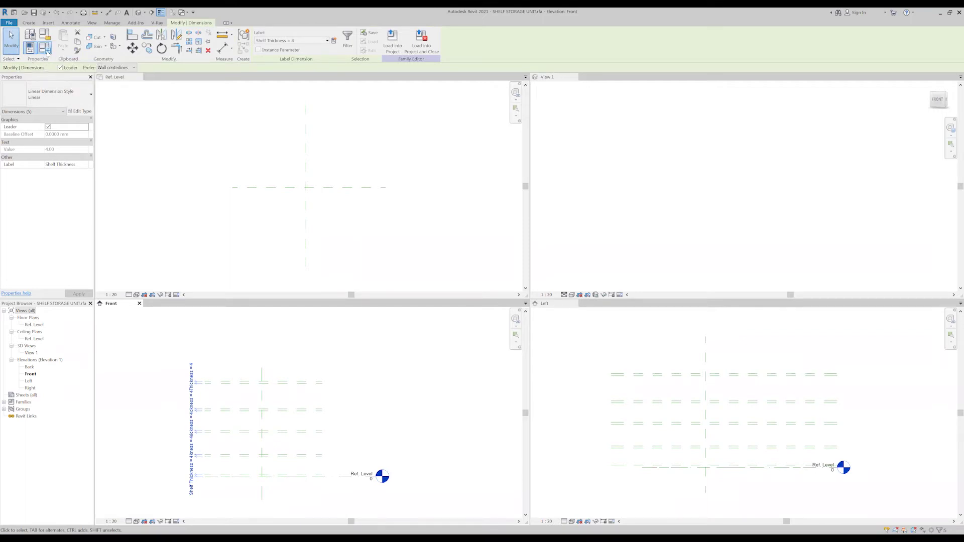
pyautogui.click(46, 48)
# Set the Shelf Thickness value to 3 in Family Types.
pyautogui.click(561, 252)
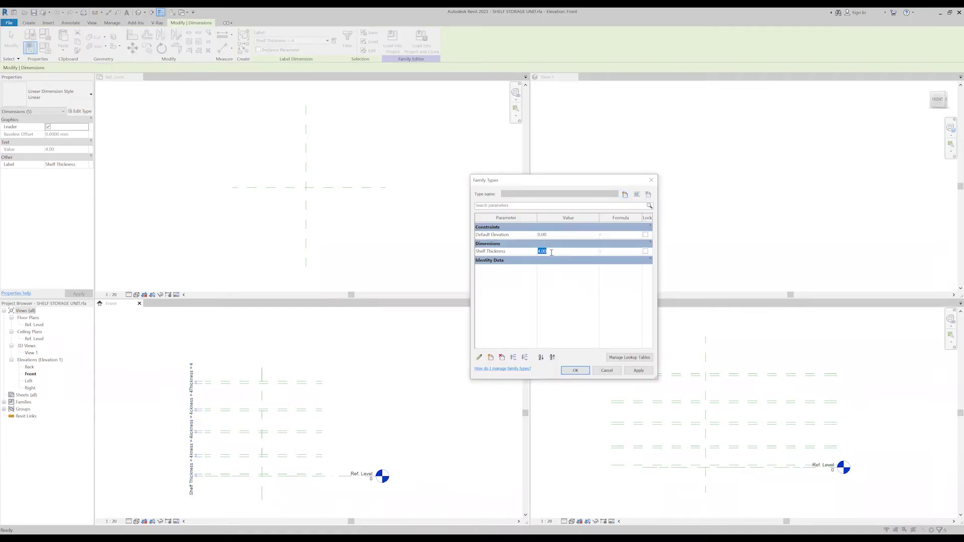
pyautogui.write('3')
pyautogui.click(573, 371)
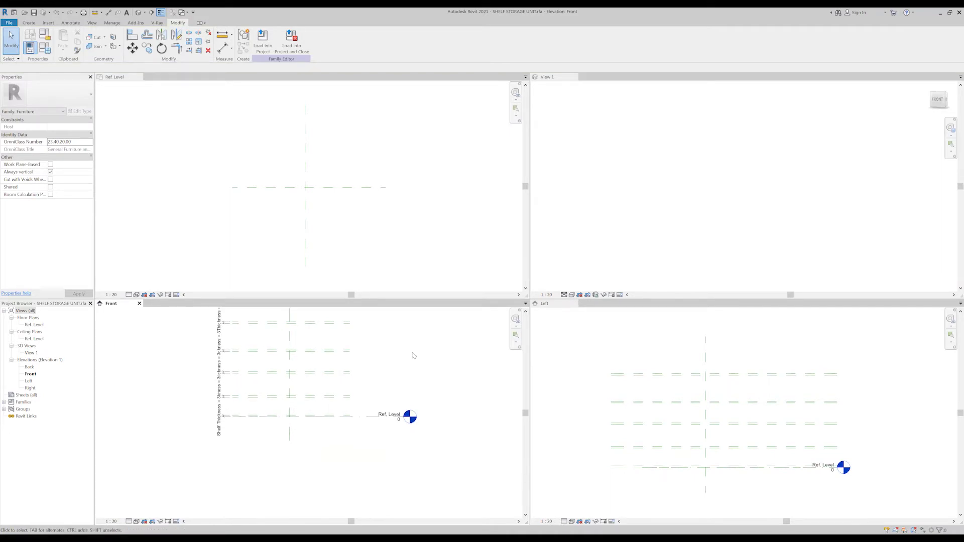
pyautogui.moveTo(388, 370); pyautogui.dragTo(377, 432, button='middle')
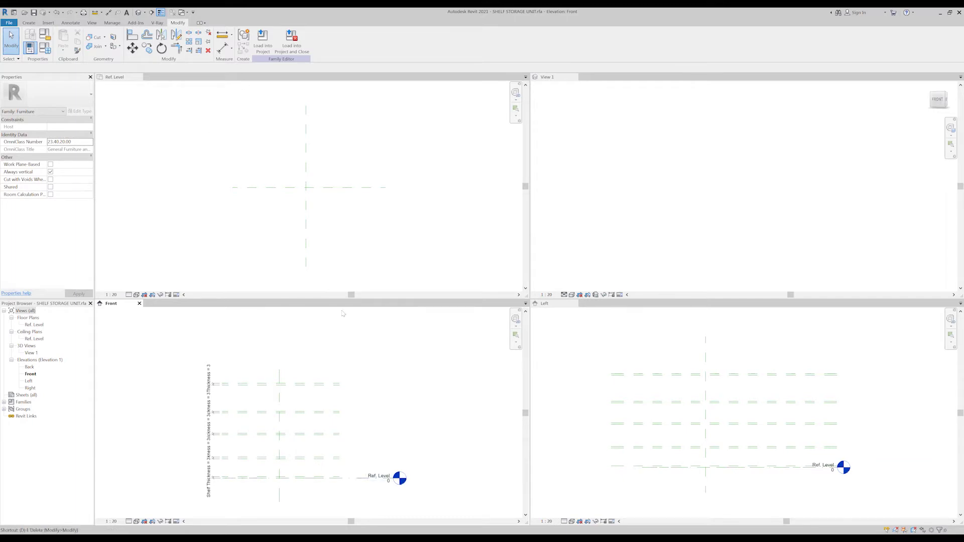
pyautogui.click(222, 47)
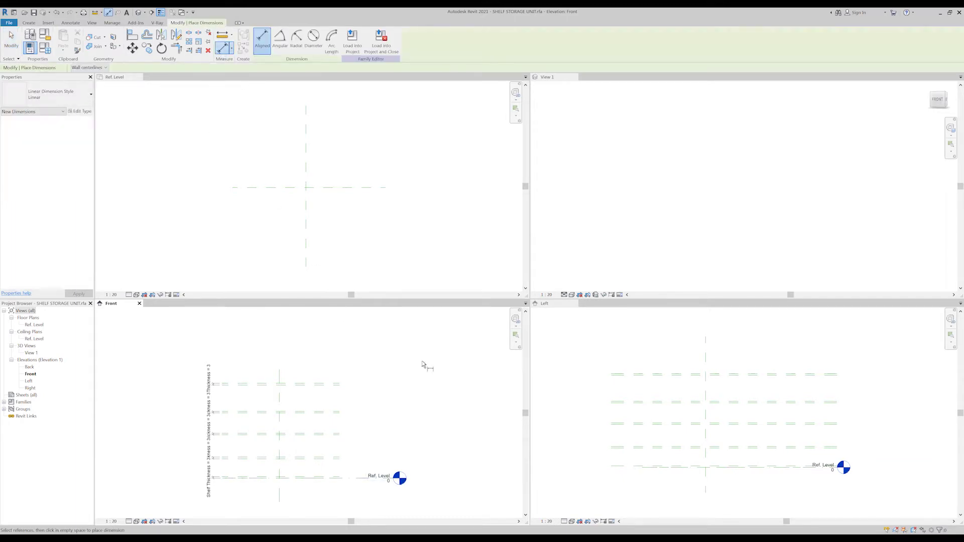
# Dimension Ref. Level through the shelf planes to the top and set it to EQ.
pyautogui.moveTo(393, 384); pyautogui.dragTo(405, 355, button='middle')
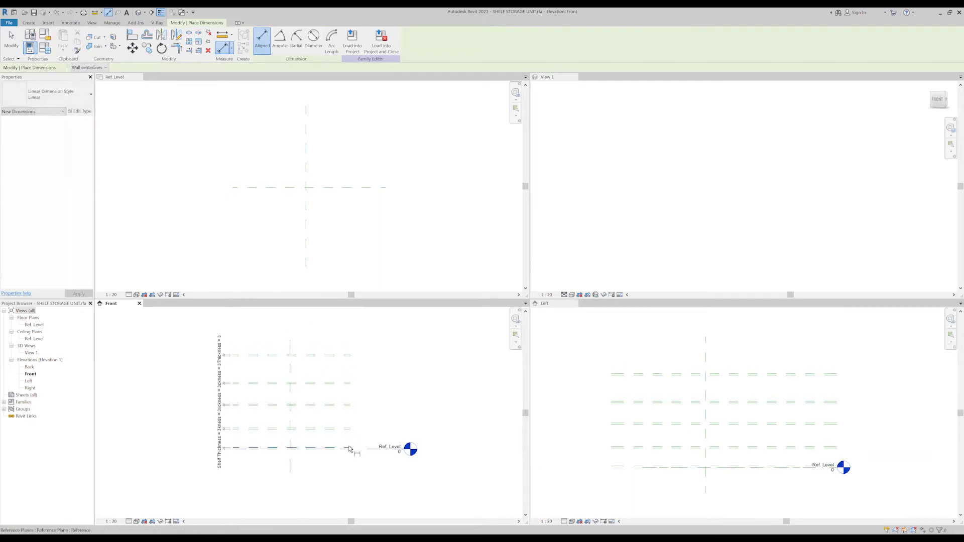
pyautogui.click(351, 449)
pyautogui.click(352, 404)
pyautogui.click(351, 383)
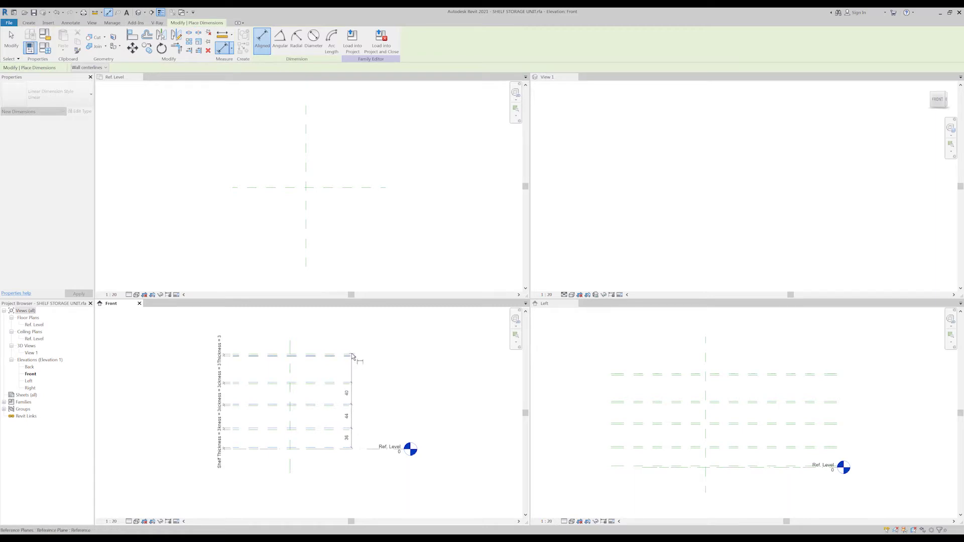
pyautogui.click(351, 355)
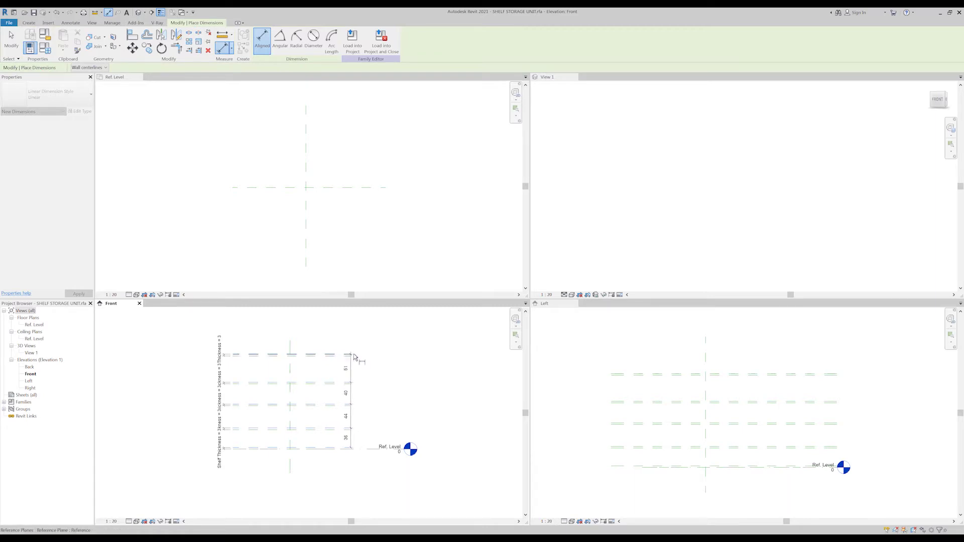
pyautogui.click(375, 386)
pyautogui.click(388, 402)
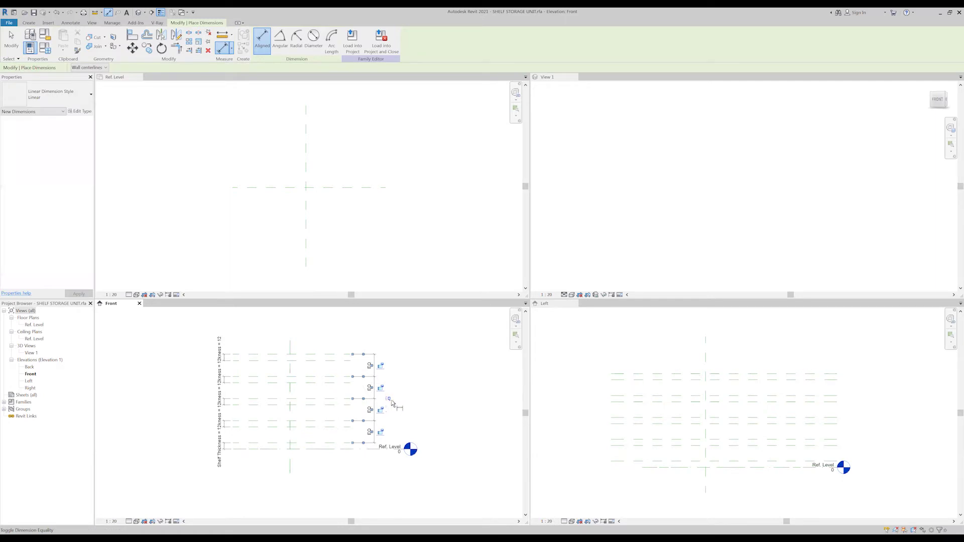
# Add an overall 174 height dimension from Ref. Level to the top plane.
pyautogui.click(332, 452)
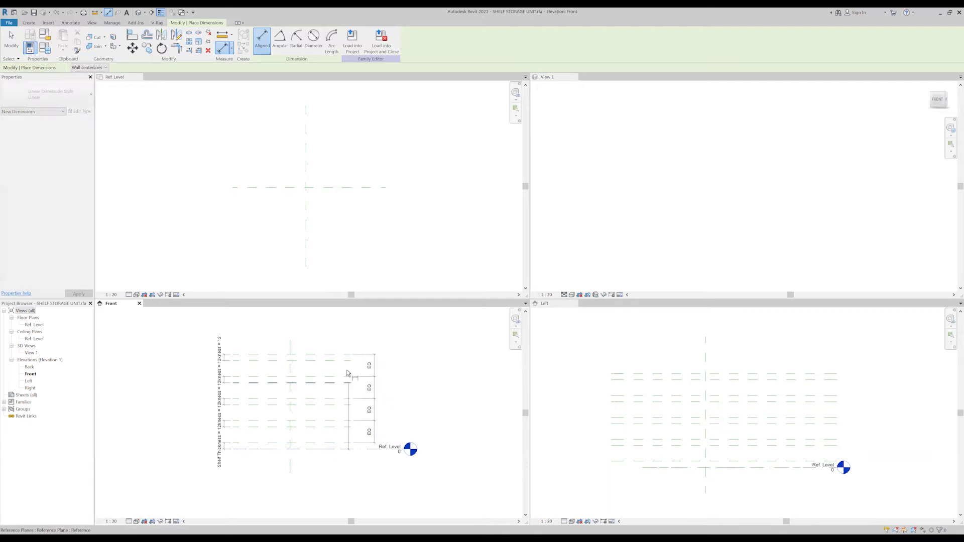
pyautogui.click(346, 361)
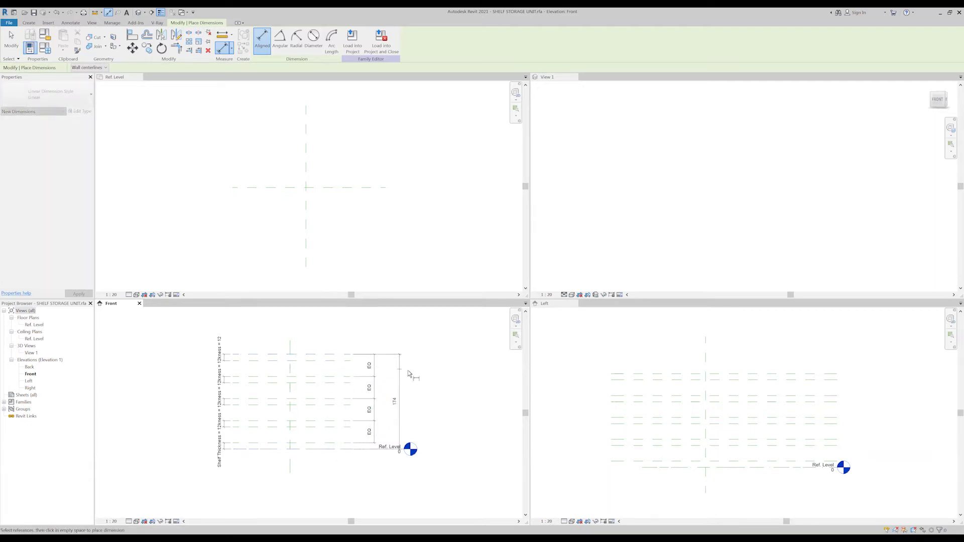
pyautogui.click(391, 391)
pyautogui.press('Escape')
pyautogui.press('Escape')
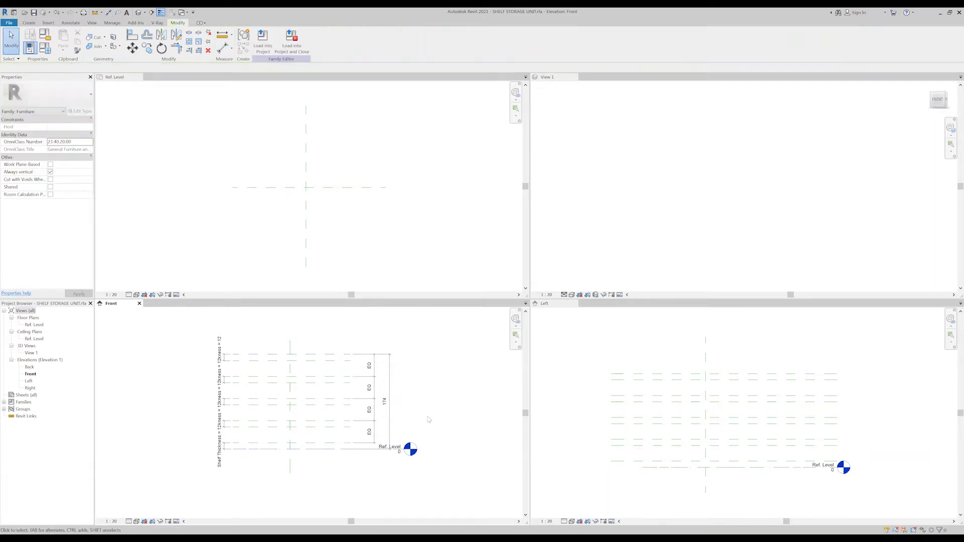
pyautogui.click(389, 412)
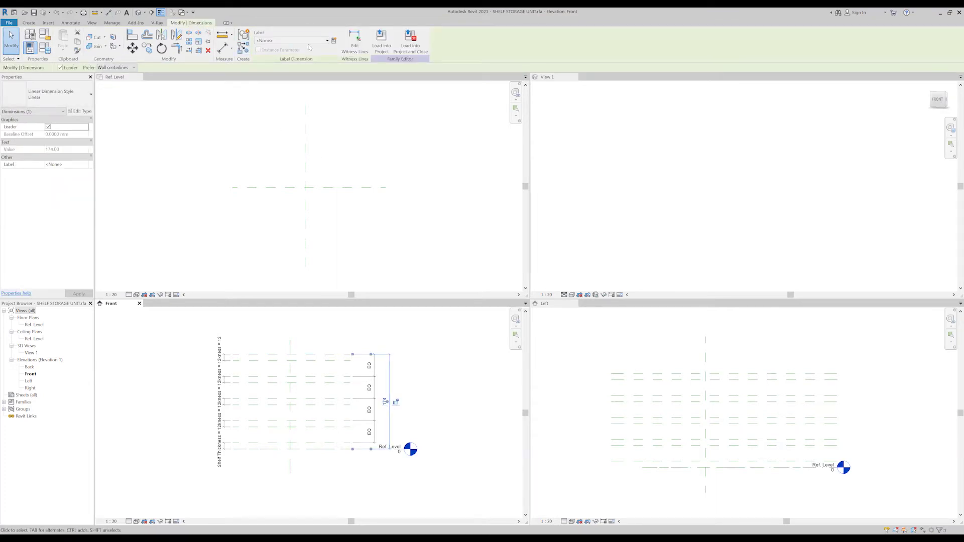
# Label the 174 height dimension with a new Total Height parameter.
pyautogui.click(334, 41)
pyautogui.write('Total Height')
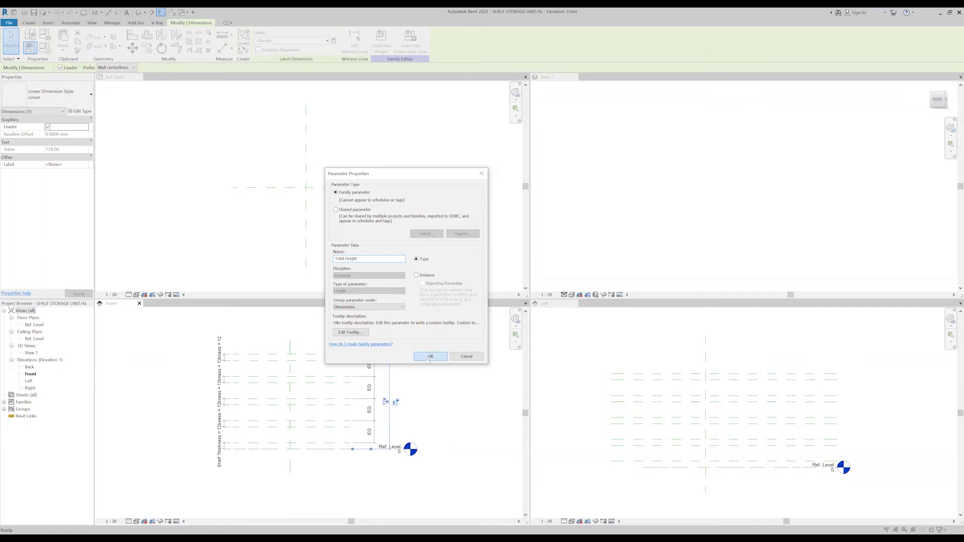
pyautogui.press('Return')
pyautogui.scroll(1, 225, 372)
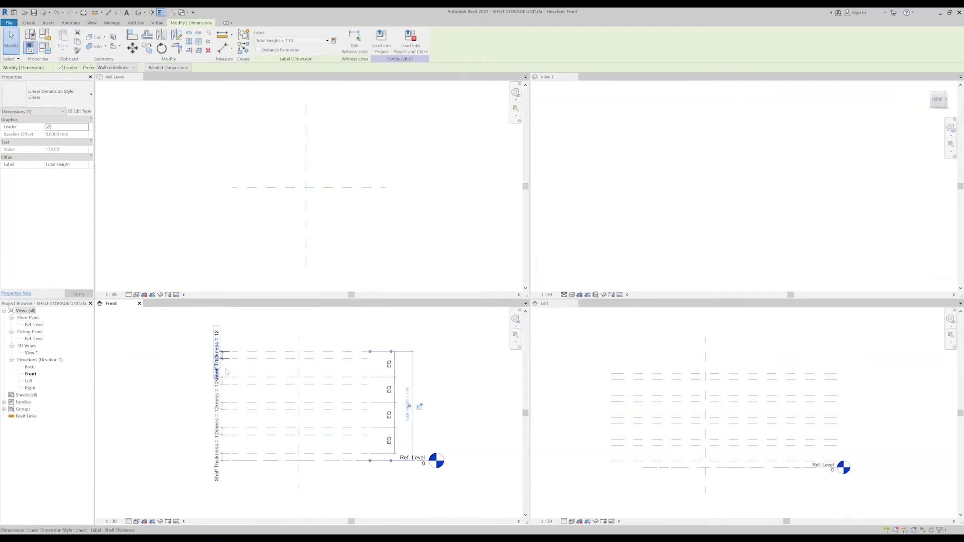
pyautogui.scroll(1, 225, 371)
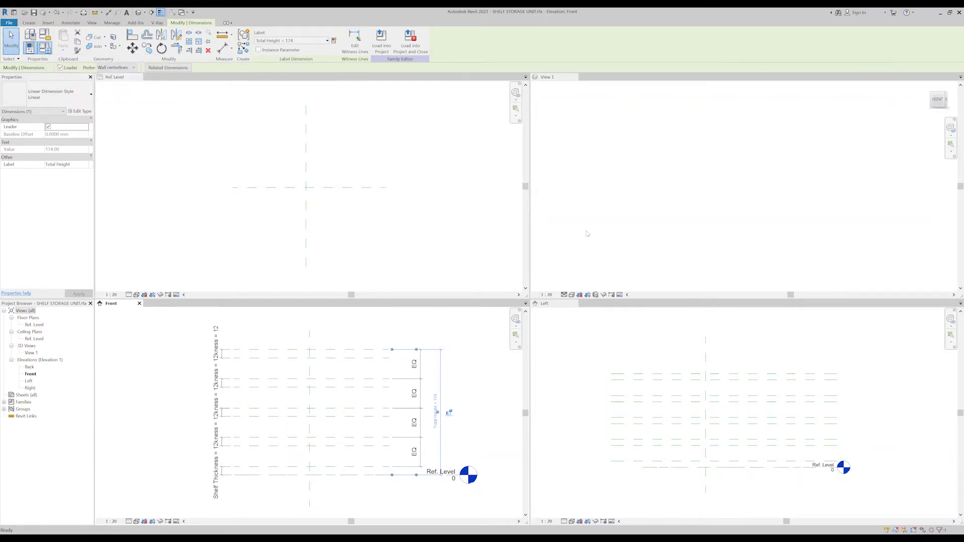
# Set Shelf Thickness to 3 in Family Types.
pyautogui.press('f')
pyautogui.press('t')
pyautogui.click(561, 251)
pyautogui.write('3')
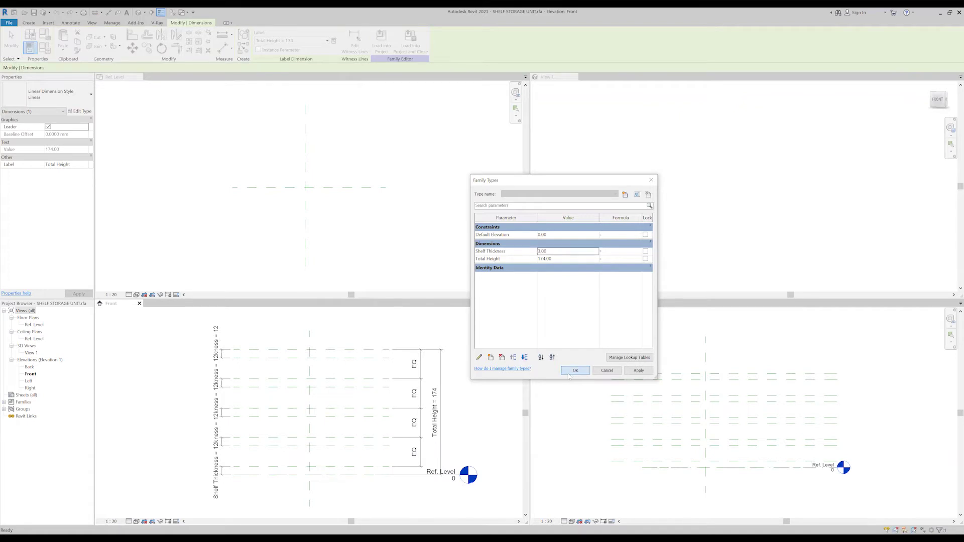
pyautogui.click(574, 372)
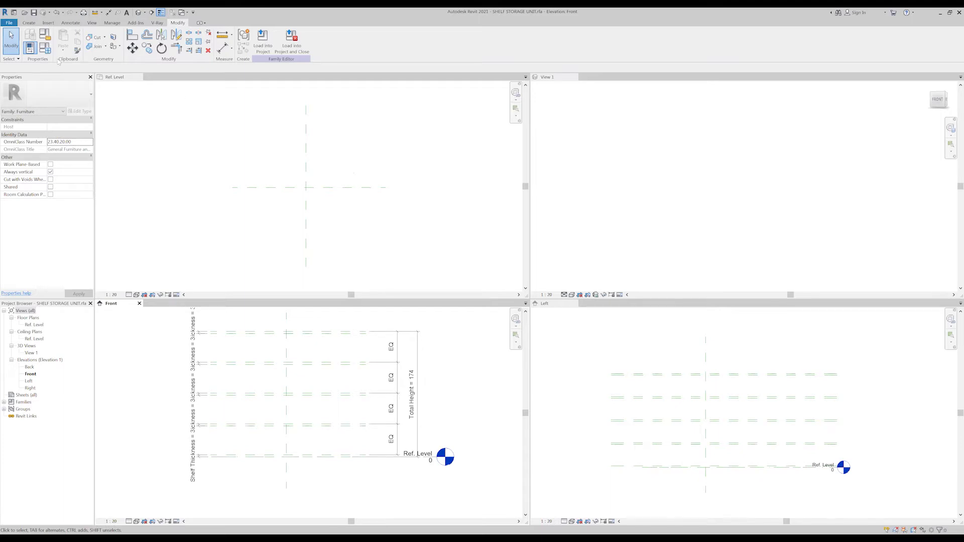
# Make Level : Ref. Level the active work plane and switch to the Ref. Level floor plan.
pyautogui.click(29, 23)
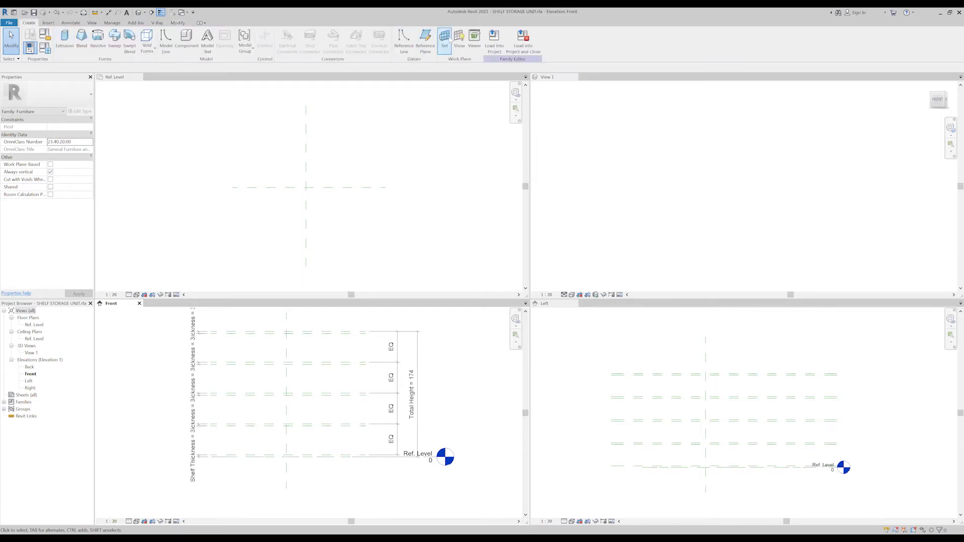
pyautogui.click(449, 42)
pyautogui.click(490, 274)
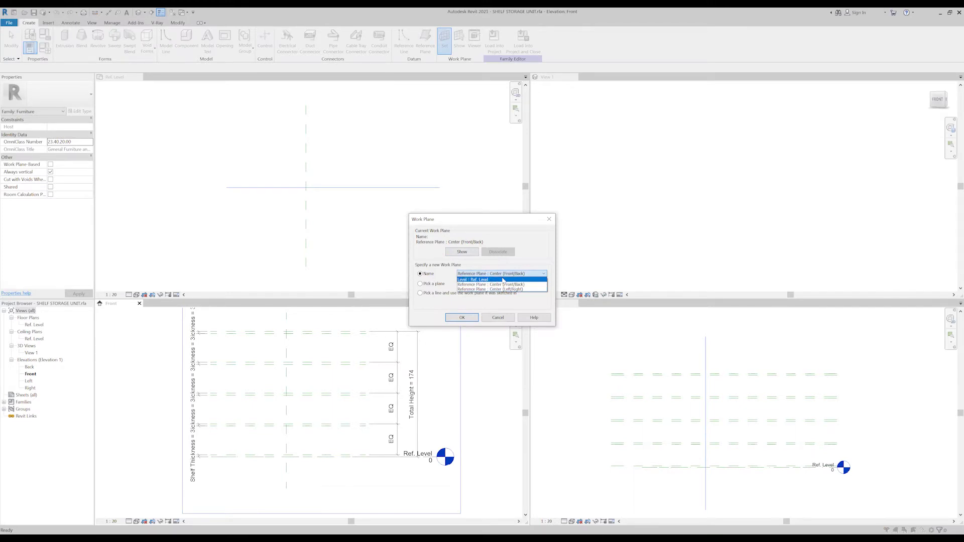
pyautogui.click(503, 280)
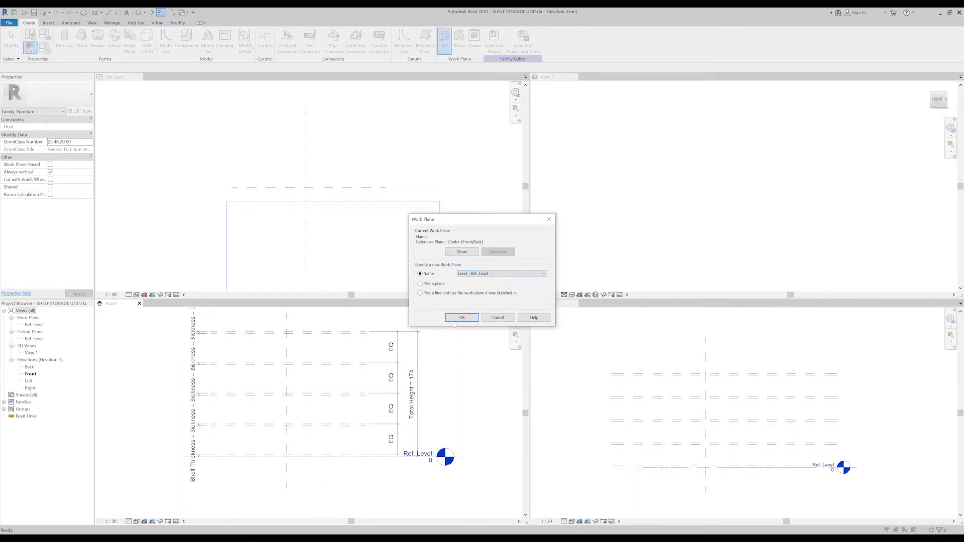
pyautogui.press('Return')
pyautogui.click(484, 347)
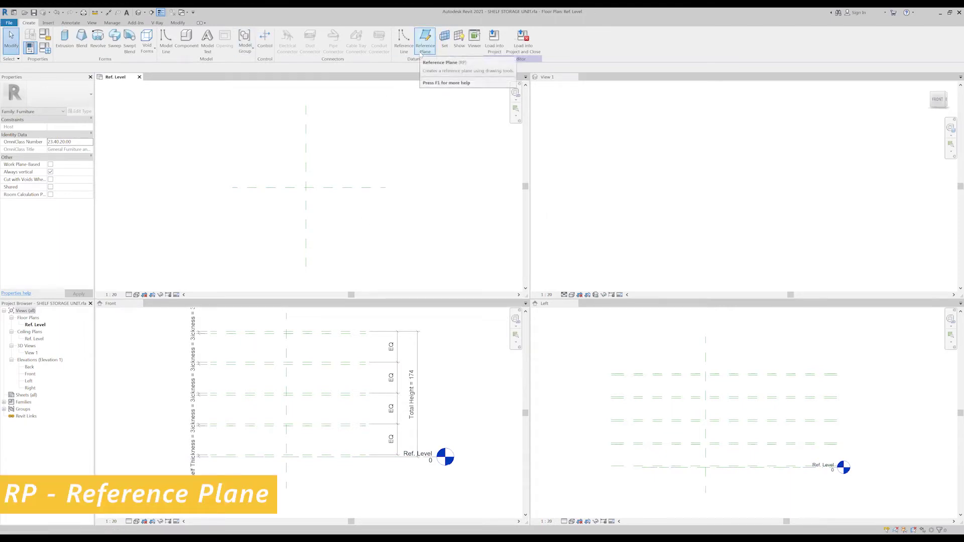
# Draw upper and lower horizontal and left and right vertical reference planes around the plan centre.
pyautogui.press('r')
pyautogui.press('p')
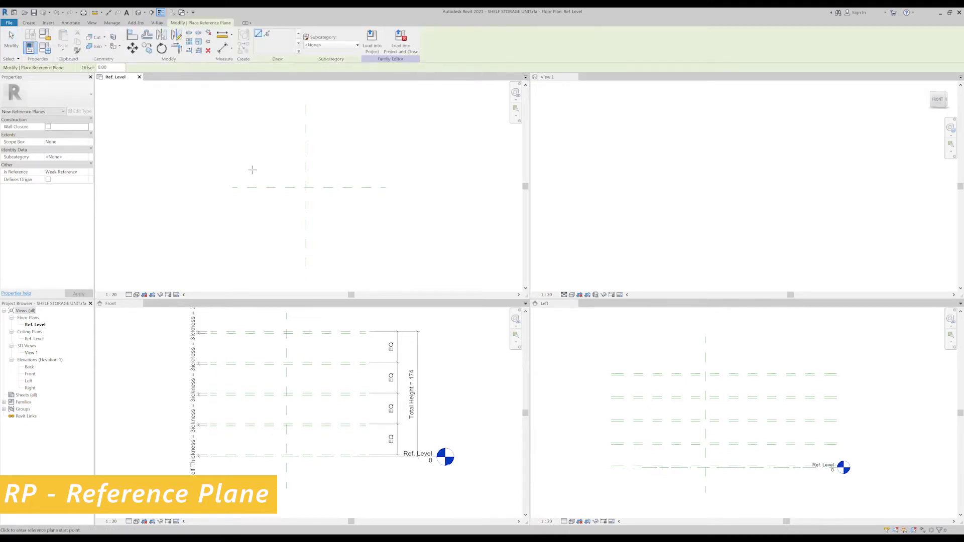
pyautogui.click(242, 169)
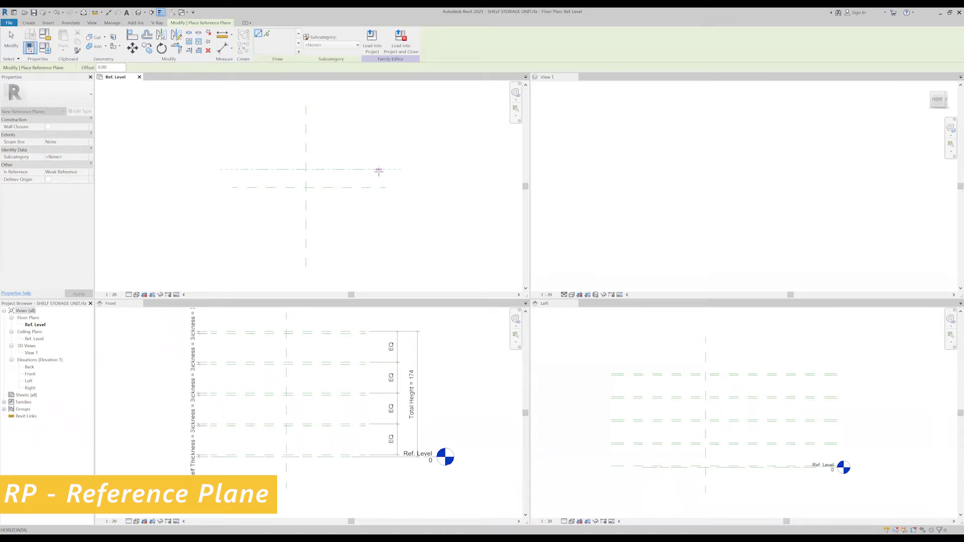
pyautogui.click(379, 170)
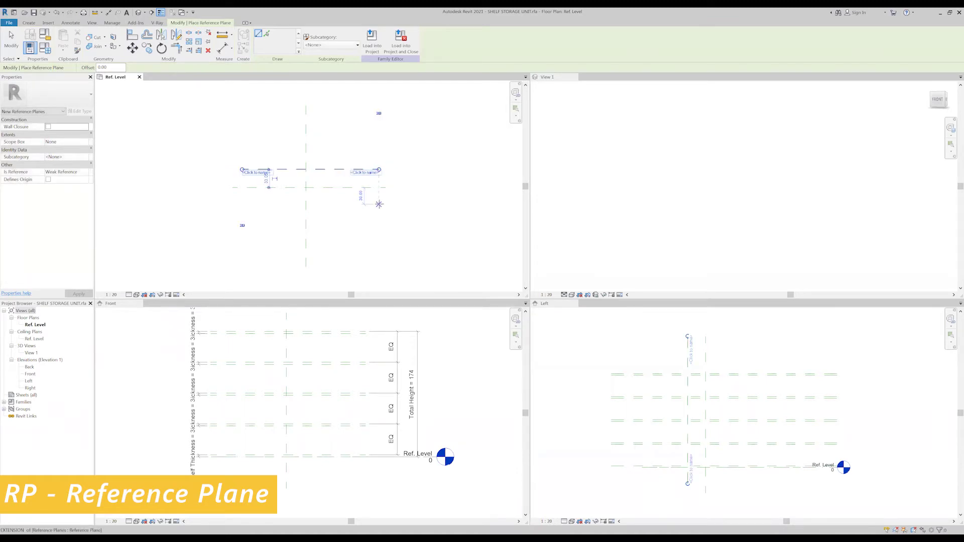
pyautogui.click(379, 204)
pyautogui.click(242, 204)
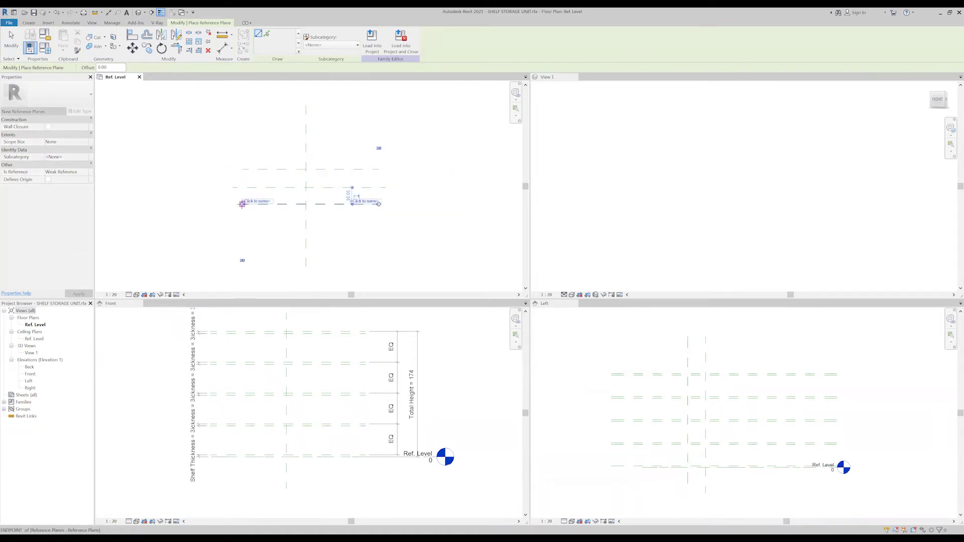
pyautogui.click(251, 229)
pyautogui.click(251, 144)
pyautogui.click(367, 229)
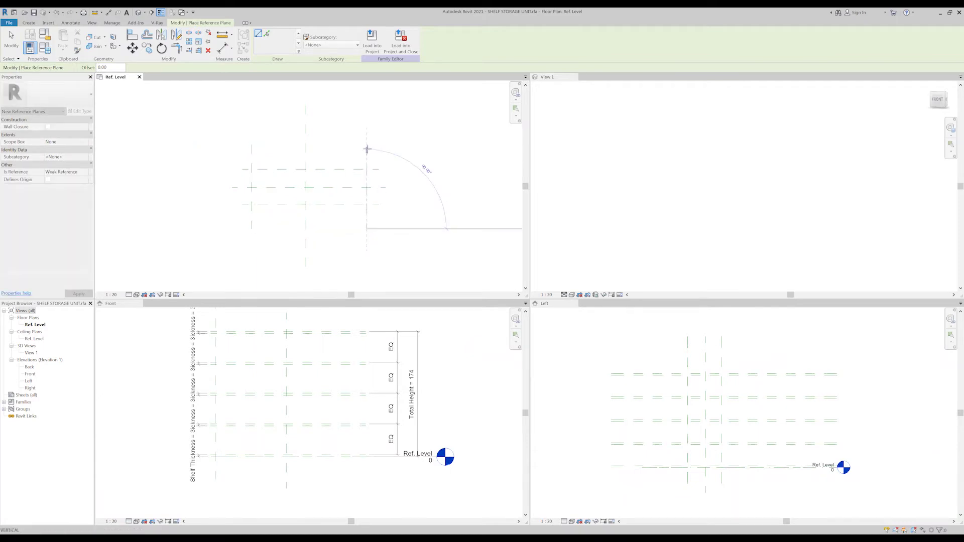
pyautogui.click(367, 149)
pyautogui.press('Escape')
pyautogui.press('Escape')
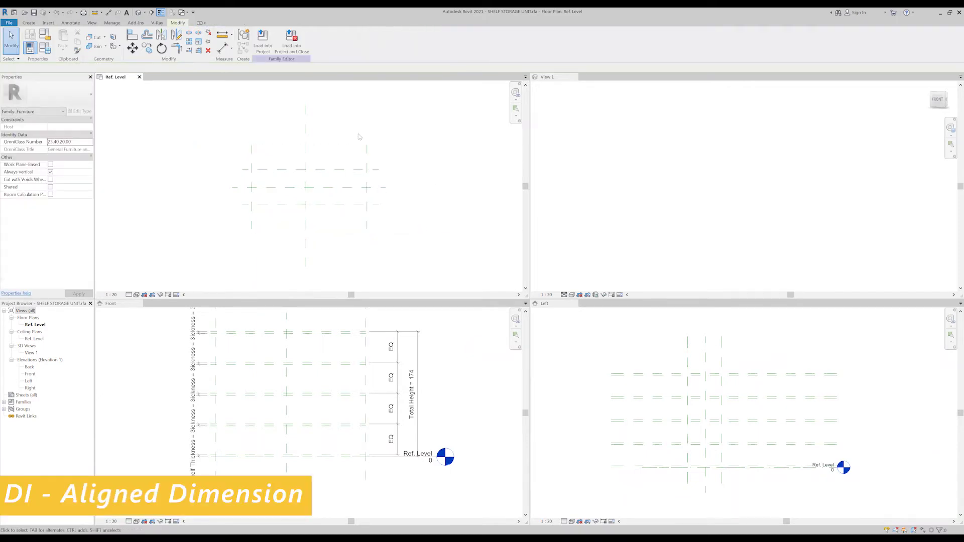
# Dimension the horizontal planes as an equalized chain and add an overall depth dimension.
pyautogui.press('d')
pyautogui.press('i')
pyautogui.click(355, 188)
pyautogui.click(355, 204)
pyautogui.click(408, 198)
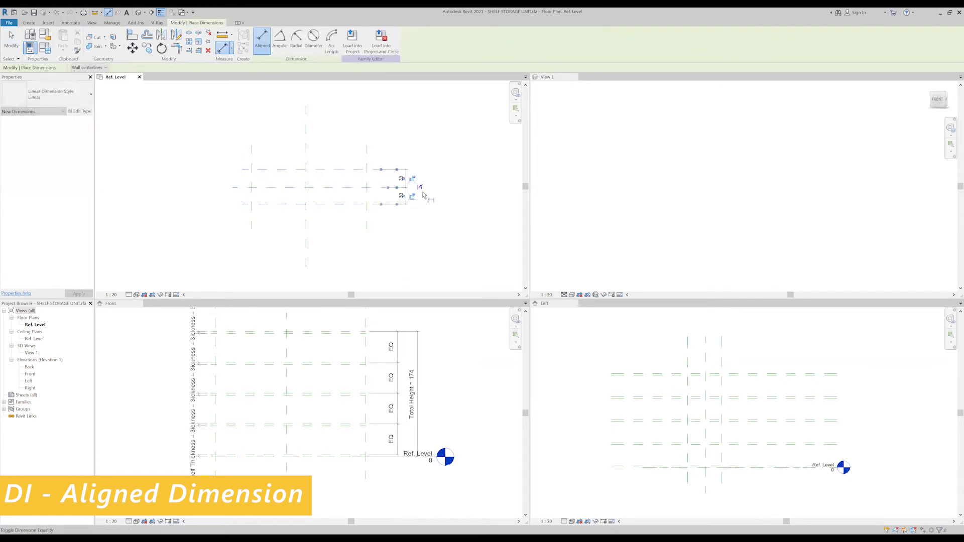
pyautogui.click(361, 171)
pyautogui.click(359, 205)
pyautogui.click(426, 211)
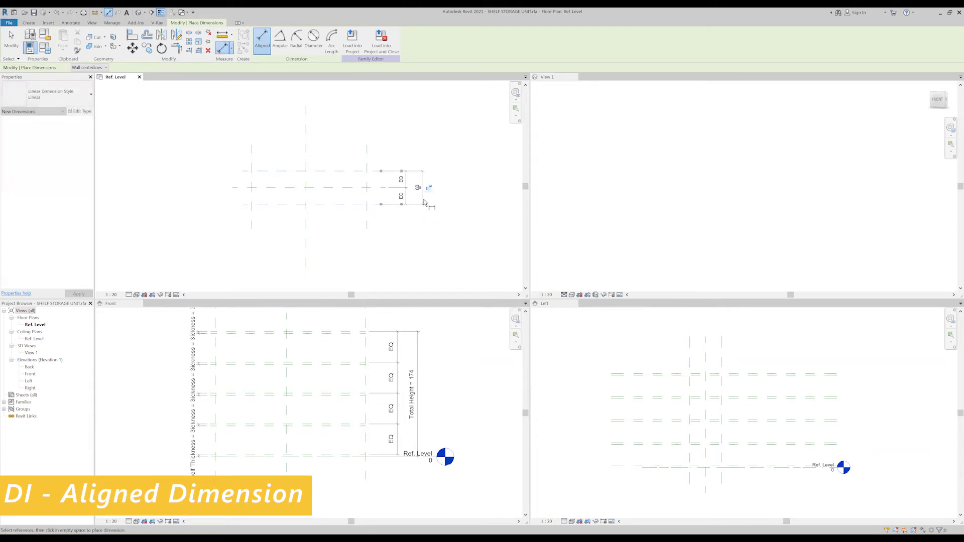
# Dimension the vertical planes as an equalized chain and begin the overall 220 width dimension.
pyautogui.click(367, 159)
pyautogui.click(306, 159)
pyautogui.click(252, 159)
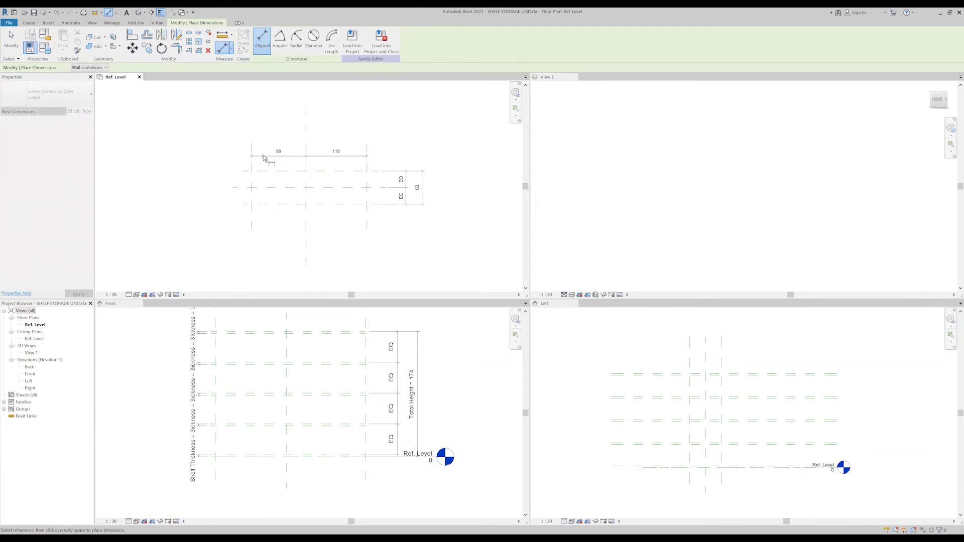
pyautogui.click(306, 142)
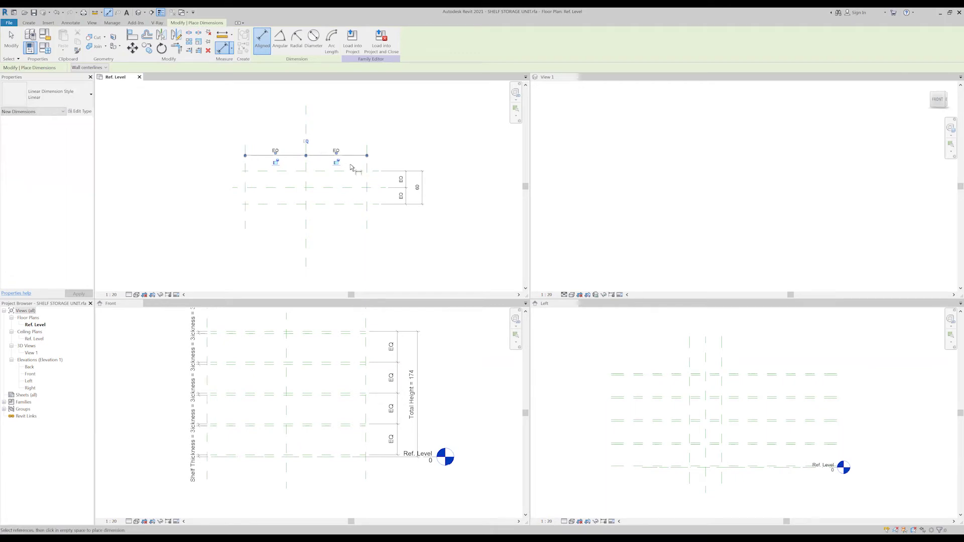
pyautogui.click(367, 166)
pyautogui.click(246, 163)
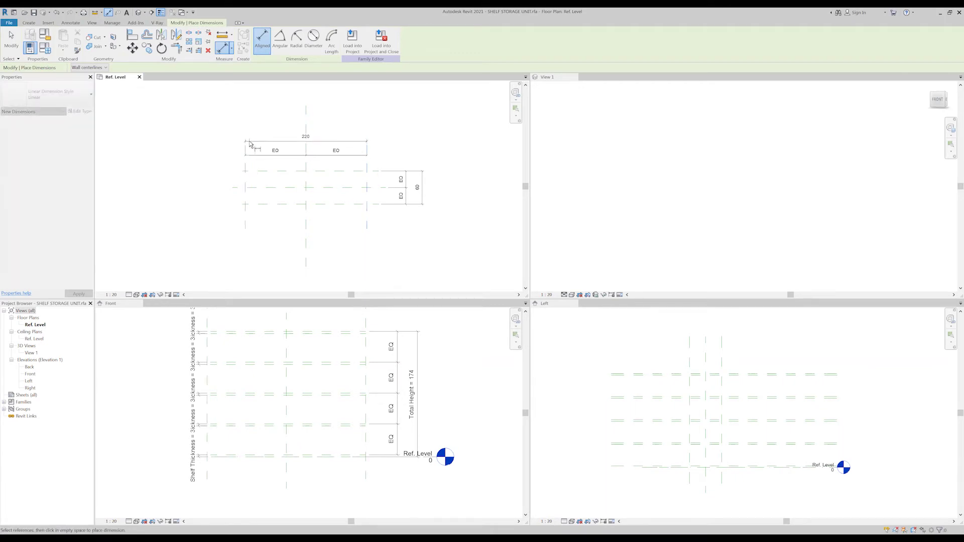
# Place the 220 overall width dimension and label it with a new Total Width parameter.
pyautogui.click(250, 144)
pyautogui.press('Escape')
pyautogui.press('Escape')
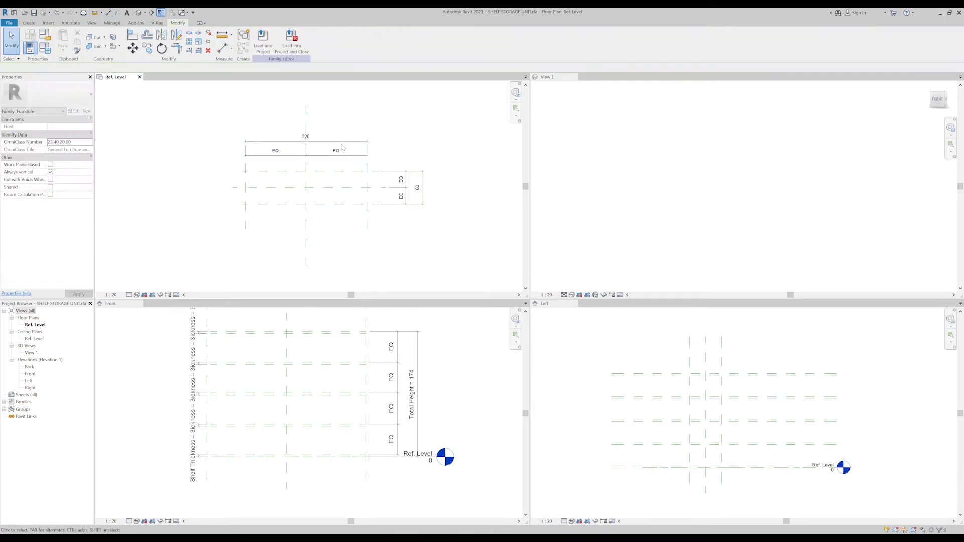
pyautogui.click(342, 146)
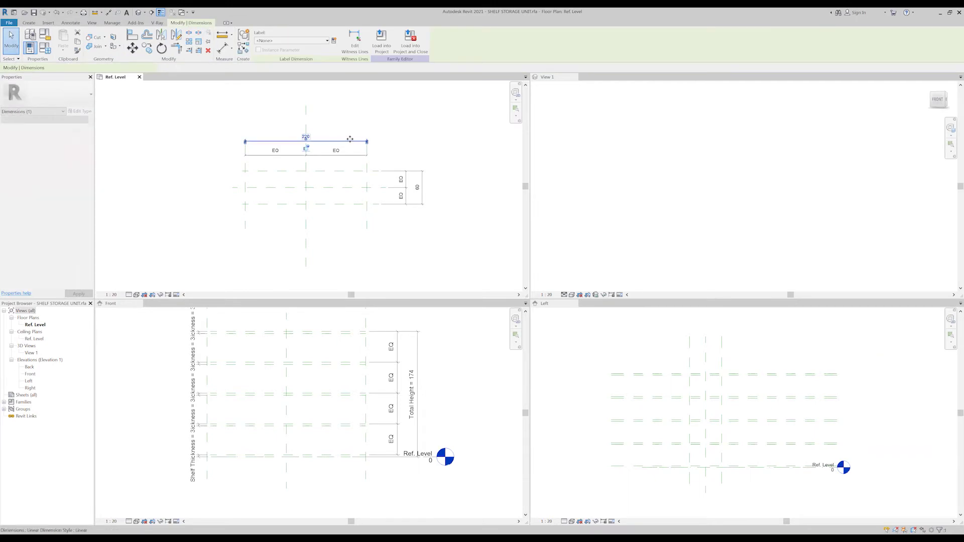
pyautogui.click(334, 42)
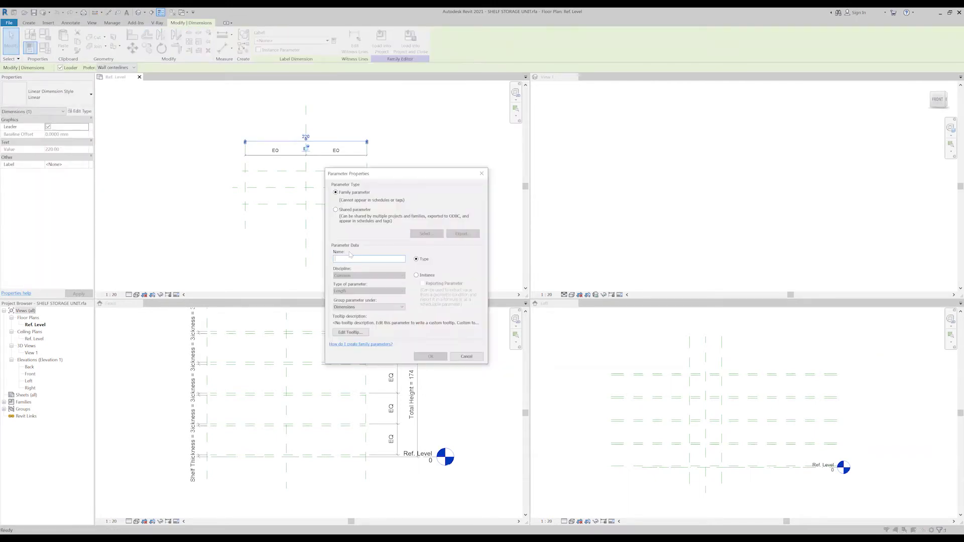
pyautogui.write('Total Width')
pyautogui.click(429, 357)
# Label the overall depth dimension with a new Total Depth parameter.
pyautogui.click(420, 203)
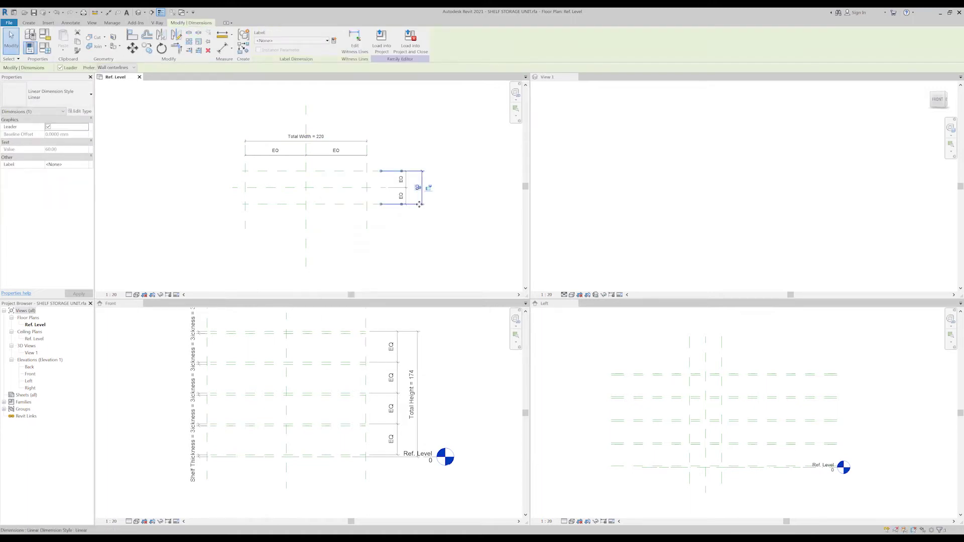
pyautogui.click(333, 41)
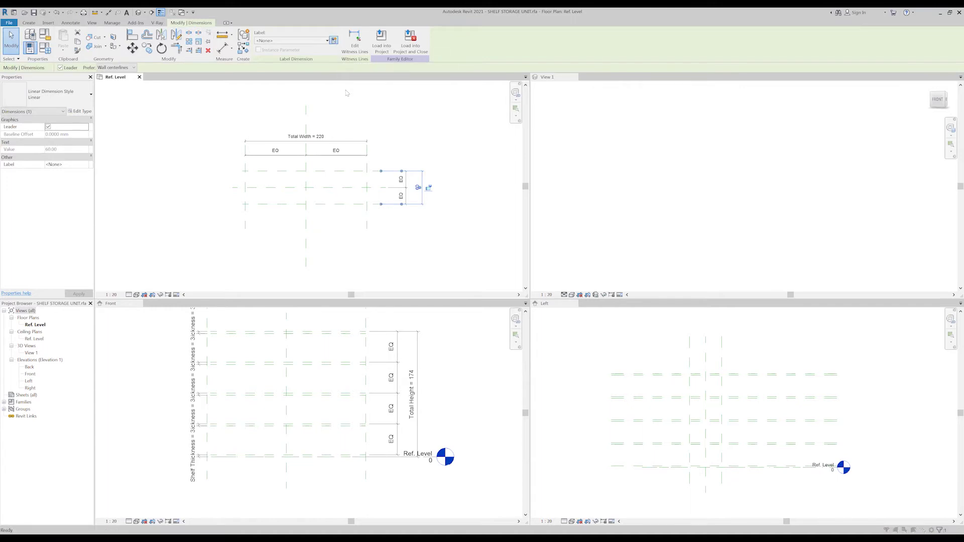
pyautogui.write('Total Depth')
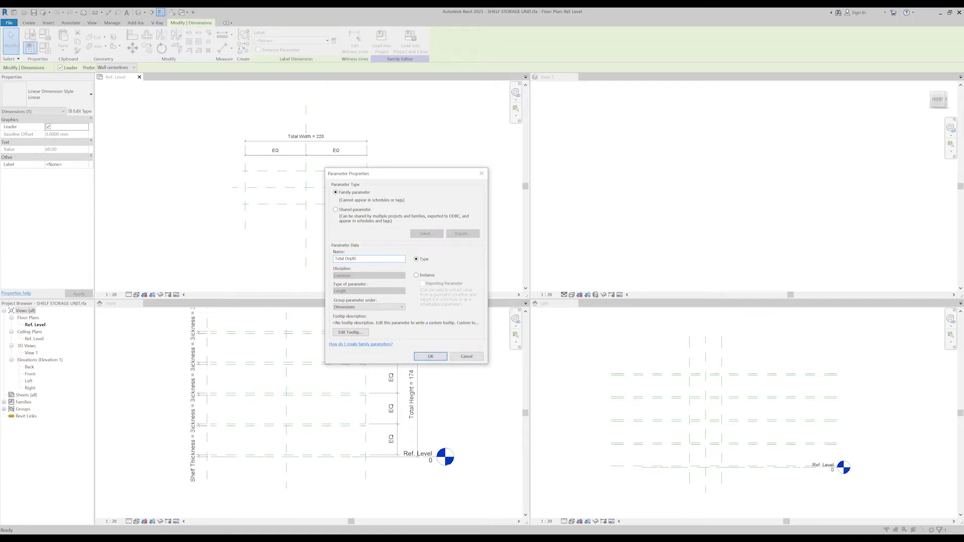
pyautogui.press('Return')
pyautogui.click(497, 276)
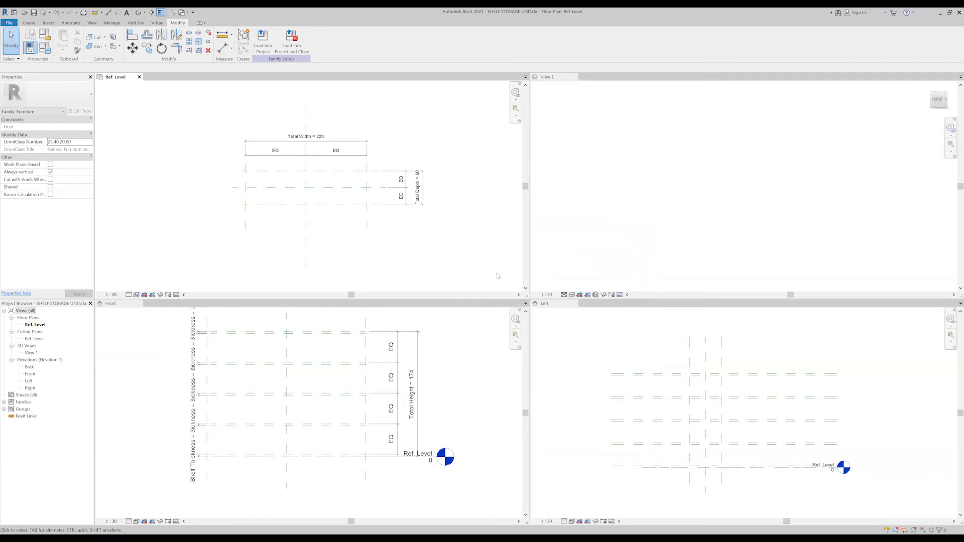
pyautogui.click(45, 49)
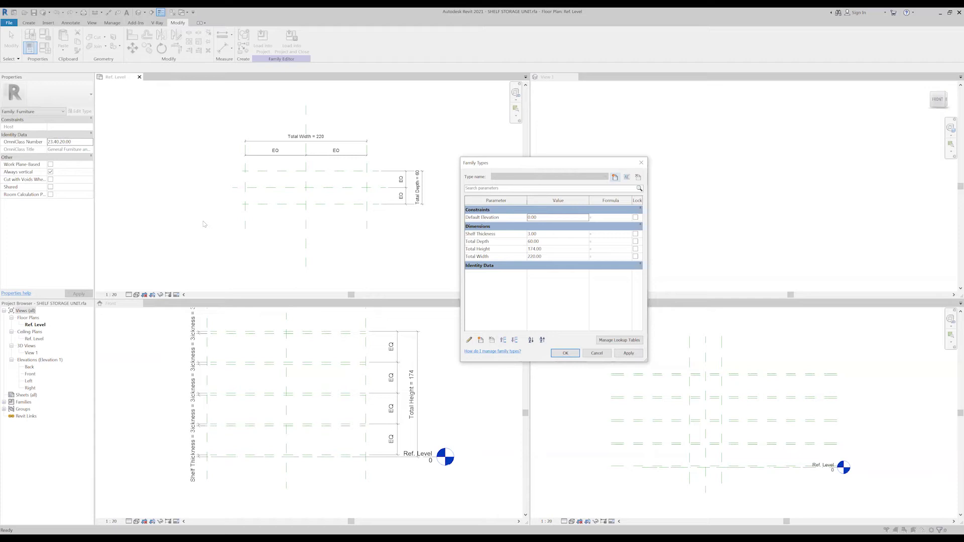
# Preview a Total Height of 200 in Family Types, then cancel the change.
pyautogui.click(549, 250)
pyautogui.write('2')
pyautogui.click(625, 354)
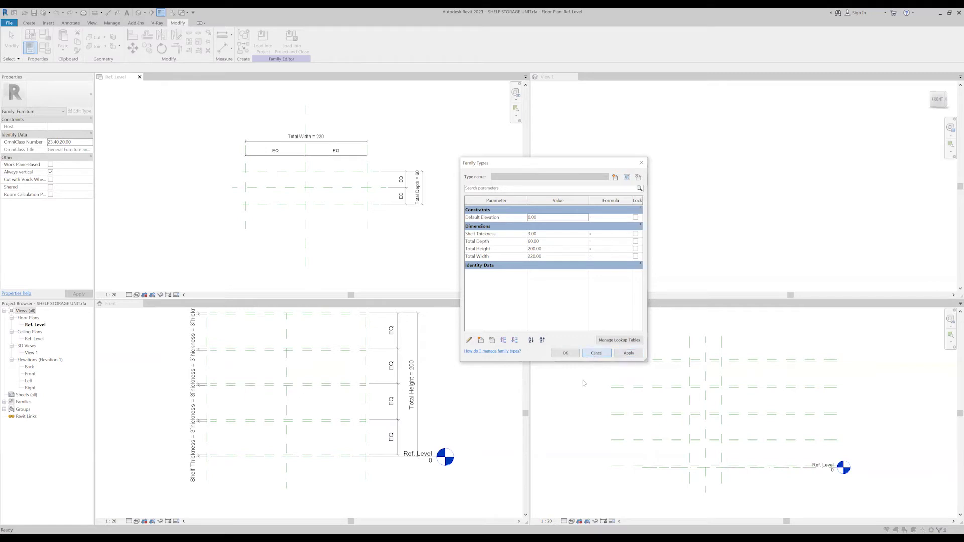
pyautogui.click(595, 354)
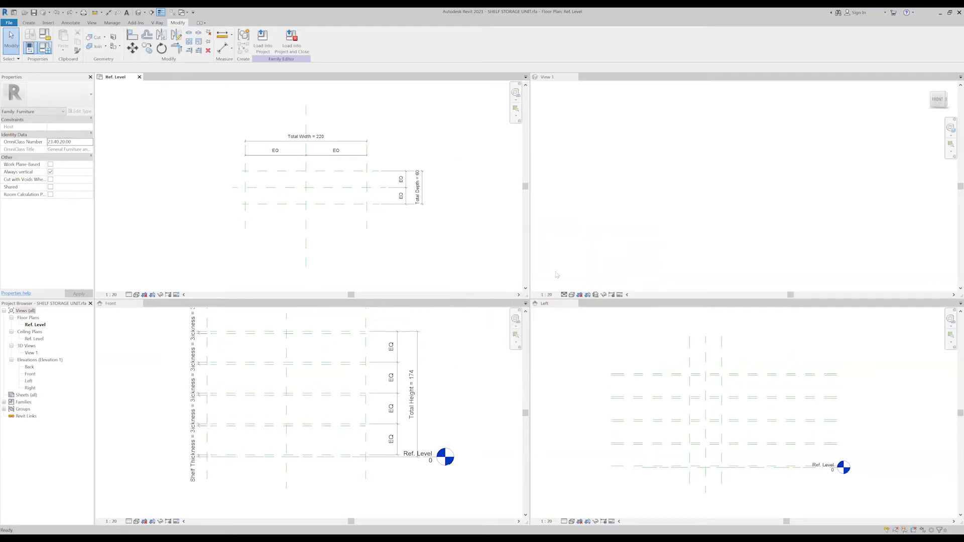
# Set Total Width to 150 and Total Depth to 29 and apply them.
pyautogui.click(45, 48)
pyautogui.click(550, 249)
pyautogui.click(550, 257)
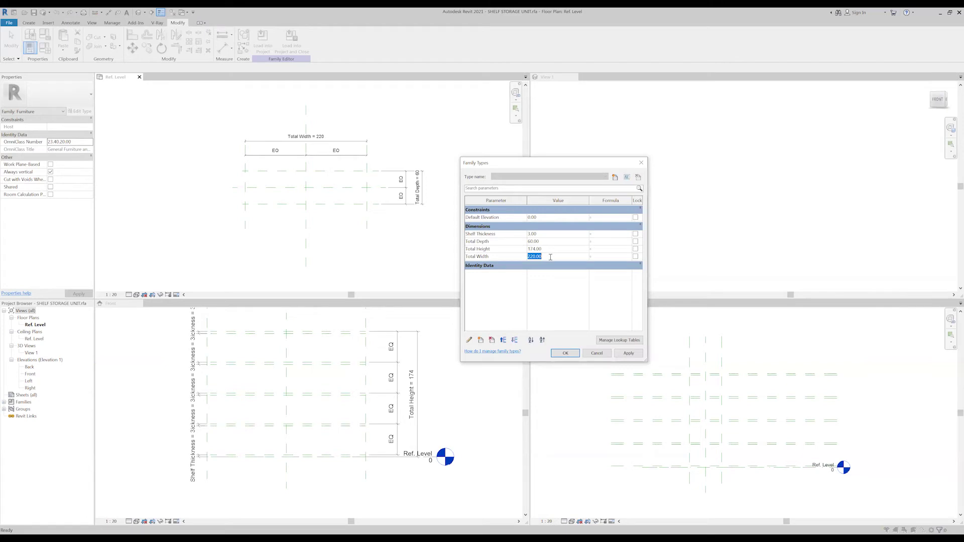
pyautogui.write('150')
pyautogui.click(553, 241)
pyautogui.write('29')
pyautogui.click(565, 354)
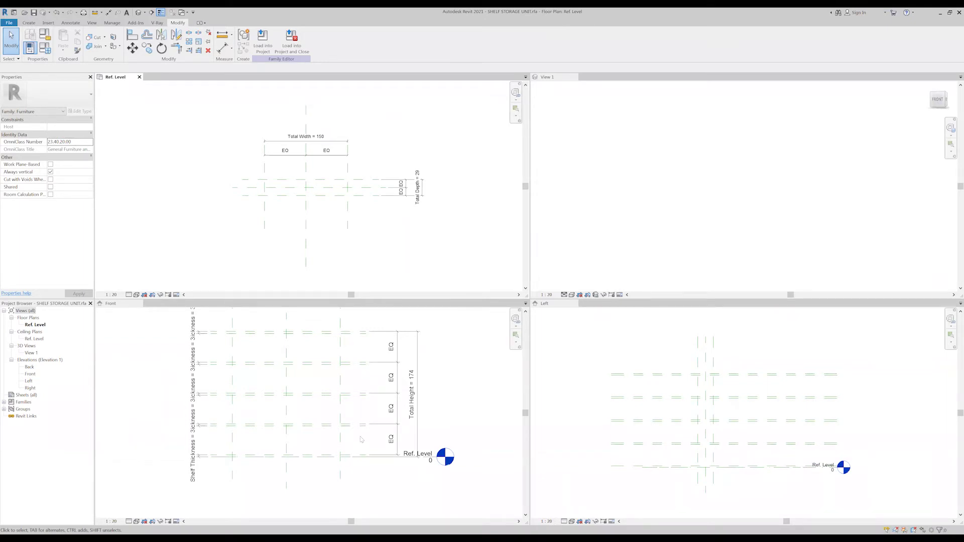
pyautogui.click(339, 486)
# Name the base reference planes Base Underside and base topside in the Front elevation.
pyautogui.scroll(1, 346, 460)
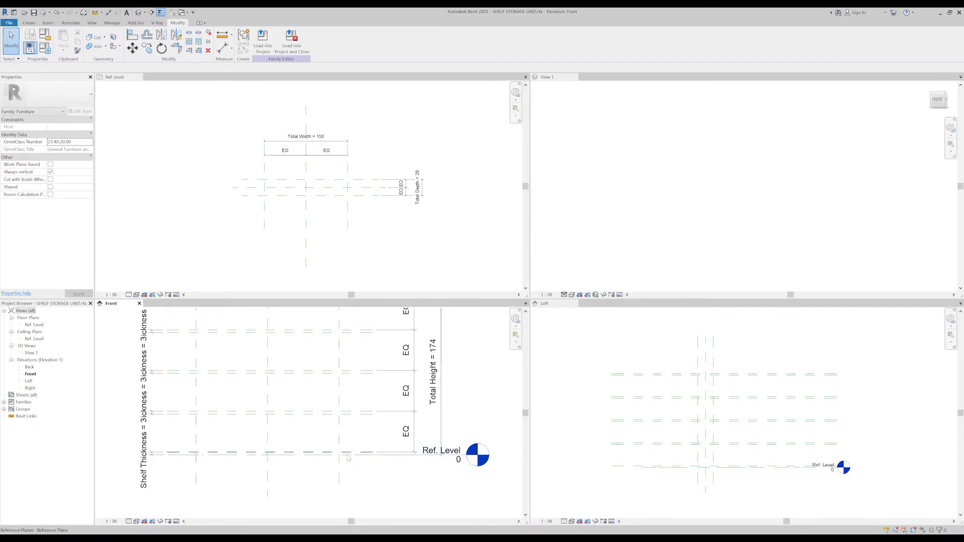
pyautogui.click(348, 458)
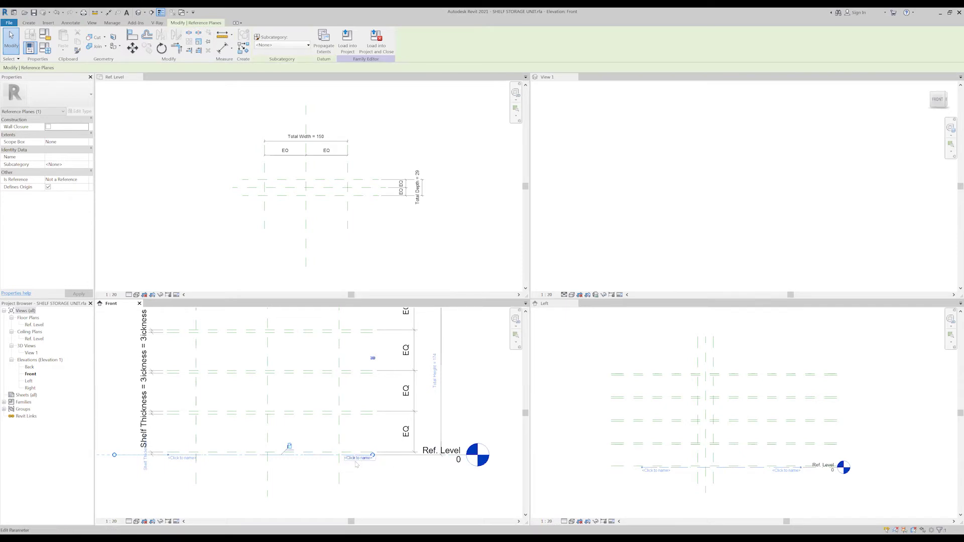
pyautogui.click(60, 158)
pyautogui.click(358, 458)
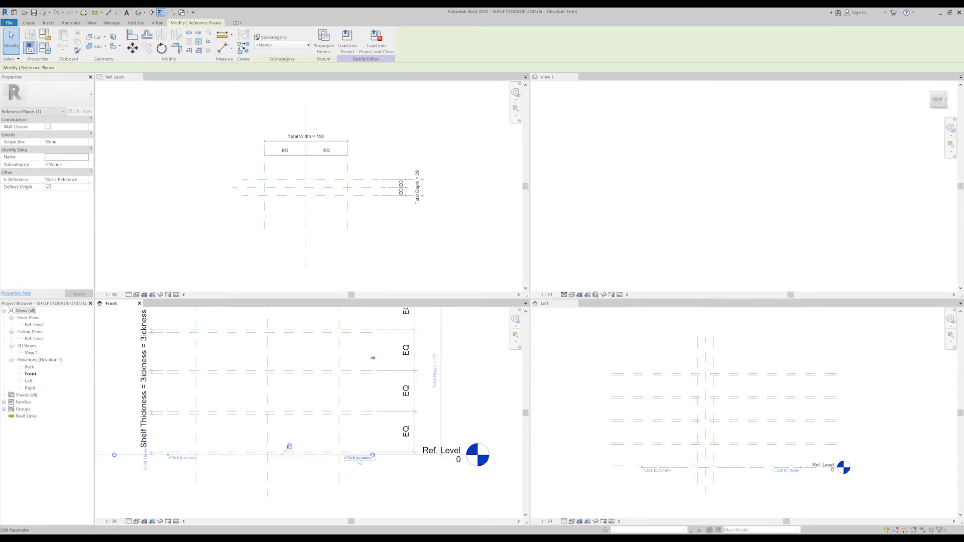
pyautogui.click(359, 459)
pyautogui.write('Ba')
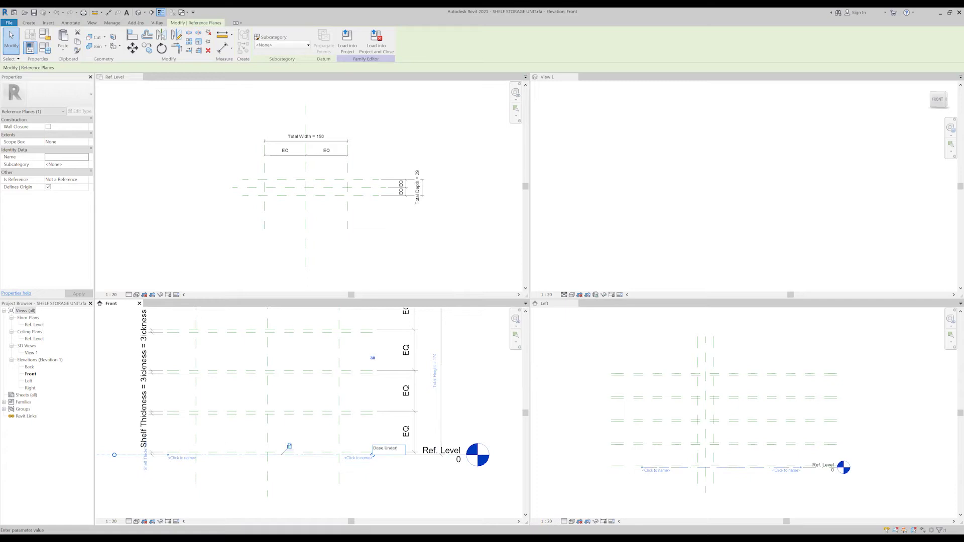
pyautogui.write('se')
pyautogui.press('Return')
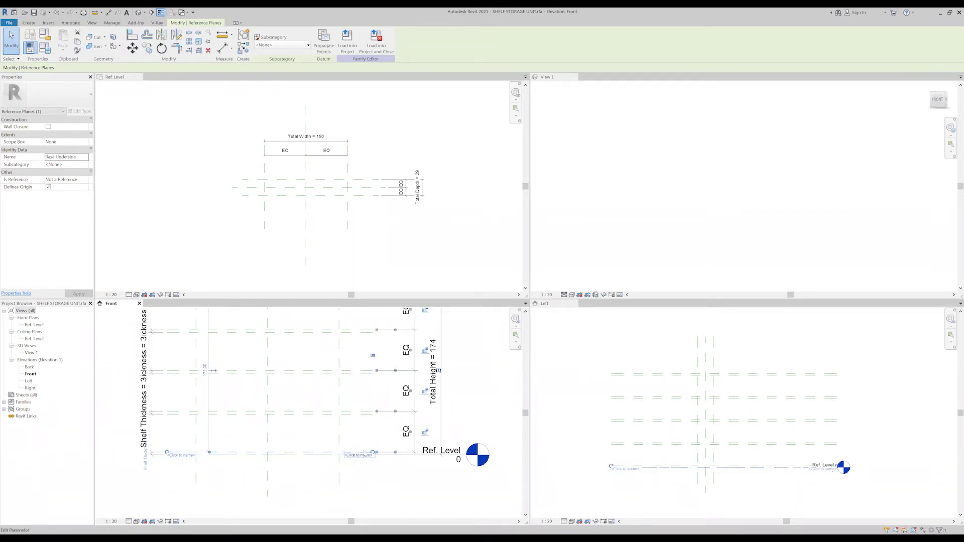
pyautogui.click(57, 157)
pyautogui.write('b')
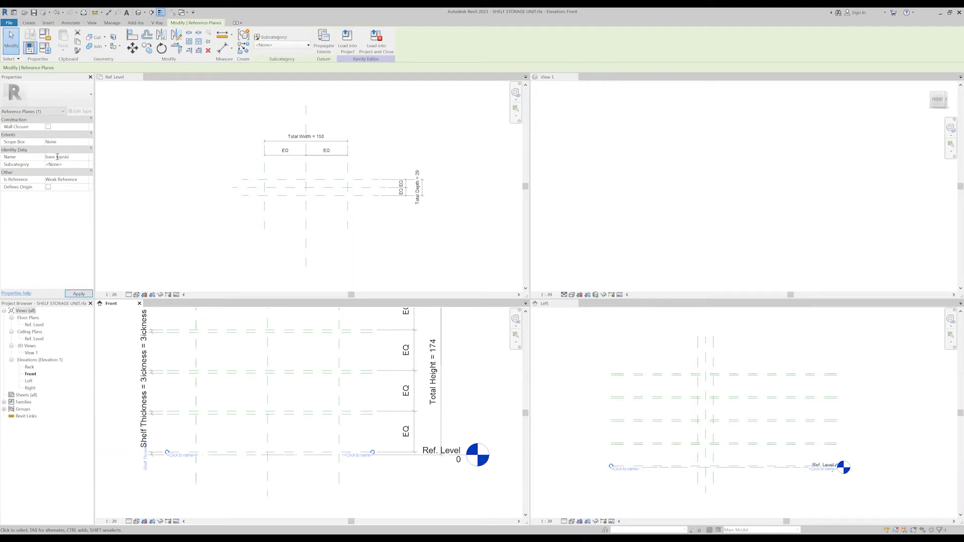
# Name shelf 1's reference planes shelf 1 underside and shelf 1 topside.
pyautogui.write('se topsie')
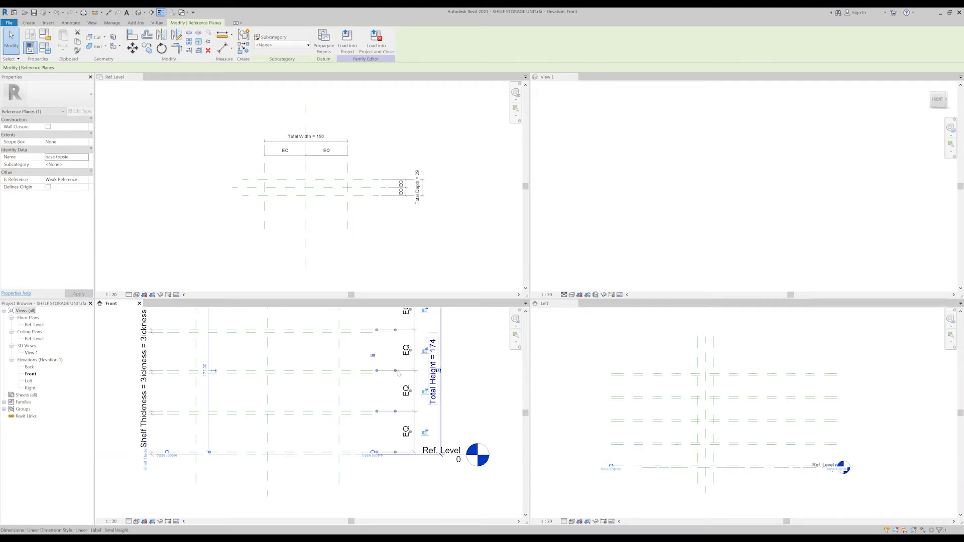
pyautogui.click(361, 413)
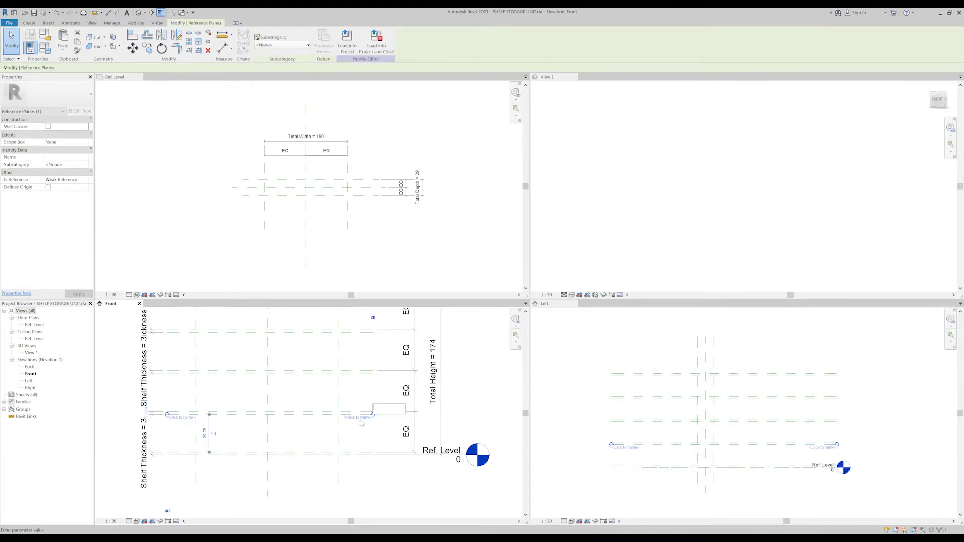
pyautogui.write('helf 1 top')
pyautogui.write('side')
pyautogui.doubleClick(396, 407)
pyautogui.write('underside')
pyautogui.press('Return')
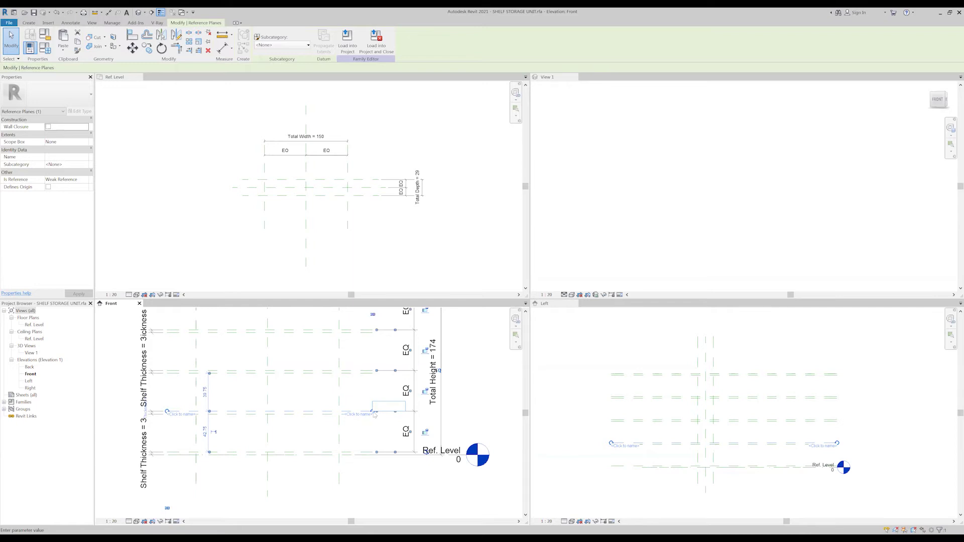
pyautogui.press('Return')
# Name shelf 2's reference planes shelf 2 underside and shelf 2 topside.
pyautogui.click(373, 372)
pyautogui.write('shelf 2underside')
pyautogui.press('Return')
pyautogui.click(371, 371)
pyautogui.click(373, 370)
pyautogui.write('shel')
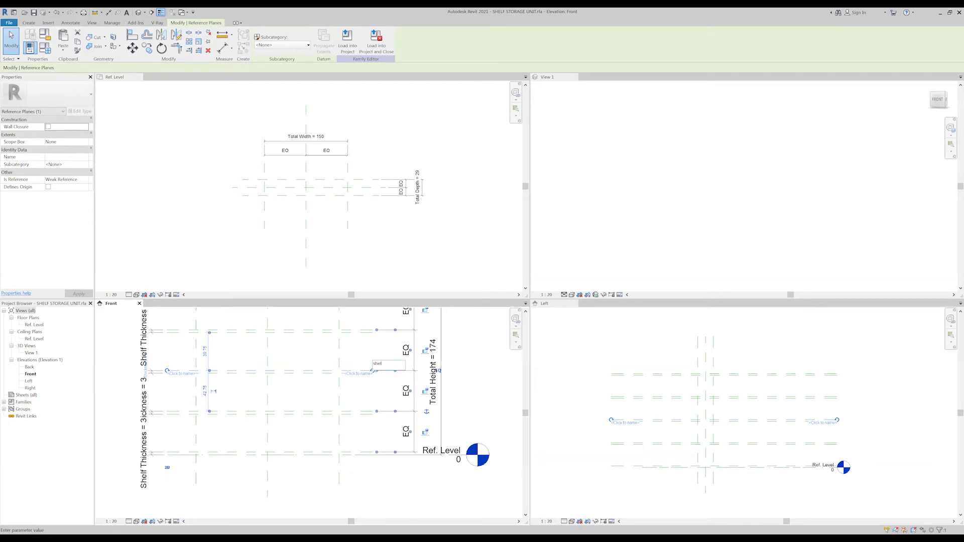
pyautogui.press('Return')
# Name shelf 3's reference planes shelf 3 underside and shelf 3 topside.
pyautogui.click(372, 332)
pyautogui.write('shelf 3')
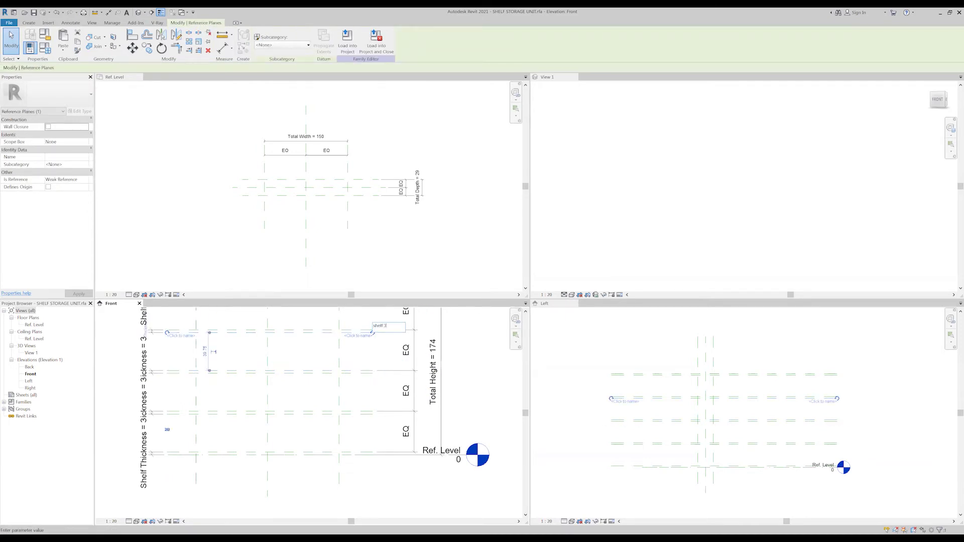
pyautogui.write('derside')
pyautogui.press('Return')
pyautogui.click(373, 331)
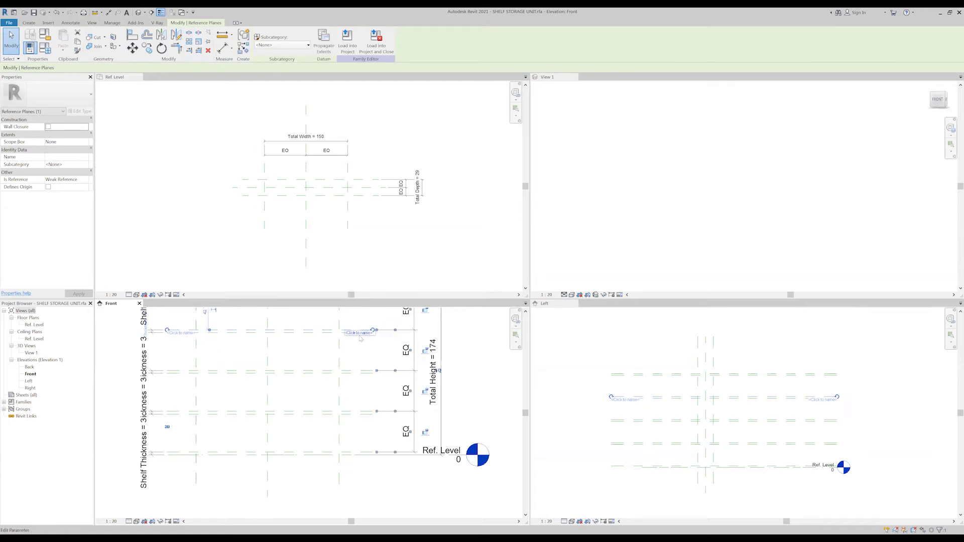
pyautogui.write('shelf 3')
pyautogui.write('pside')
pyautogui.press('Return')
# Name shelf 4's lower and upper reference planes as its underside and topside.
pyautogui.moveTo(374, 330); pyautogui.dragTo(366, 417, button='middle')
pyautogui.click(352, 379)
pyautogui.click(357, 378)
pyautogui.write('shelf 4 under')
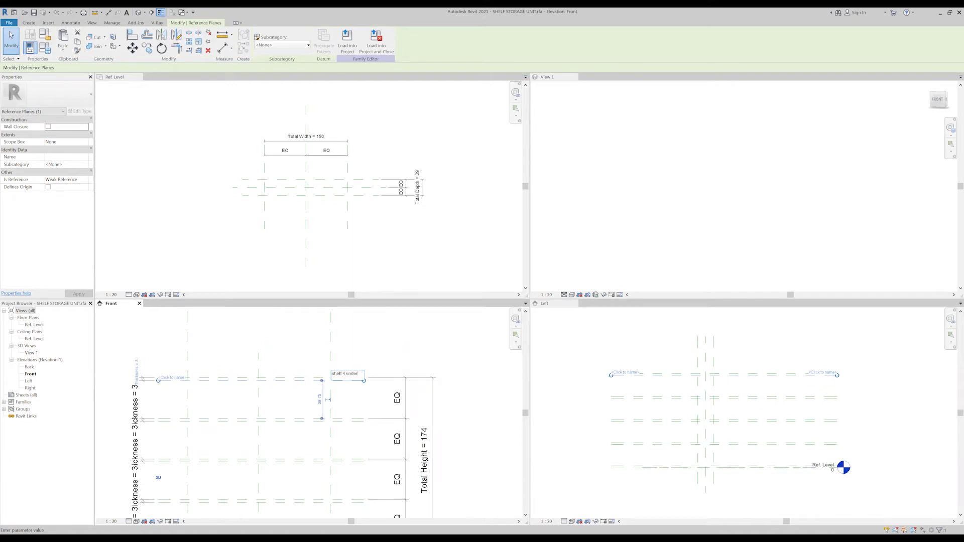
pyautogui.write('side')
pyautogui.press('Return')
pyautogui.click(365, 378)
pyautogui.click(365, 377)
pyautogui.write('shelf')
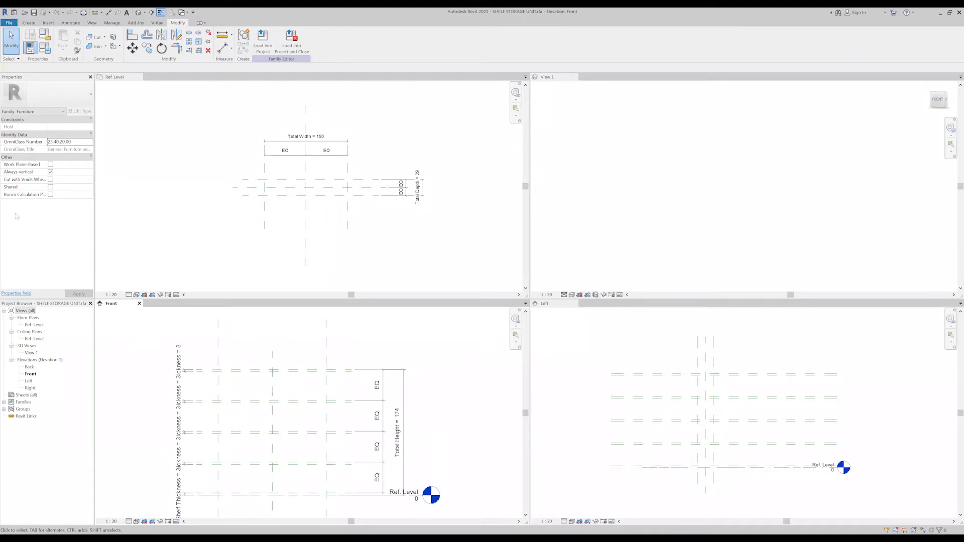
# In the Ref. Level plan, set the work plane to Base Underside.
pyautogui.click(131, 87)
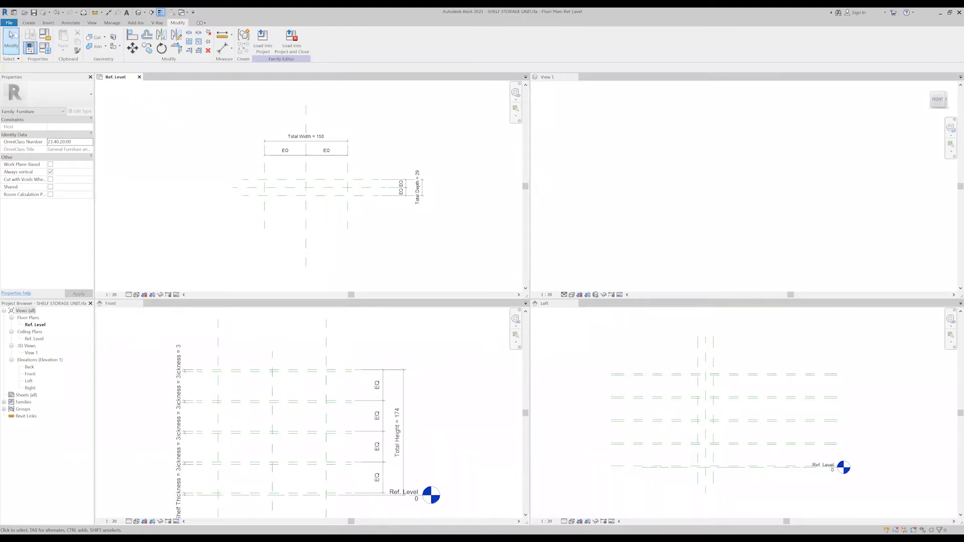
pyautogui.click(29, 23)
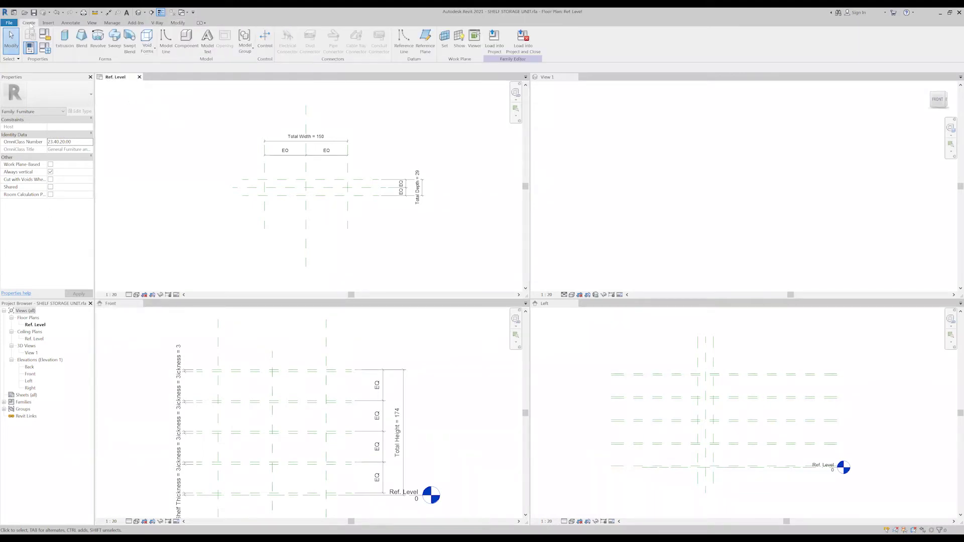
pyautogui.click(445, 39)
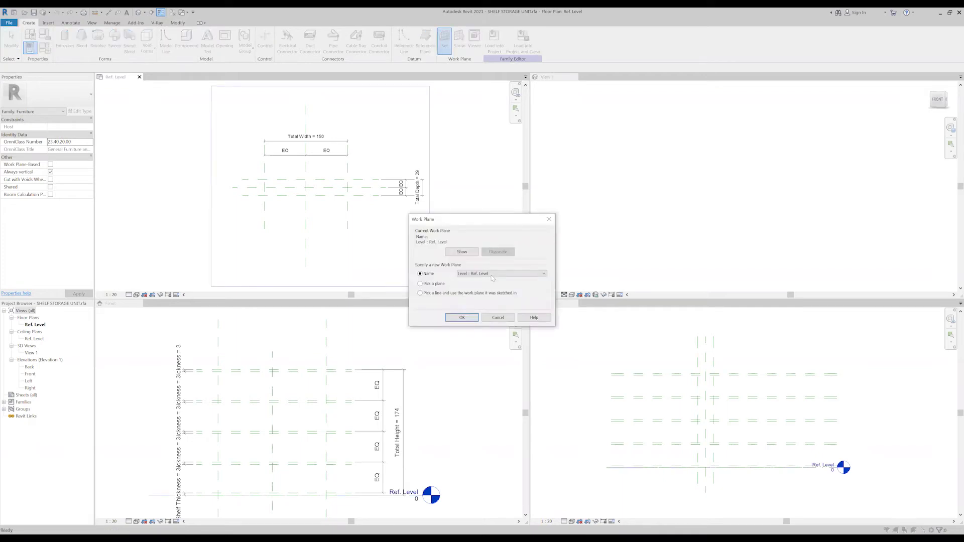
pyautogui.click(491, 275)
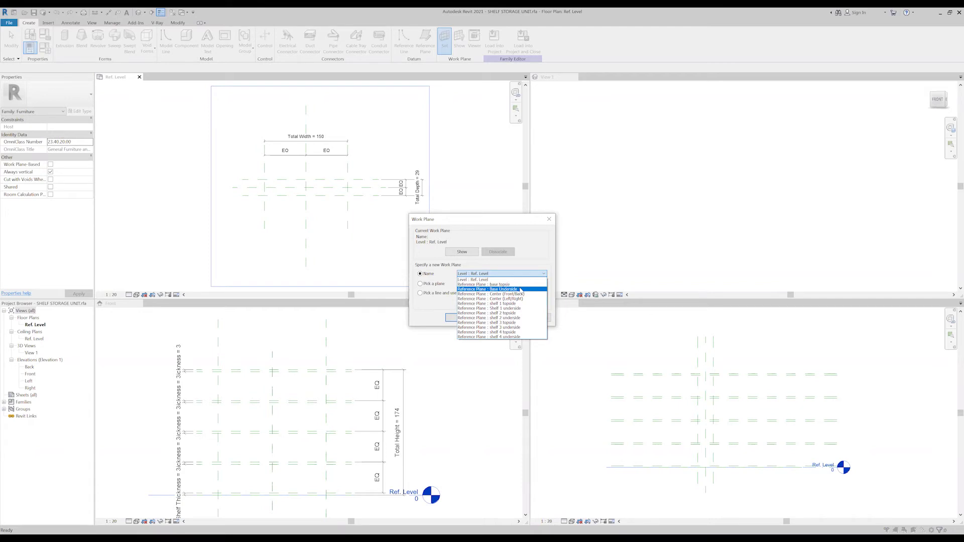
pyautogui.click(521, 290)
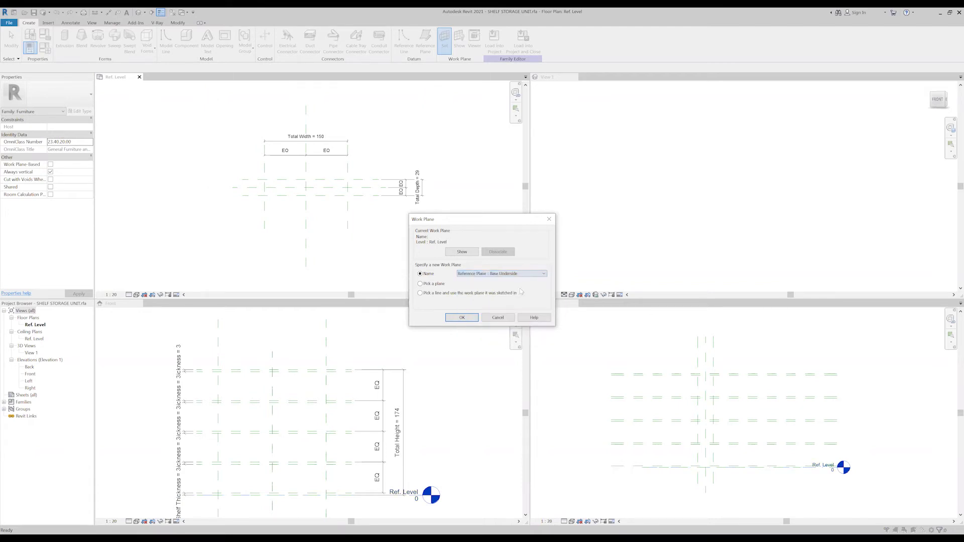
pyautogui.click(461, 319)
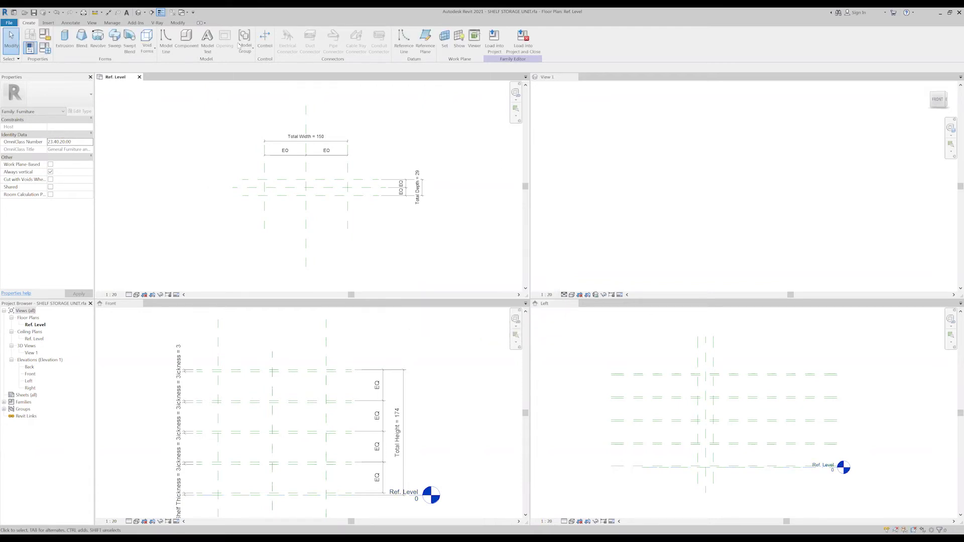
# Extrude a 150 by 29 rectangle locked to the reference planes as the bottom shelf.
pyautogui.click(72, 43)
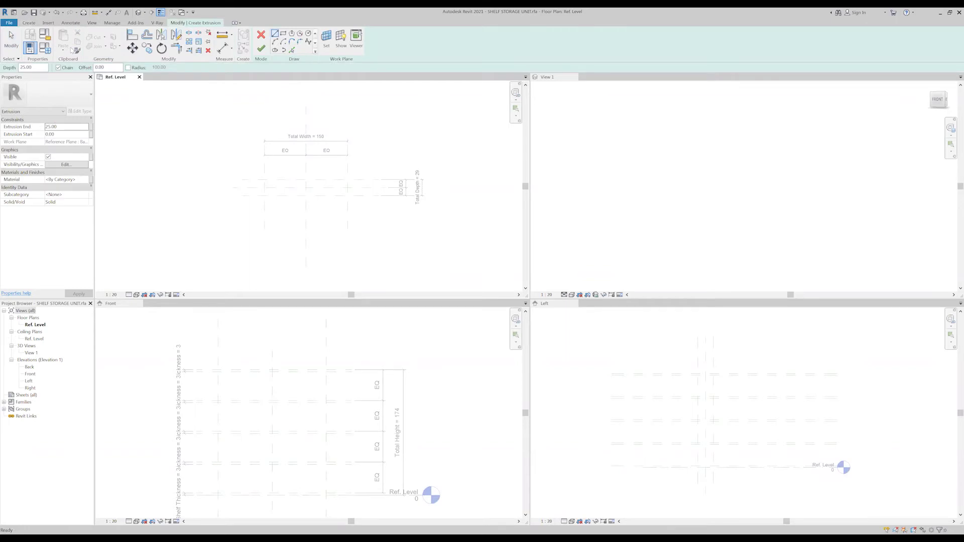
pyautogui.click(282, 35)
pyautogui.scroll(2, 302, 172)
pyautogui.click(362, 183)
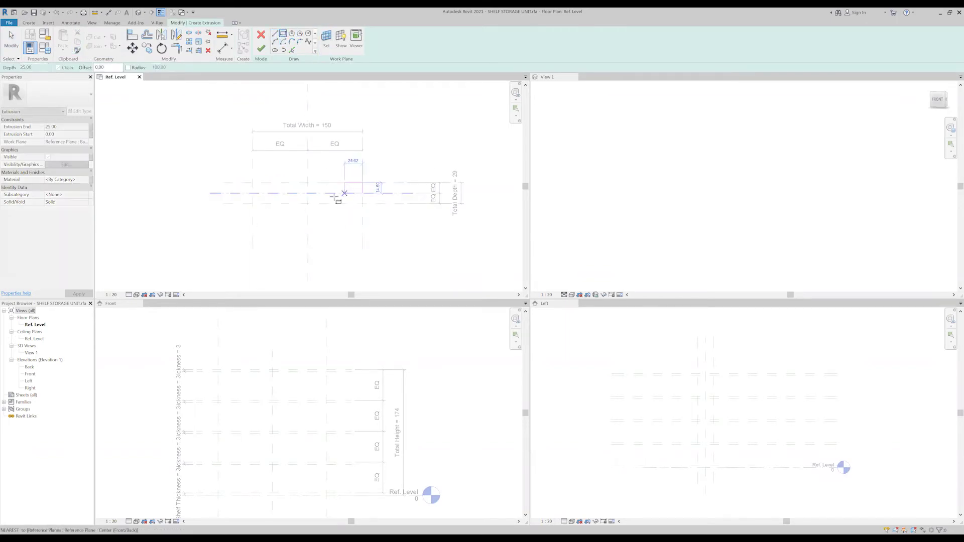
pyautogui.click(252, 203)
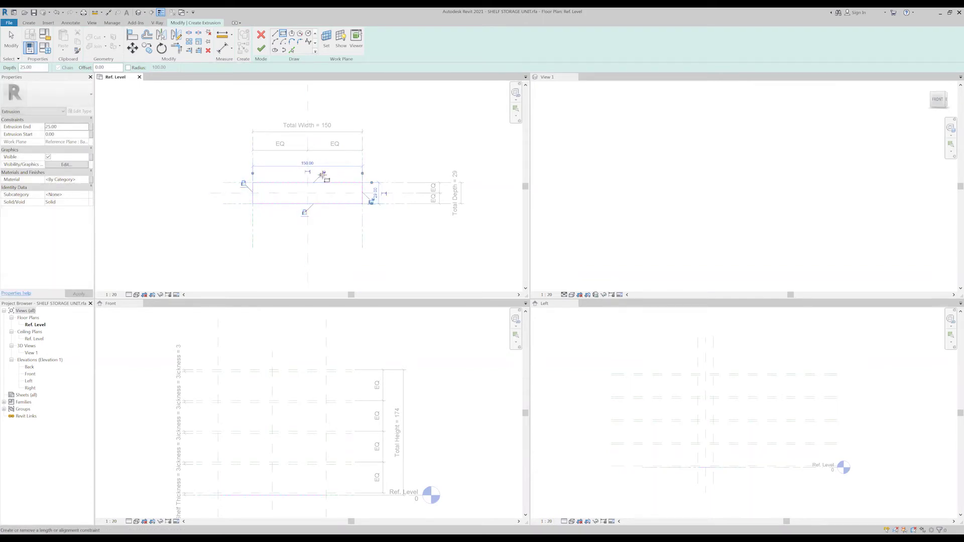
pyautogui.click(372, 202)
pyautogui.click(261, 49)
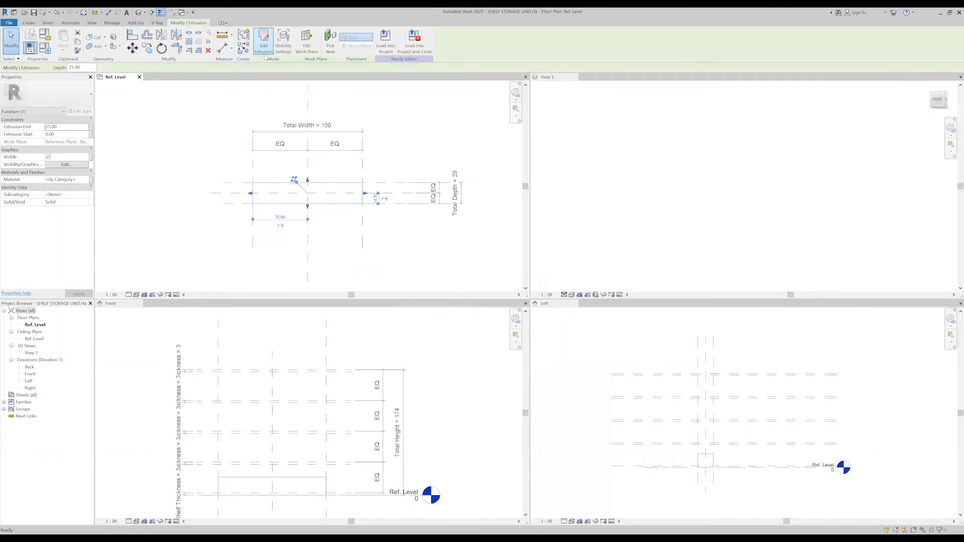
# In the Front elevation, drag the shelf extrusion's top down to 3.00 thick.
pyautogui.click(262, 476)
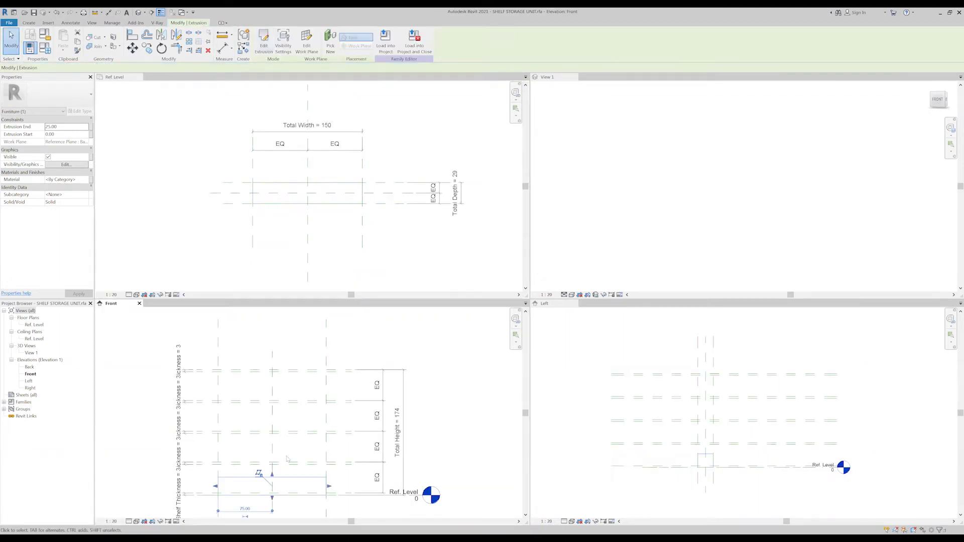
pyautogui.moveTo(292, 460); pyautogui.dragTo(315, 404, button='middle')
pyautogui.scroll(3, 295, 438)
pyautogui.moveTo(295, 425); pyautogui.dragTo(300, 436)
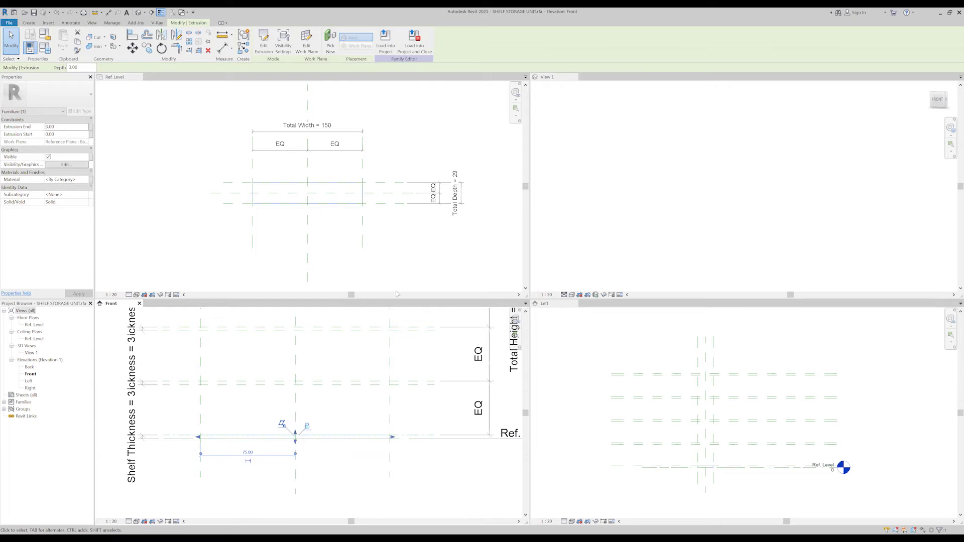
pyautogui.click(132, 132)
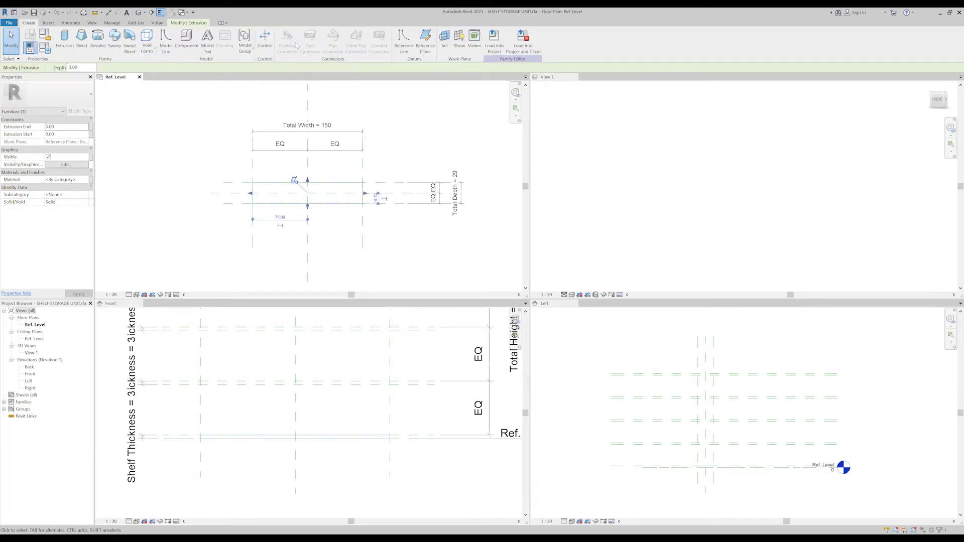
# Add a 150 by 29 shelf extrusion on the next shelf underside work plane.
pyautogui.click(445, 38)
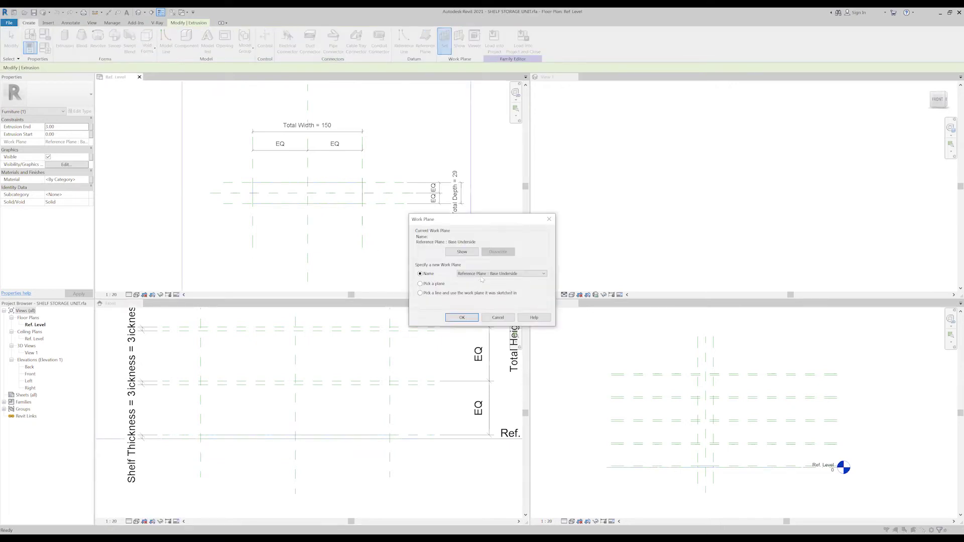
pyautogui.click(482, 274)
pyautogui.click(482, 304)
pyautogui.click(462, 317)
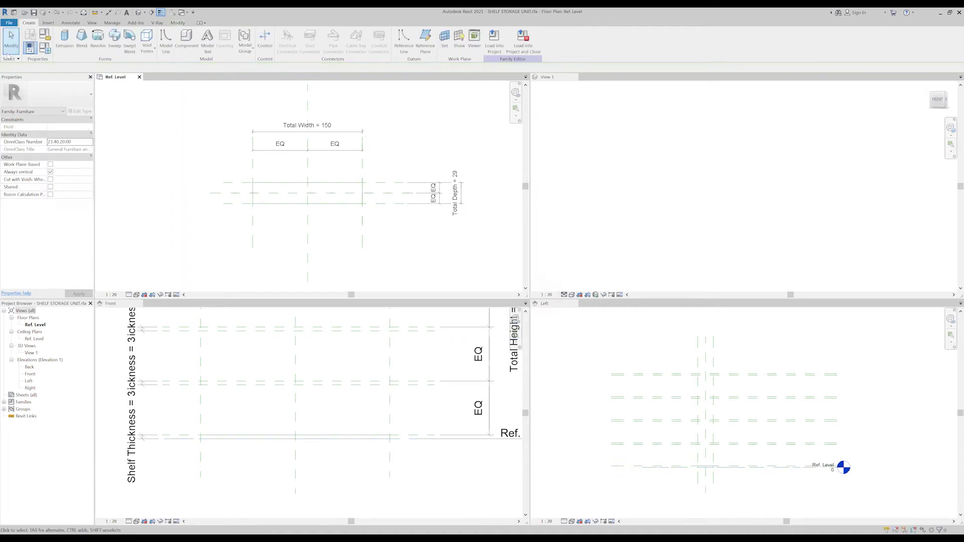
pyautogui.click(64, 38)
pyautogui.click(283, 34)
pyautogui.click(253, 182)
pyautogui.click(362, 204)
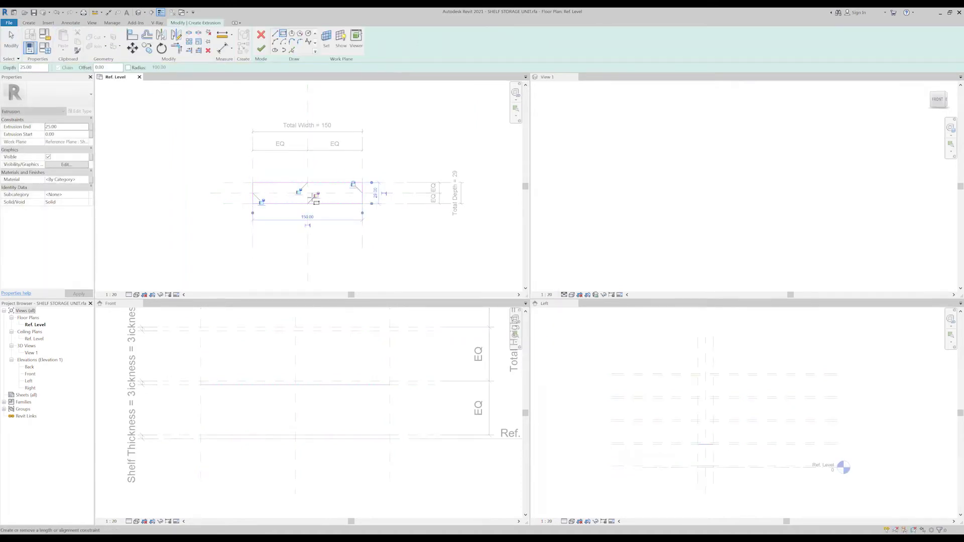
pyautogui.click(296, 394)
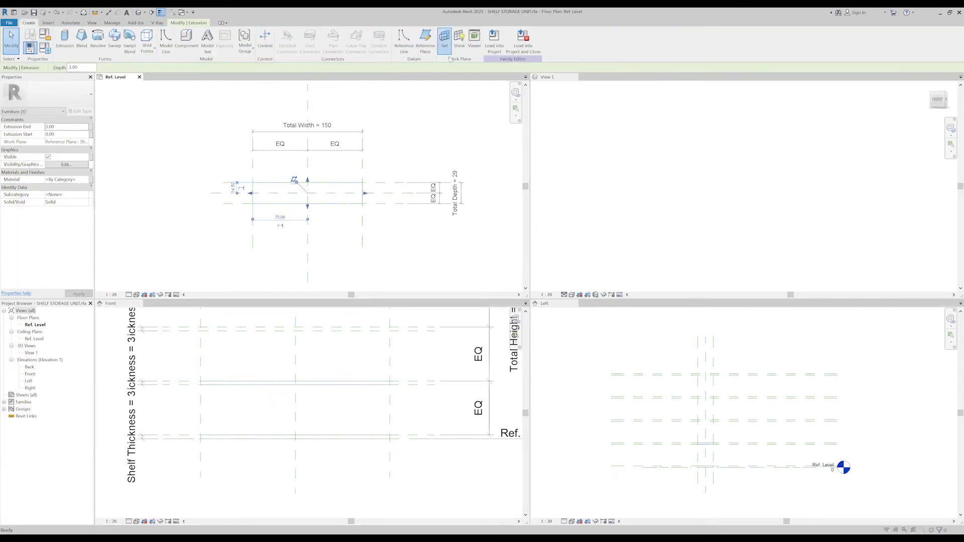
# Add another shelf slab on the shelf 2 underside plane and check it in Front view.
pyautogui.click(502, 273)
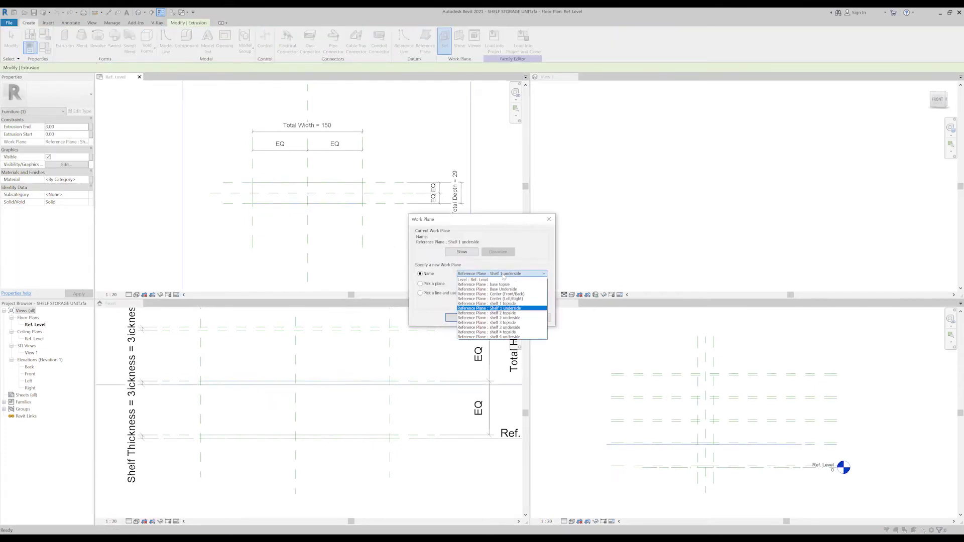
pyautogui.click(525, 319)
pyautogui.click(458, 317)
pyautogui.click(64, 38)
pyautogui.click(362, 164)
pyautogui.click(252, 204)
pyautogui.click(261, 48)
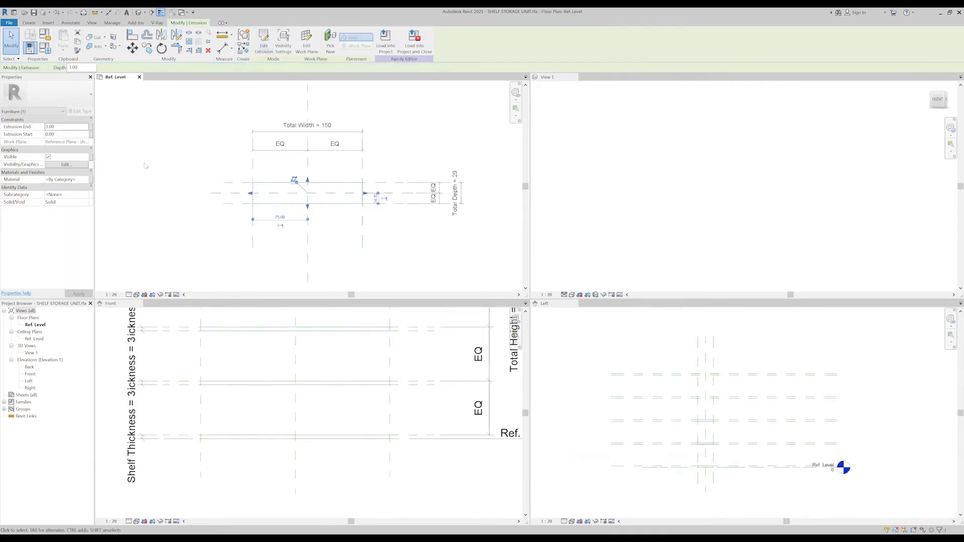
pyautogui.click(315, 382)
pyautogui.press('Escape')
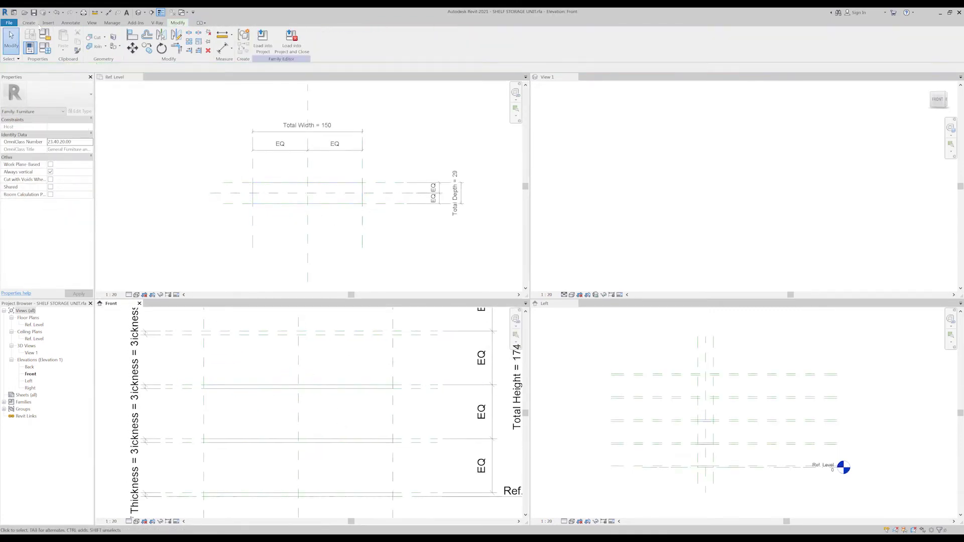
# Add a third shelf slab on the following shelf's underside plane.
pyautogui.click(445, 39)
pyautogui.click(531, 274)
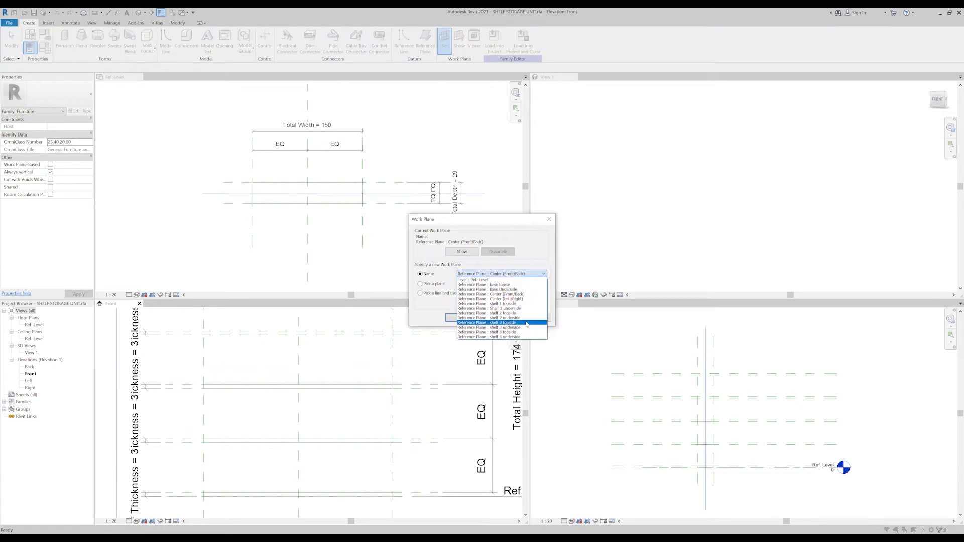
pyautogui.click(497, 323)
pyautogui.click(460, 317)
pyautogui.click(483, 347)
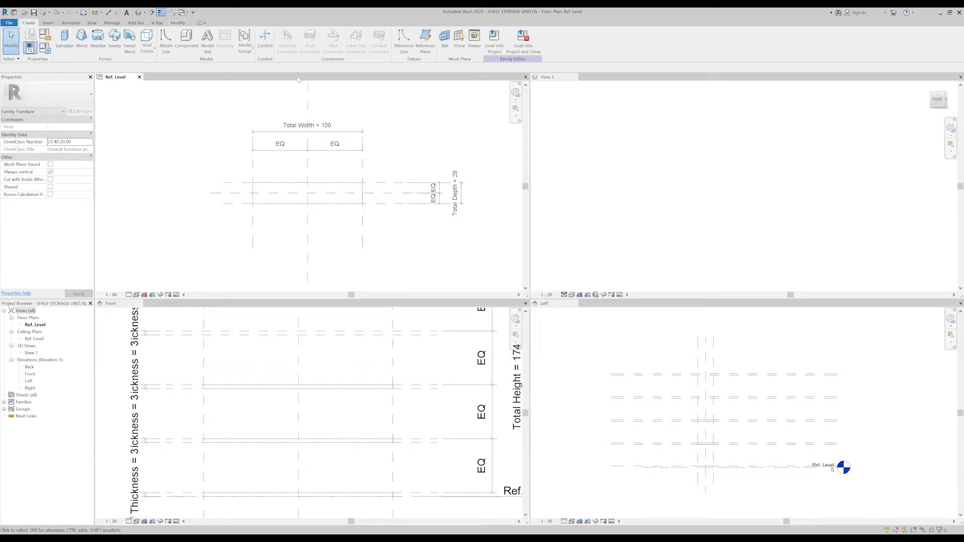
pyautogui.click(252, 204)
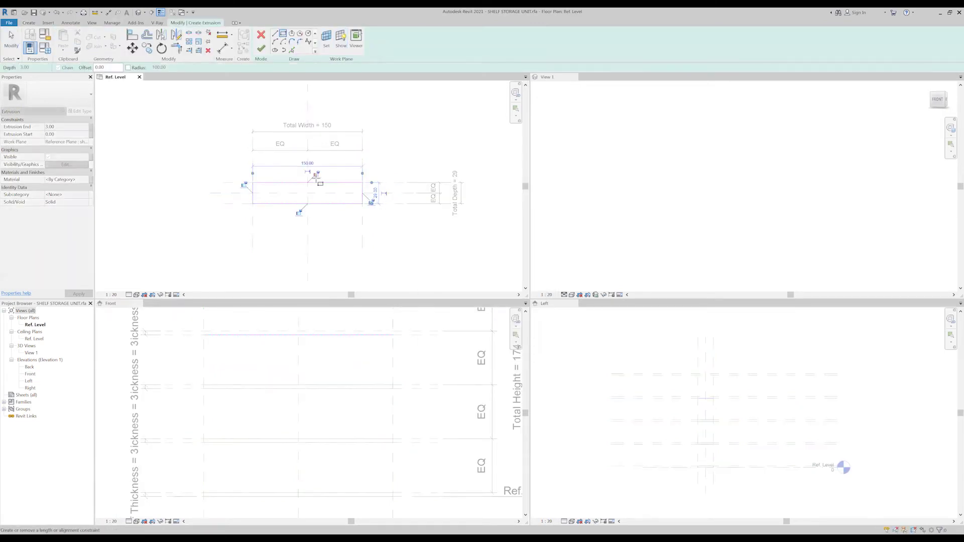
pyautogui.click(261, 48)
pyautogui.click(318, 331)
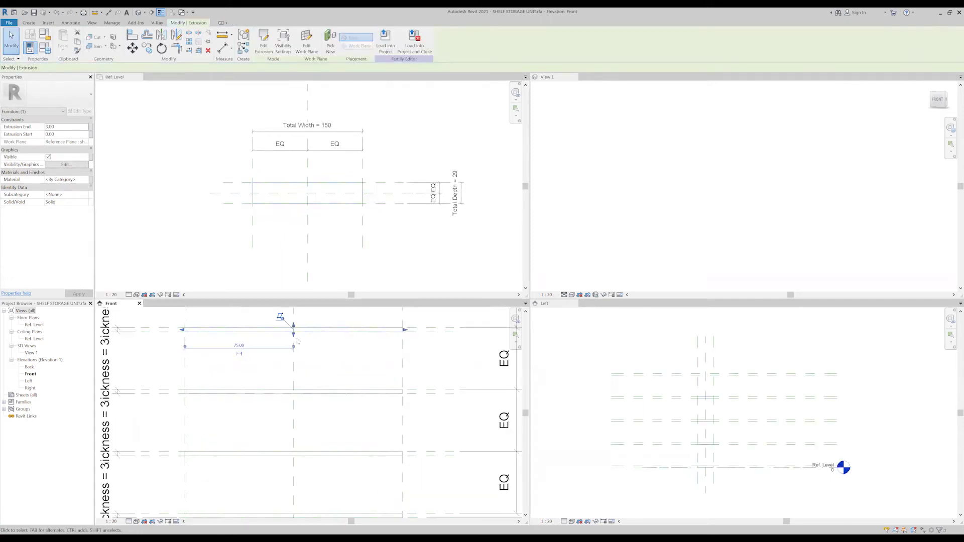
pyautogui.scroll(-3, 301, 341)
pyautogui.press('Escape')
# Add the last 150 by 29, 3.00-thick shelf on an upper shelf underside plane.
pyautogui.click(29, 23)
pyautogui.click(445, 39)
pyautogui.click(502, 274)
pyautogui.click(502, 274)
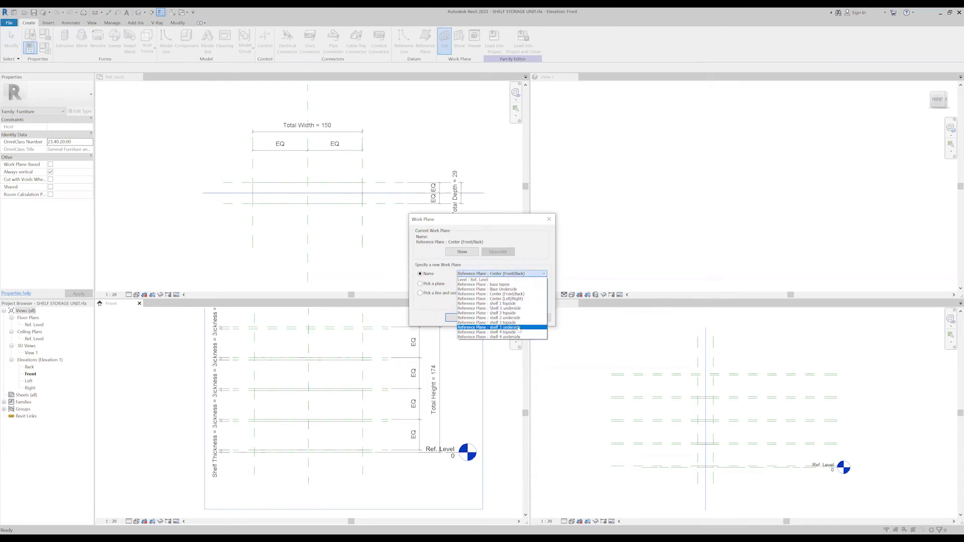
pyautogui.click(502, 337)
pyautogui.click(454, 317)
pyautogui.click(64, 39)
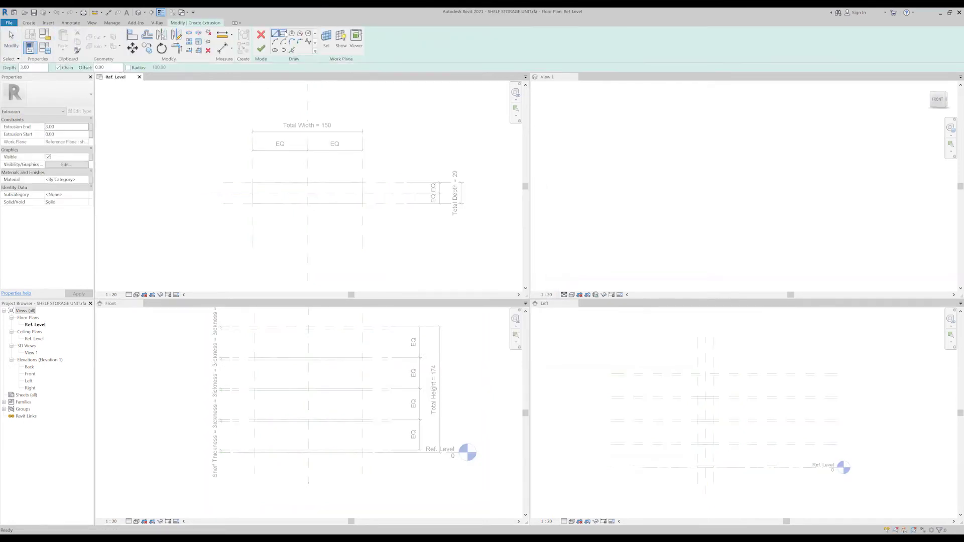
pyautogui.click(283, 33)
pyautogui.click(252, 182)
pyautogui.click(362, 203)
pyautogui.click(261, 49)
pyautogui.click(308, 329)
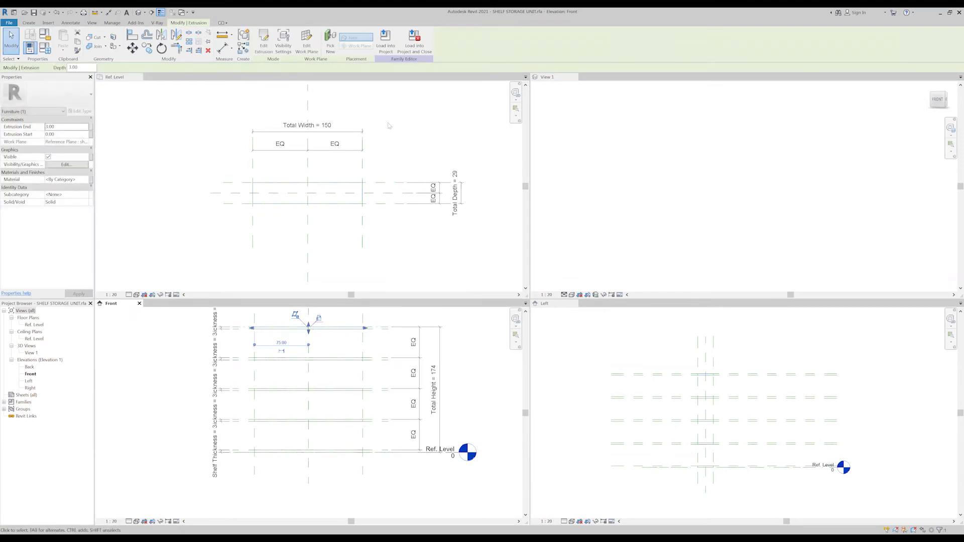
pyautogui.hotkey('ctrl', 'Tab')
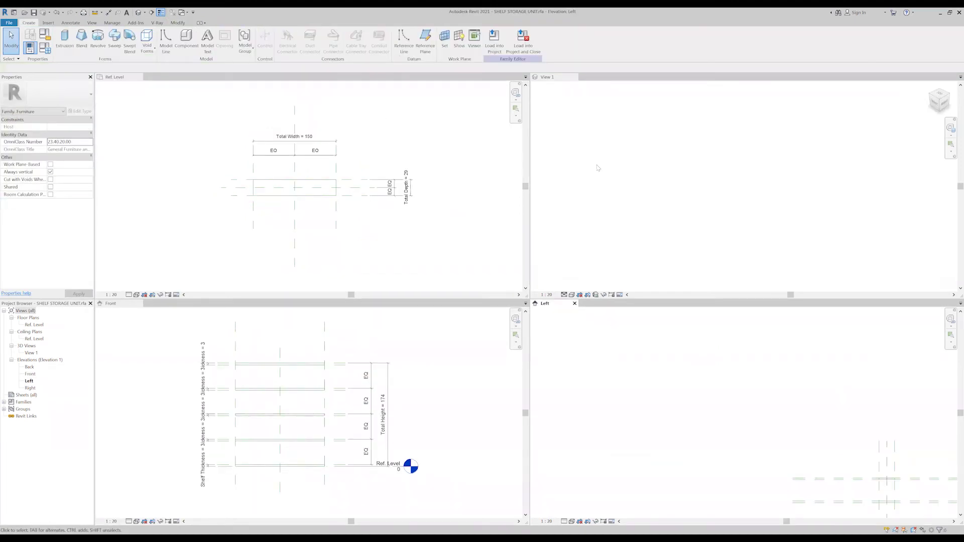
# Zoom the 3D and Left views to fit so all five stacked shelves show.
pyautogui.press('z')
pyautogui.press('a')
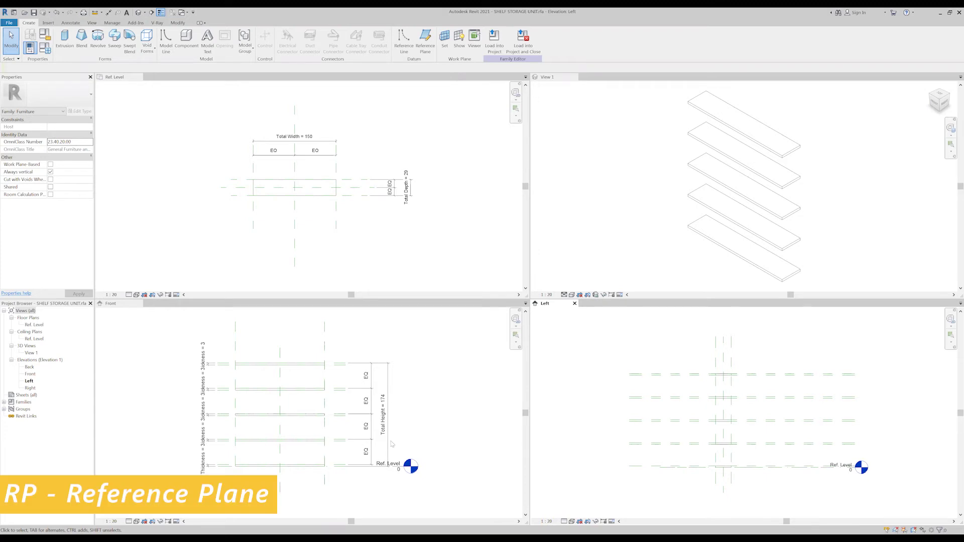
# Draw a vertical reference plane near the left side, offset 20 from the edge.
pyautogui.press('p')
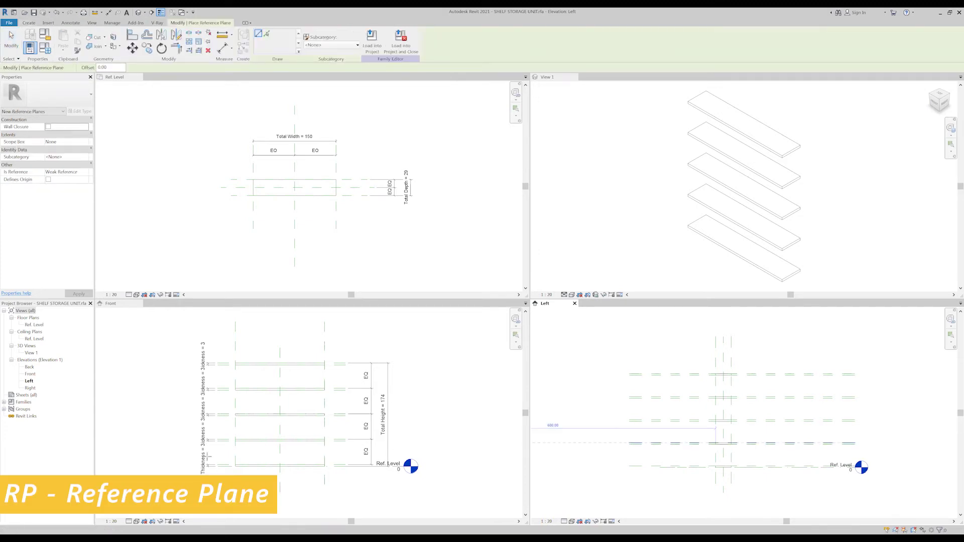
pyautogui.scroll(1, 206, 457)
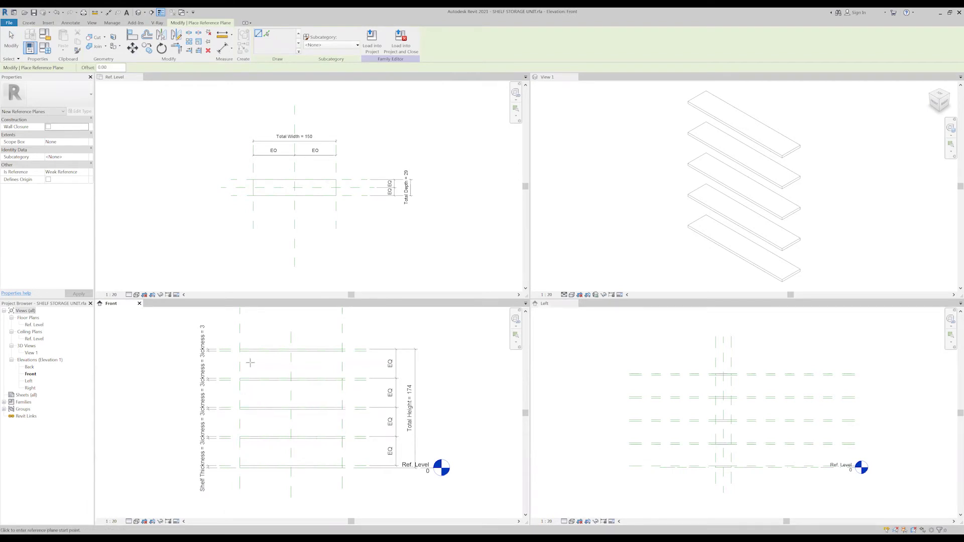
pyautogui.click(248, 341)
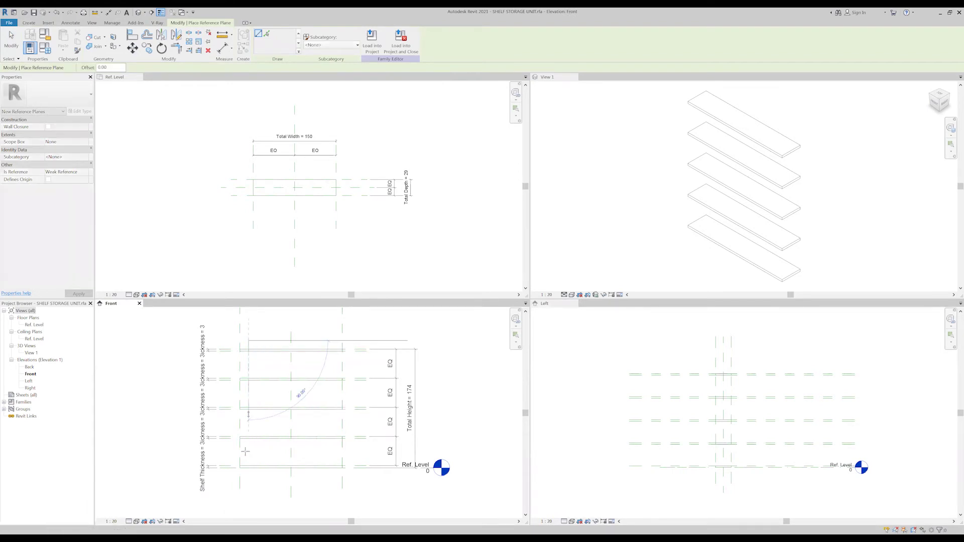
pyautogui.click(248, 477)
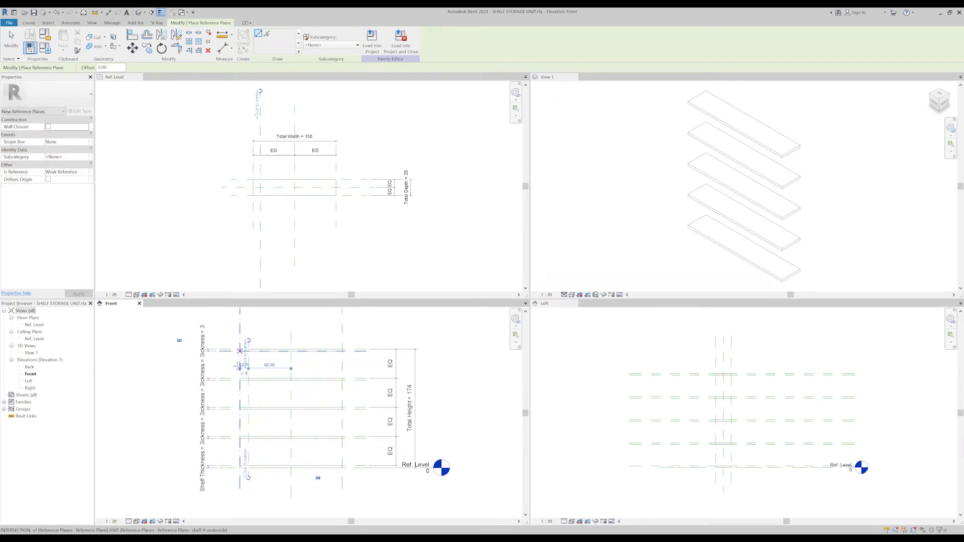
pyautogui.scroll(1, 246, 370)
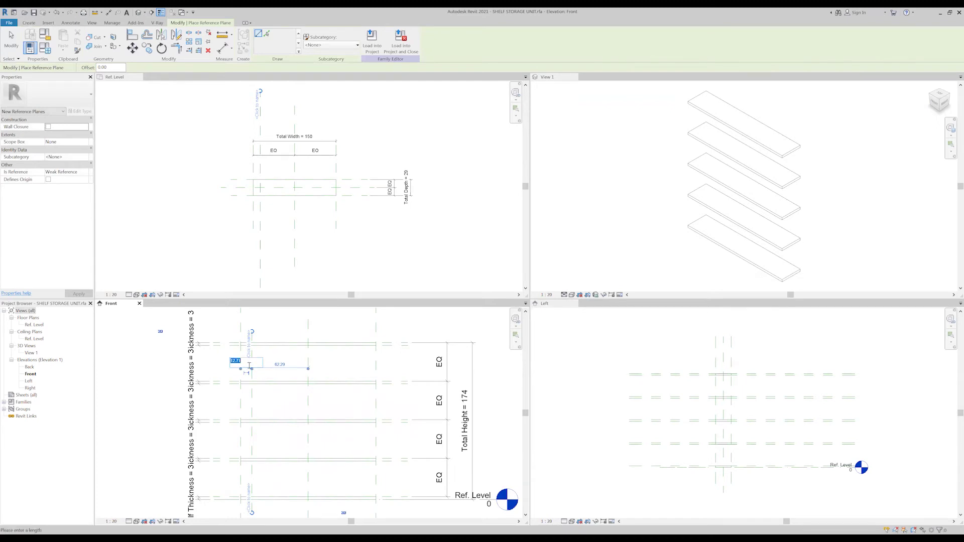
pyautogui.write('20')
pyautogui.press('Return')
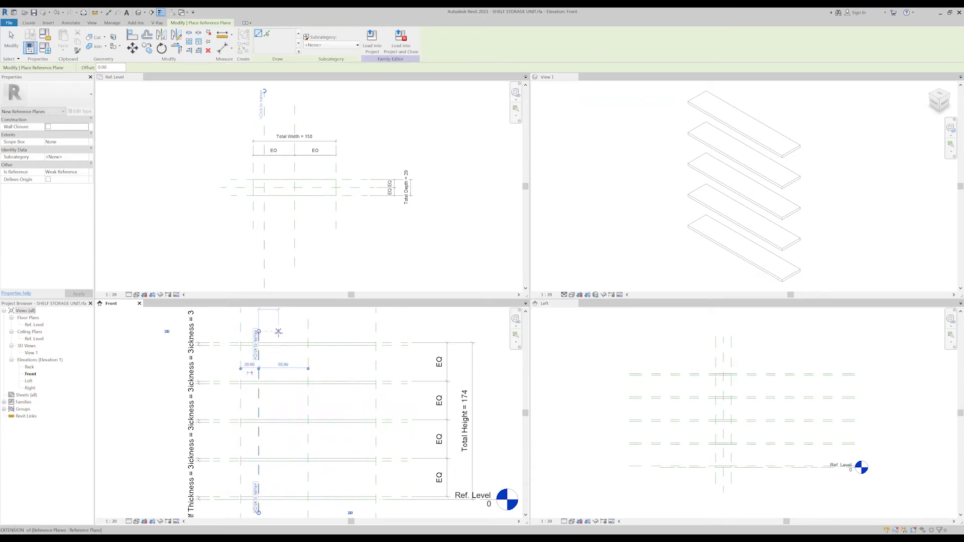
# Add three more vertical reference planes across the shelves, each at a 20 offset.
pyautogui.click(279, 332)
pyautogui.click(276, 512)
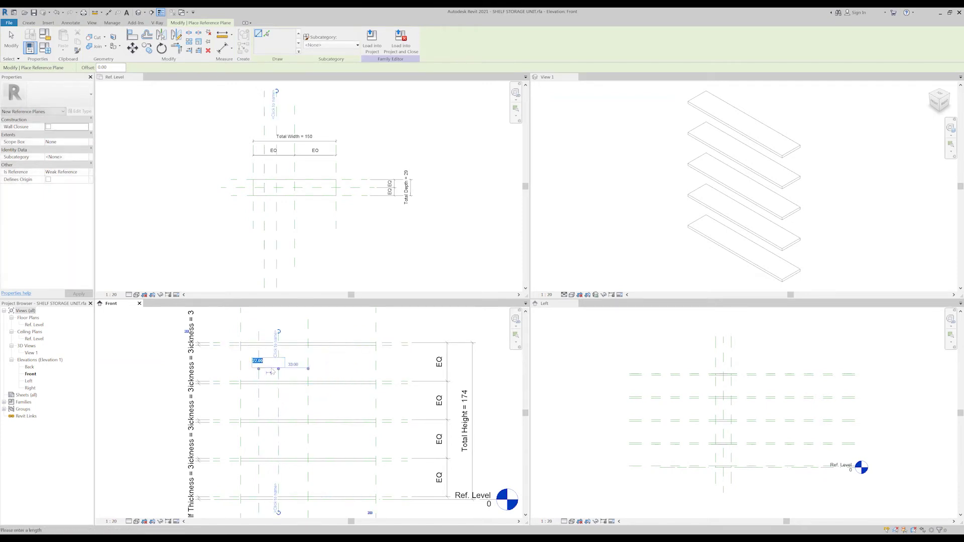
pyautogui.write('20')
pyautogui.press('Return')
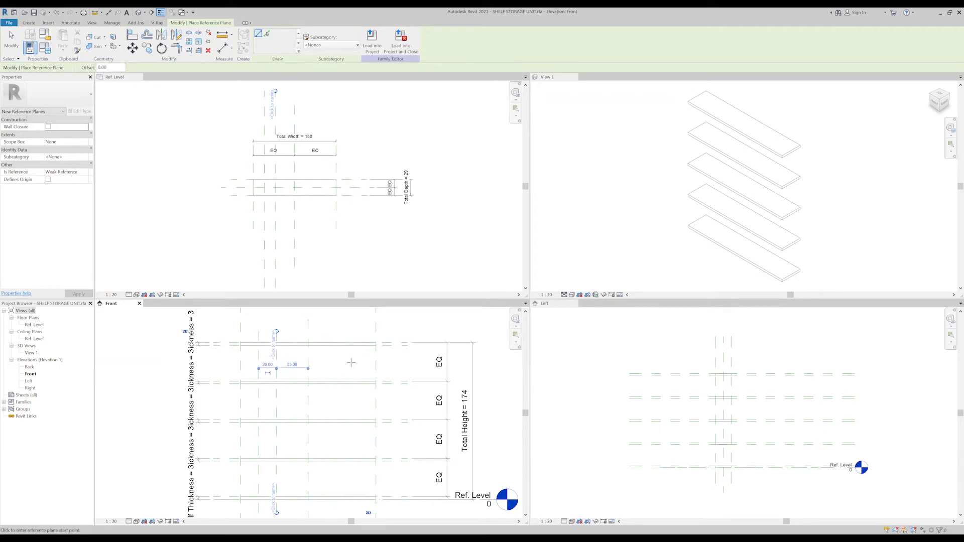
pyautogui.click(364, 331)
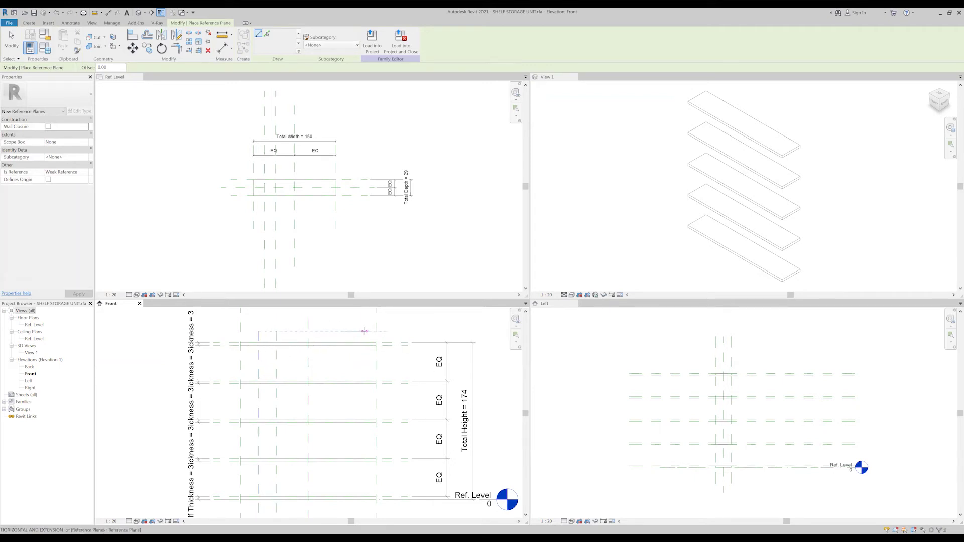
pyautogui.click(362, 511)
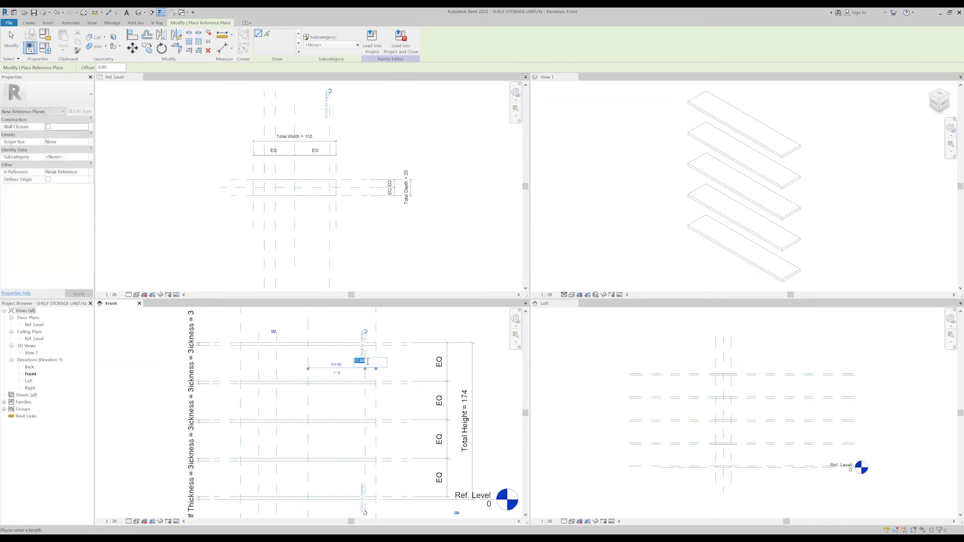
pyautogui.press('Return')
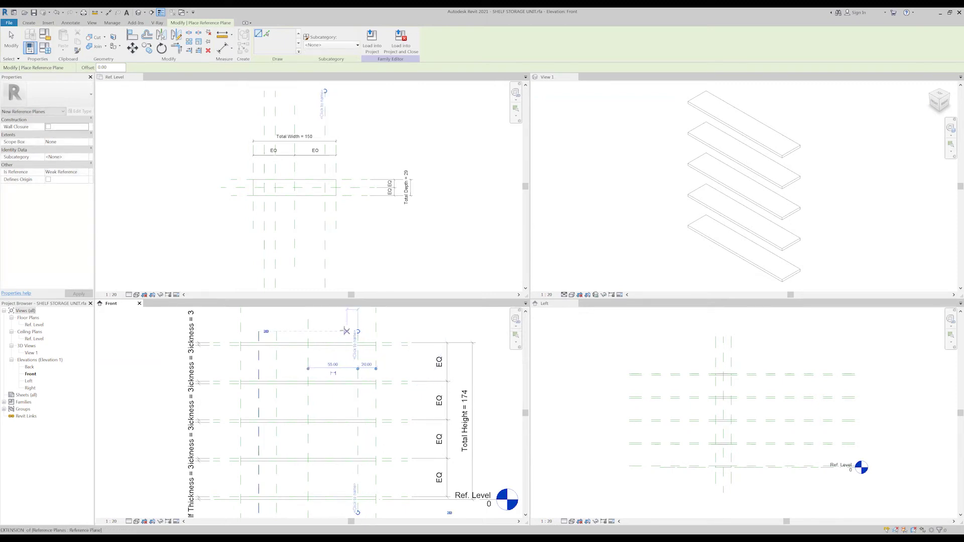
pyautogui.click(343, 332)
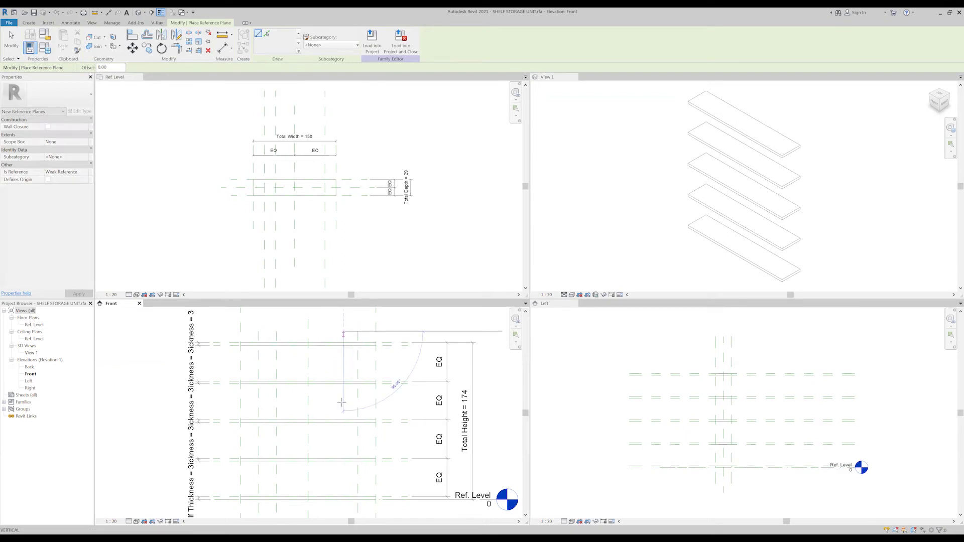
pyautogui.click(343, 512)
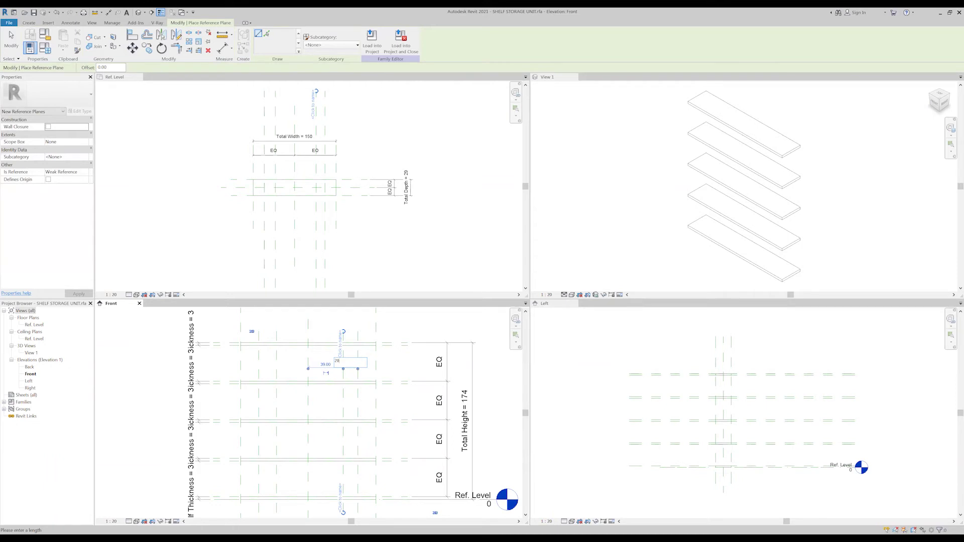
pyautogui.press('Return')
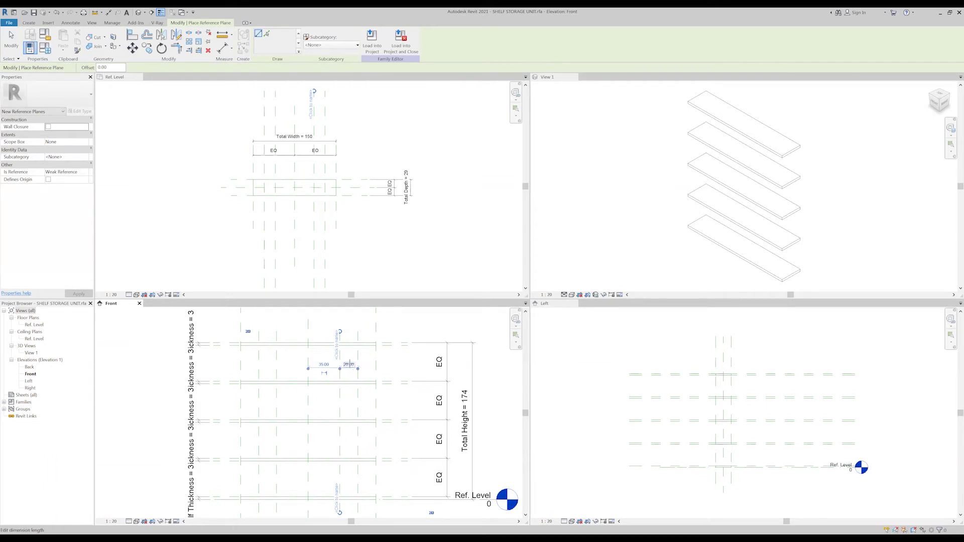
# Draw further vertical divider planes from above the top shelf to below the bottom one.
pyautogui.scroll(2, 349, 365)
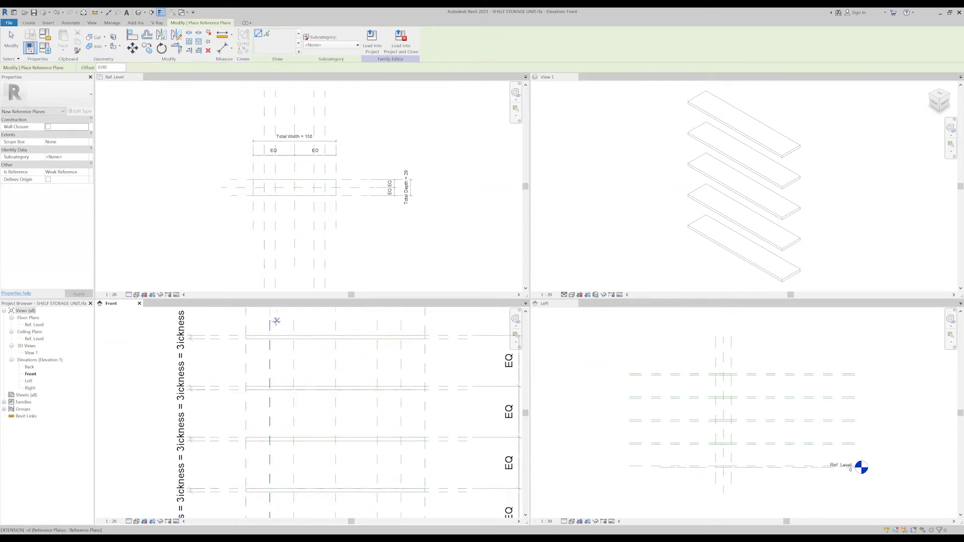
pyautogui.click(276, 320)
pyautogui.scroll(-2, 321, 366)
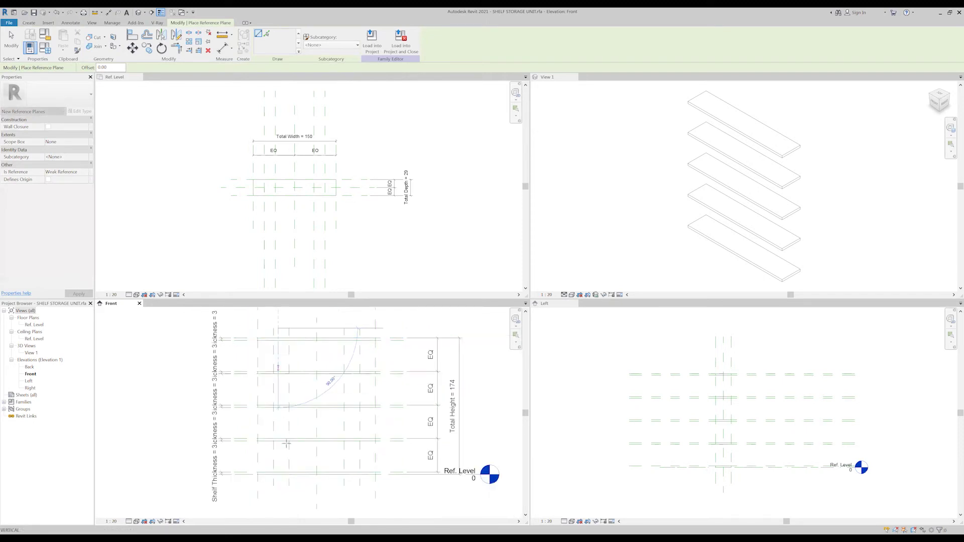
pyautogui.click(278, 484)
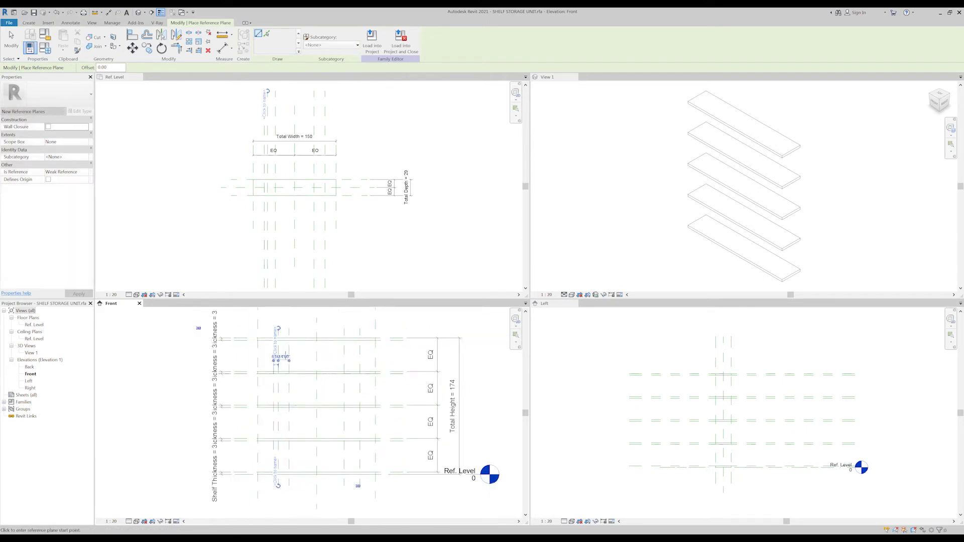
pyautogui.scroll(2, 312, 351)
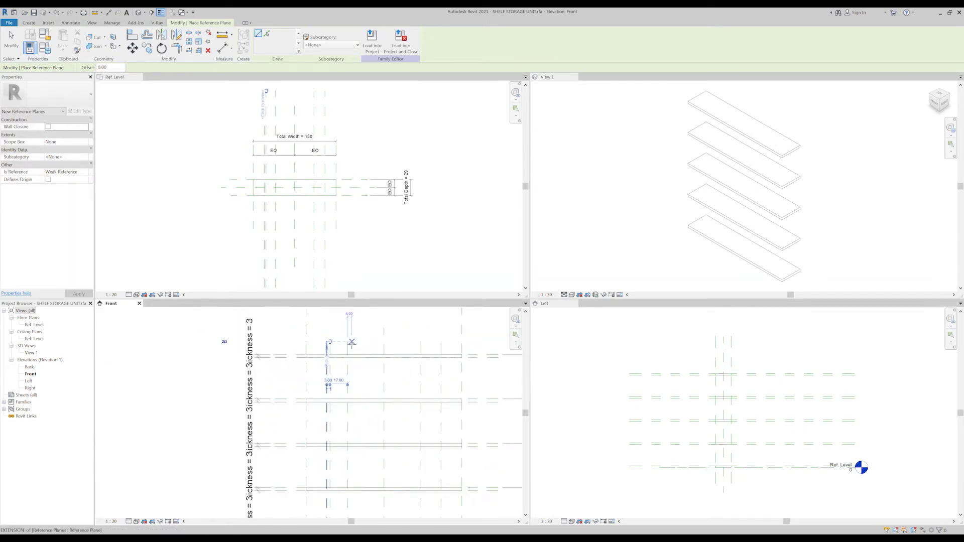
pyautogui.click(352, 342)
pyautogui.scroll(-3, 351, 342)
pyautogui.click(353, 464)
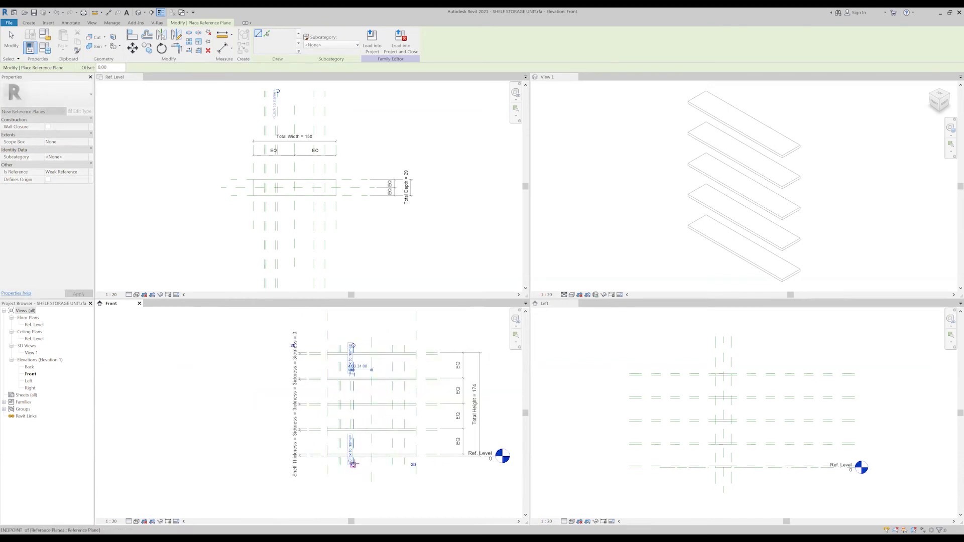
pyautogui.scroll(2, 365, 365)
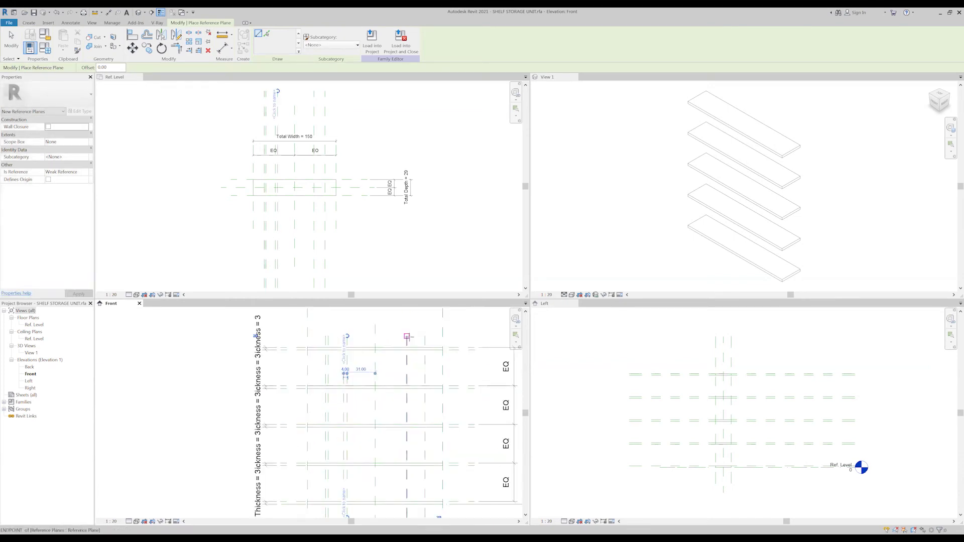
pyautogui.click(407, 336)
pyautogui.scroll(-2, 407, 335)
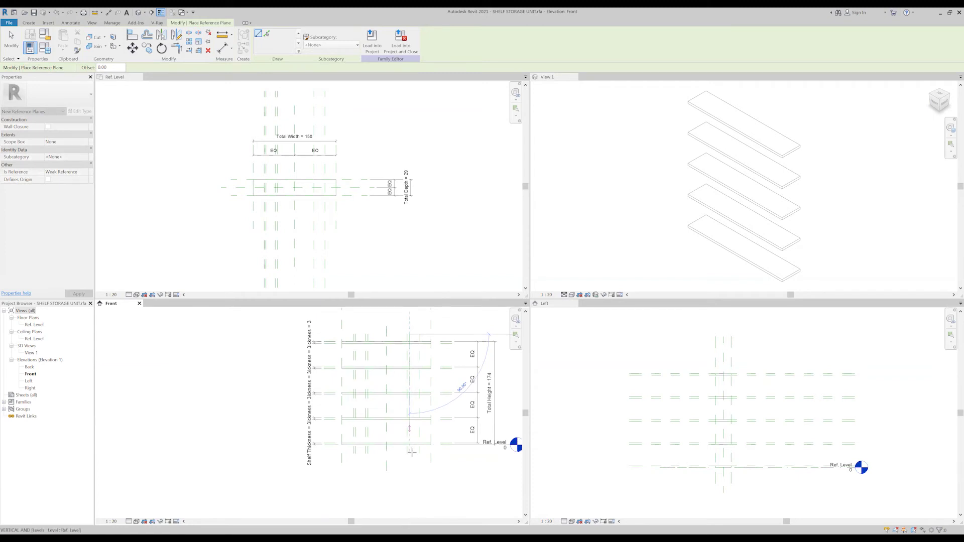
pyautogui.scroll(3, 411, 453)
pyautogui.click(409, 468)
pyautogui.scroll(-2, 410, 468)
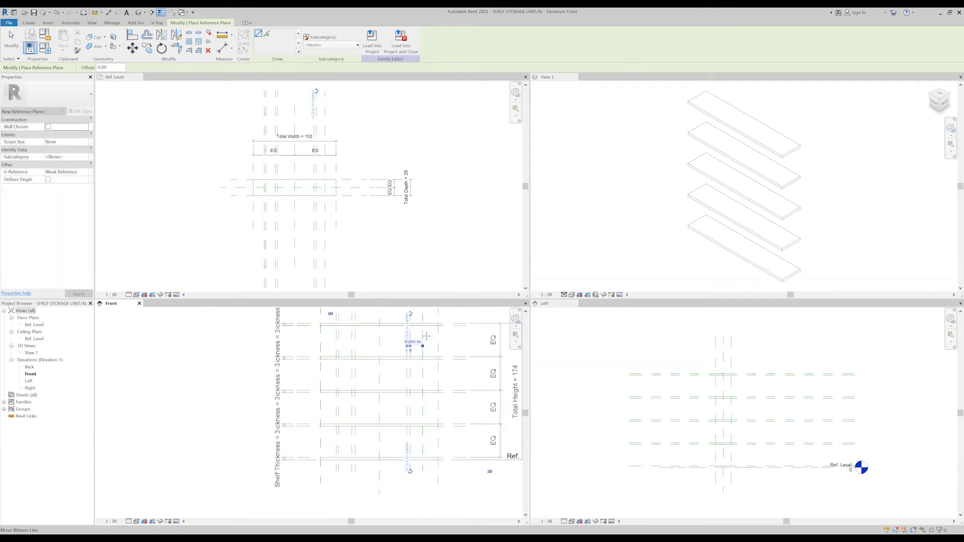
pyautogui.click(427, 313)
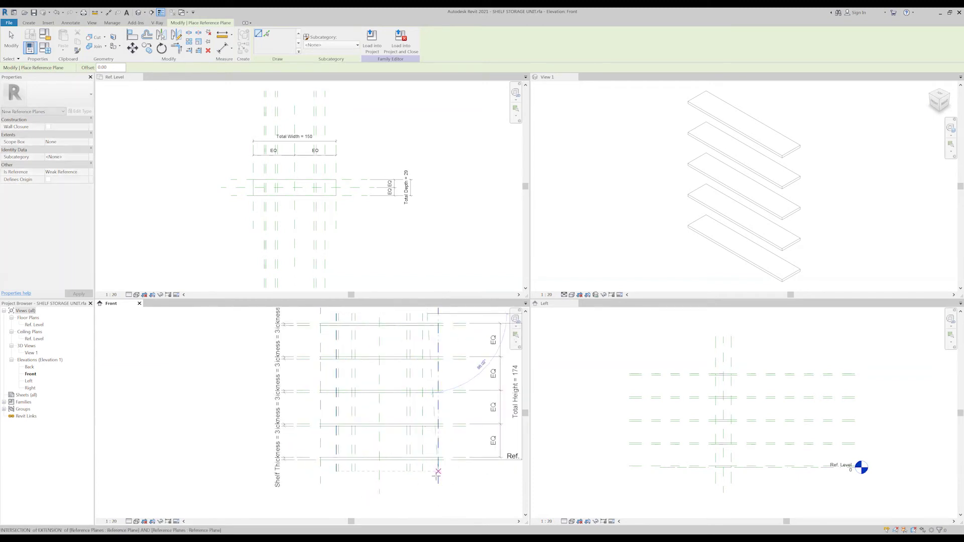
pyautogui.press('Escape')
pyautogui.press('Escape')
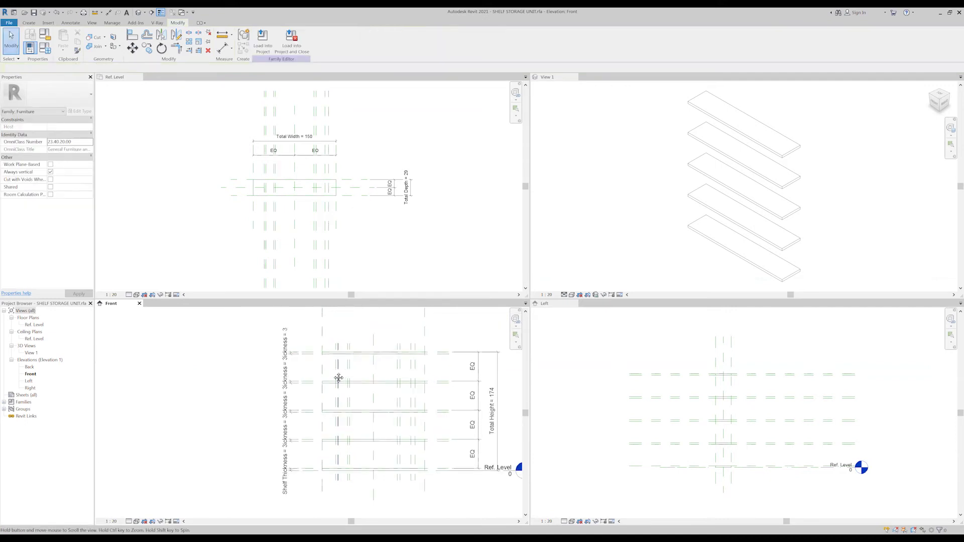
pyautogui.scroll(-1, 341, 383)
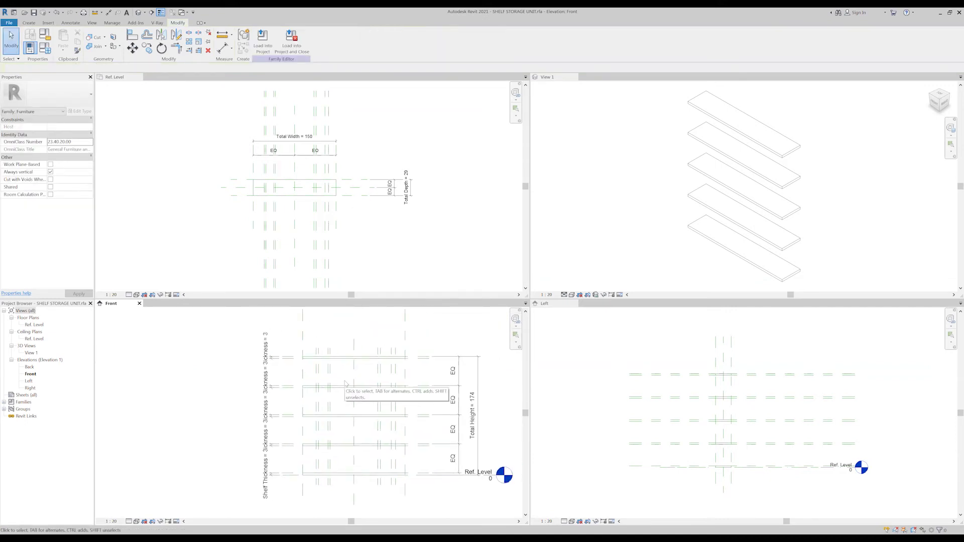
# Place aligned dimensions on the first two narrow divider-plane gaps, each reading 3.
pyautogui.press('d')
pyautogui.press('i')
pyautogui.scroll(2, 316, 367)
pyautogui.click(317, 367)
pyautogui.click(317, 331)
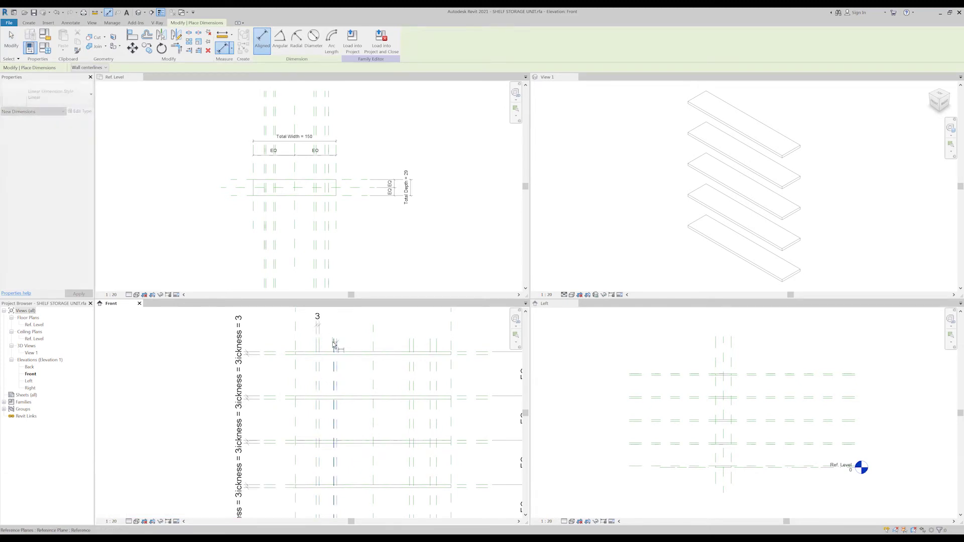
pyautogui.click(335, 330)
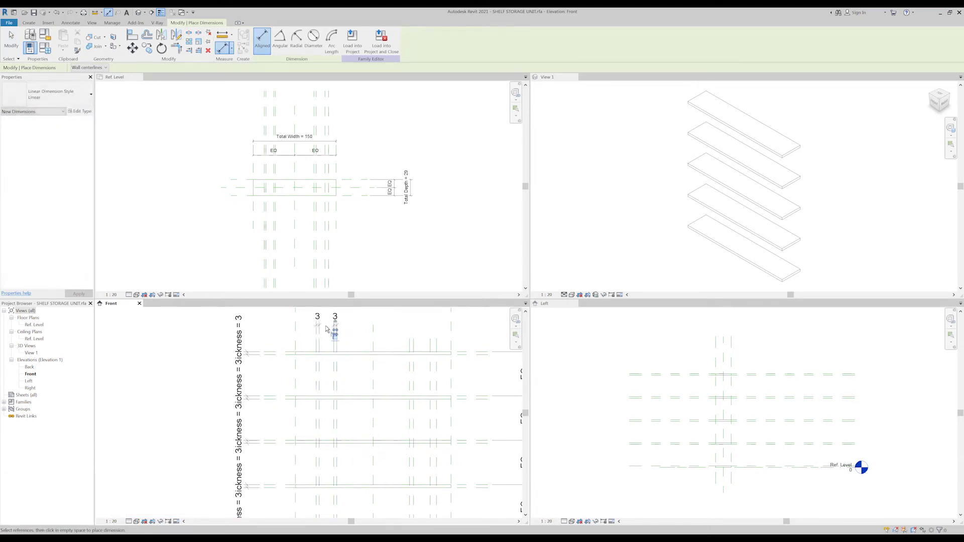
pyautogui.press('Escape')
pyautogui.click(319, 336)
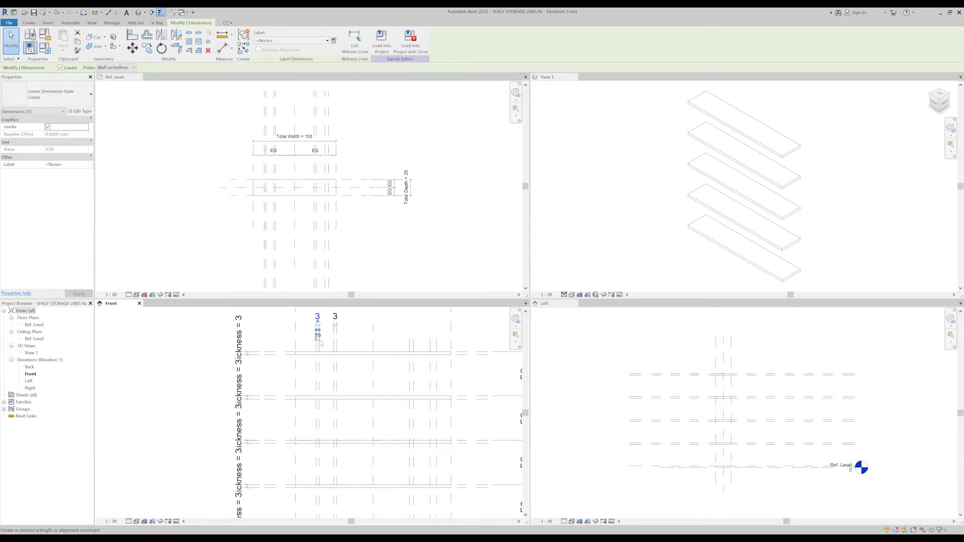
# Dimension the two right-hand narrow gaps, reading 4 and 6.
pyautogui.press('d')
pyautogui.press('i')
pyautogui.moveTo(411, 346); pyautogui.dragTo(369, 357, button='middle')
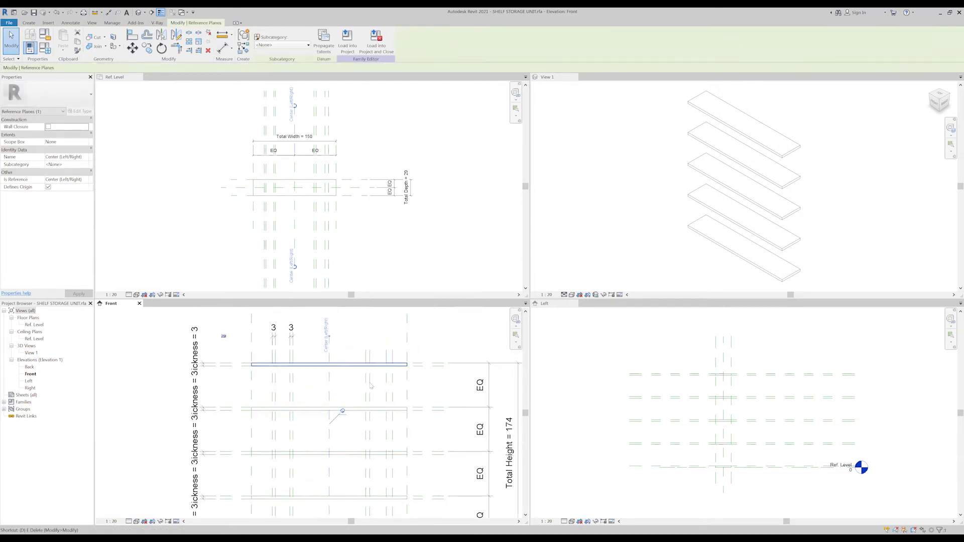
pyautogui.click(369, 358)
pyautogui.click(365, 343)
pyautogui.click(392, 358)
pyautogui.click(386, 331)
pyautogui.press('Escape')
pyautogui.press('Escape')
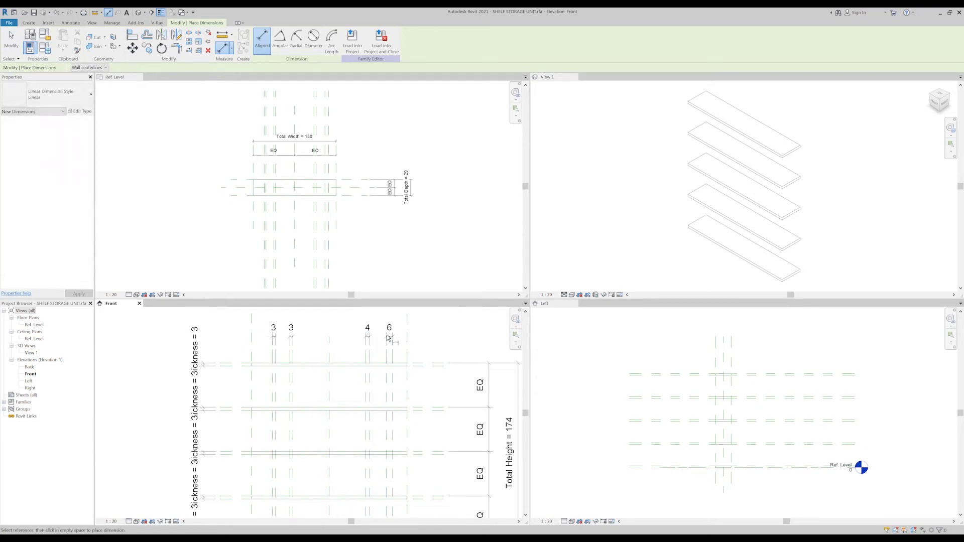
pyautogui.click(390, 349)
# Select all four gap dimensions and label them Shelf Thickness.
pyautogui.press('Escape')
pyautogui.moveTo(360, 321); pyautogui.dragTo(401, 349)
pyautogui.keyDown('ctrl'); pyautogui.click(292, 329); pyautogui.keyUp('ctrl')
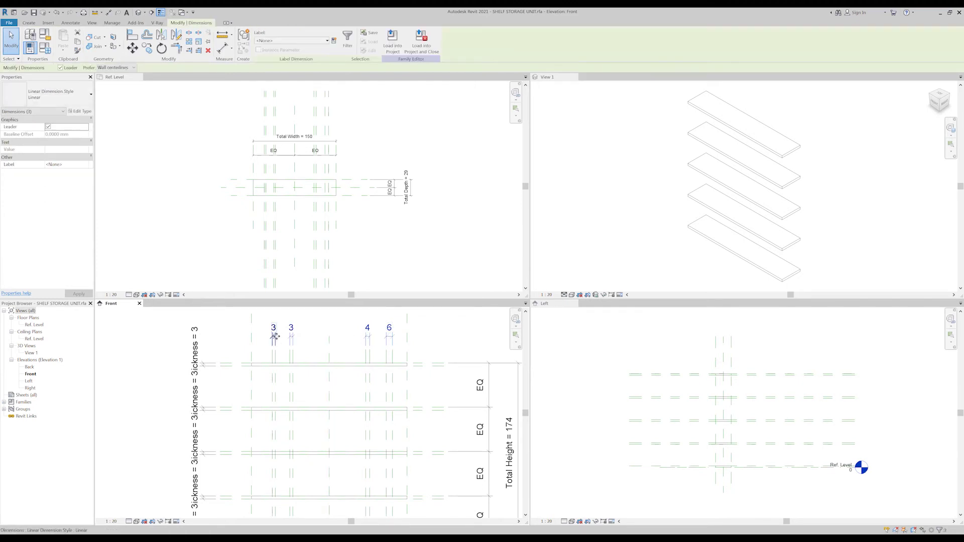
pyautogui.click(327, 41)
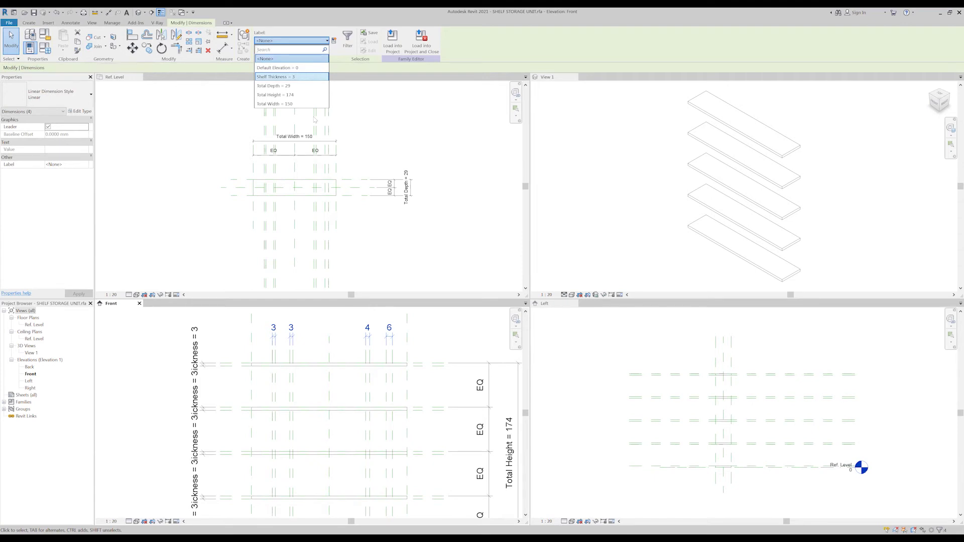
pyautogui.press('Return')
pyautogui.click(361, 368)
# Abandon an extra dimension and make the Ref. Level plan the active view.
pyautogui.scroll(-1, 361, 368)
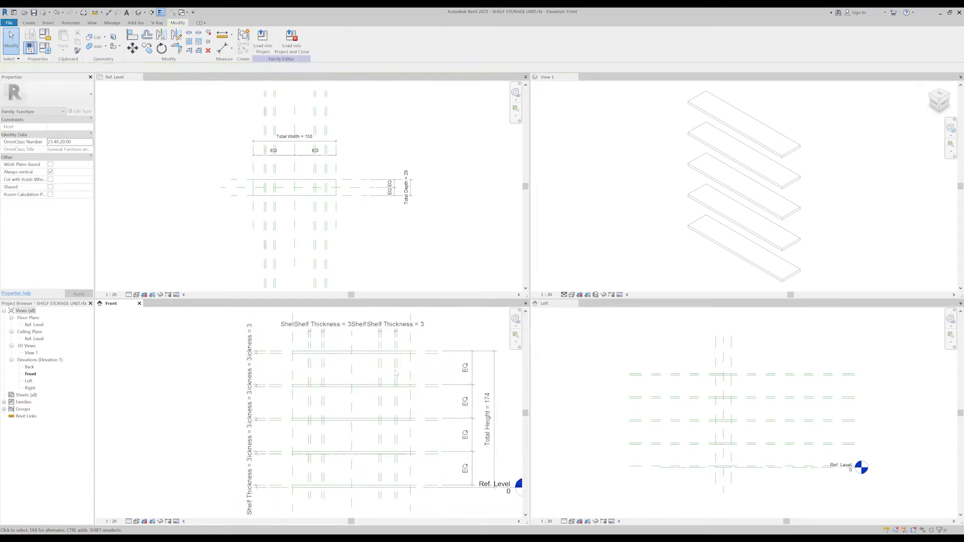
pyautogui.scroll(-1, 361, 368)
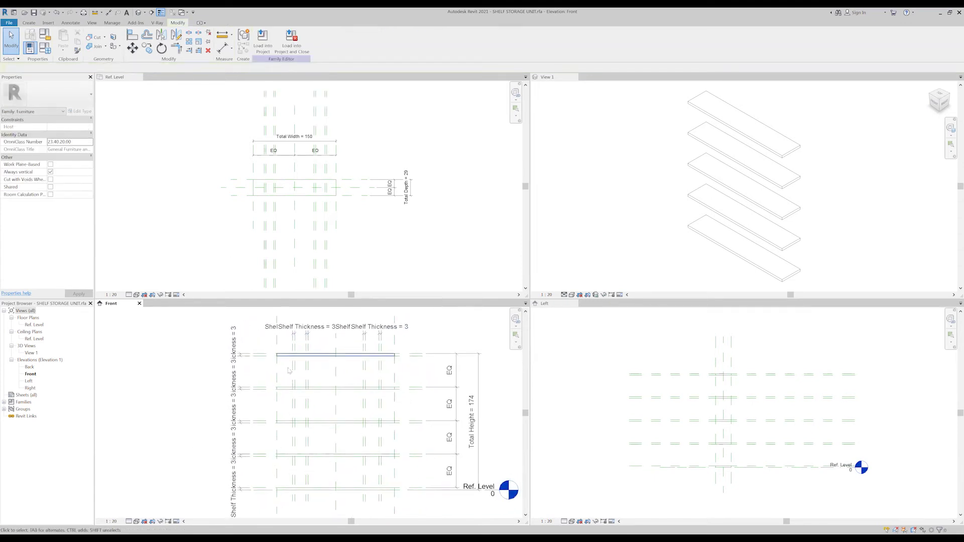
pyautogui.click(222, 48)
pyautogui.scroll(2, 309, 381)
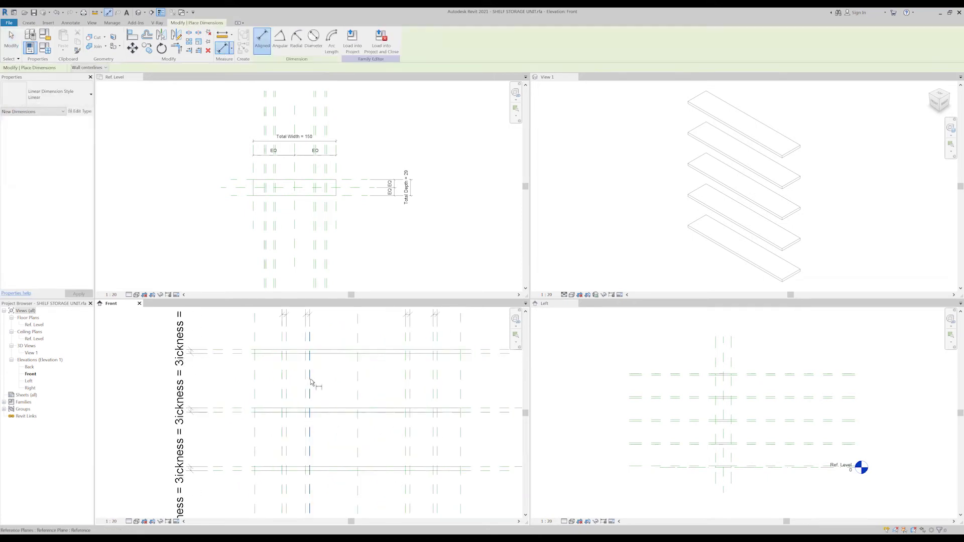
pyautogui.click(309, 381)
pyautogui.scroll(1, 376, 387)
pyautogui.press('Escape')
pyautogui.scroll(-2, 449, 388)
pyautogui.scroll(-1, 392, 379)
pyautogui.press('Escape')
pyautogui.click(410, 212)
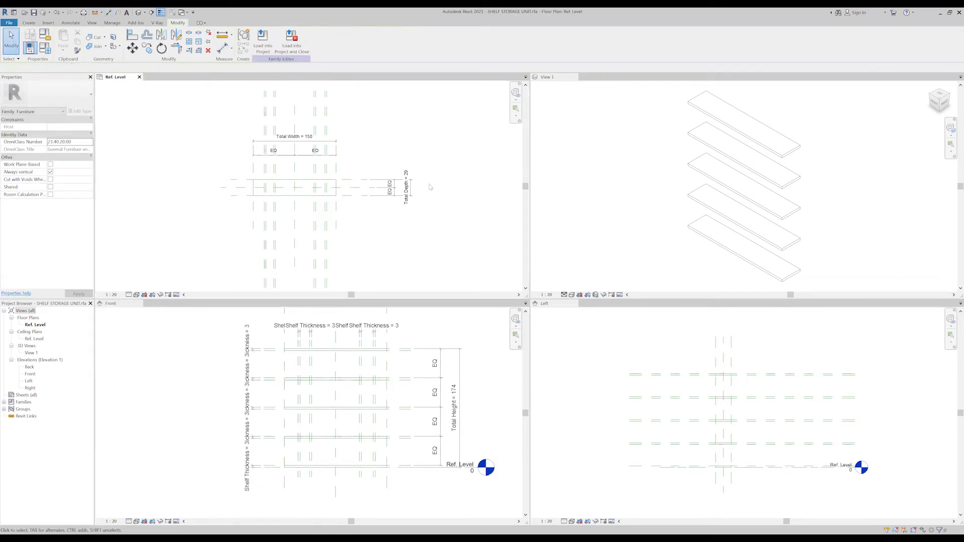
pyautogui.scroll(1, 241, 156)
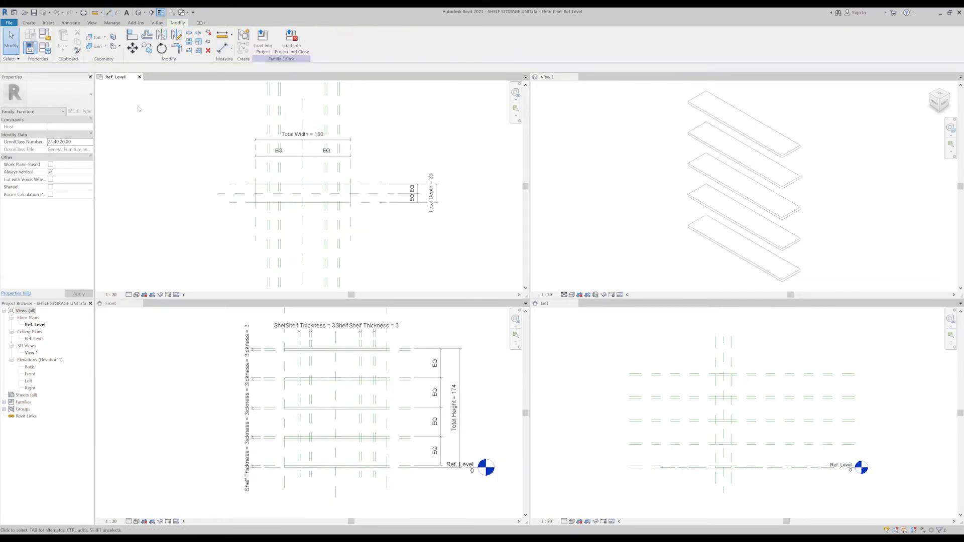
# Set base topside as the work plane for a new rectangle extrusion.
pyautogui.click(24, 24)
pyautogui.click(444, 41)
pyautogui.click(494, 275)
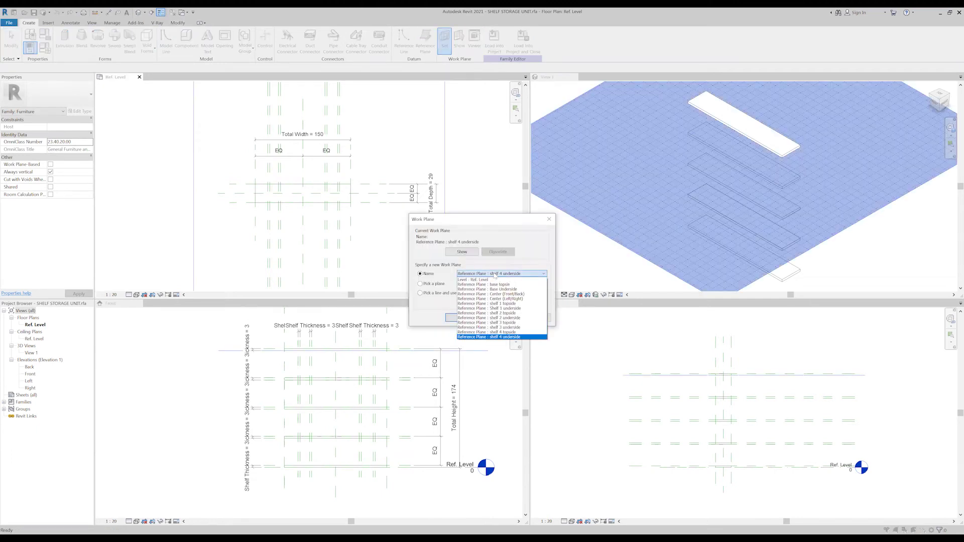
pyautogui.click(521, 285)
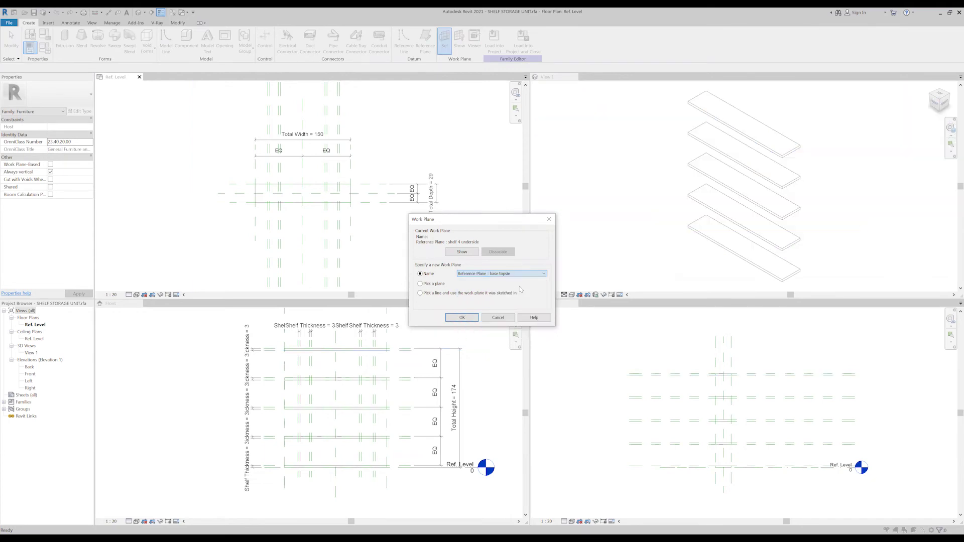
pyautogui.click(461, 318)
pyautogui.click(64, 36)
pyautogui.click(283, 33)
# Sketch two 3 by 29 divider rectangles and finish them as solid panels.
pyautogui.scroll(3, 267, 202)
pyautogui.scroll(2, 307, 205)
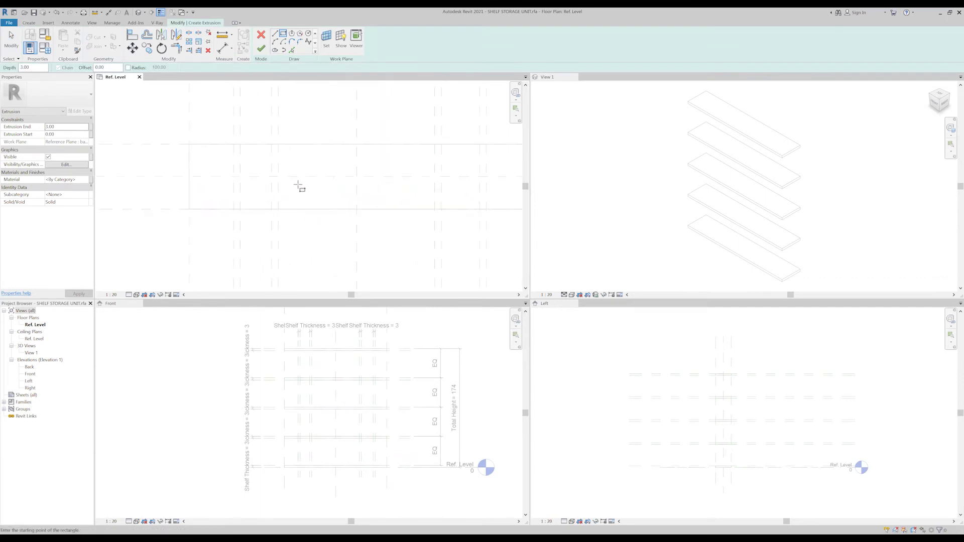
pyautogui.click(281, 150)
pyautogui.click(275, 207)
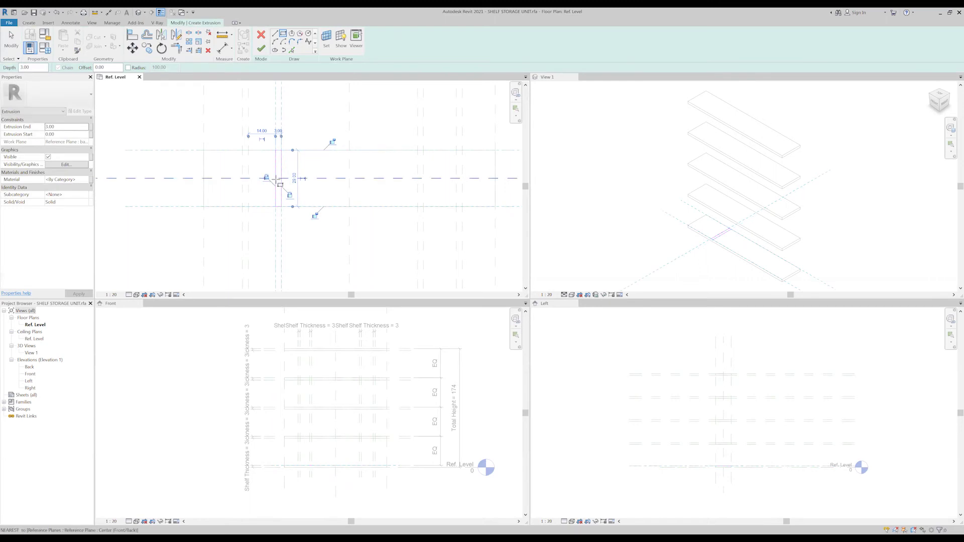
pyautogui.moveTo(288, 242); pyautogui.dragTo(202, 252, button='middle')
pyautogui.click(377, 159)
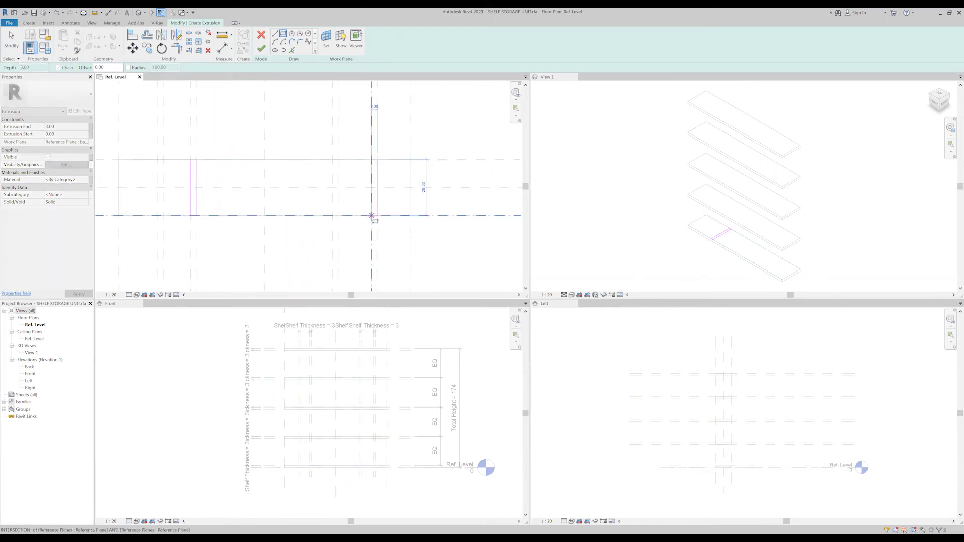
pyautogui.click(372, 216)
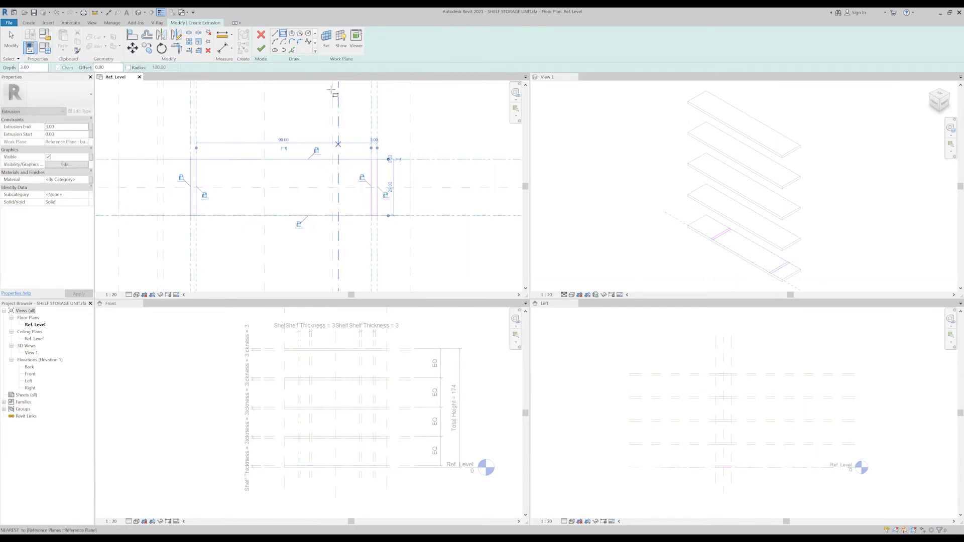
pyautogui.click(261, 49)
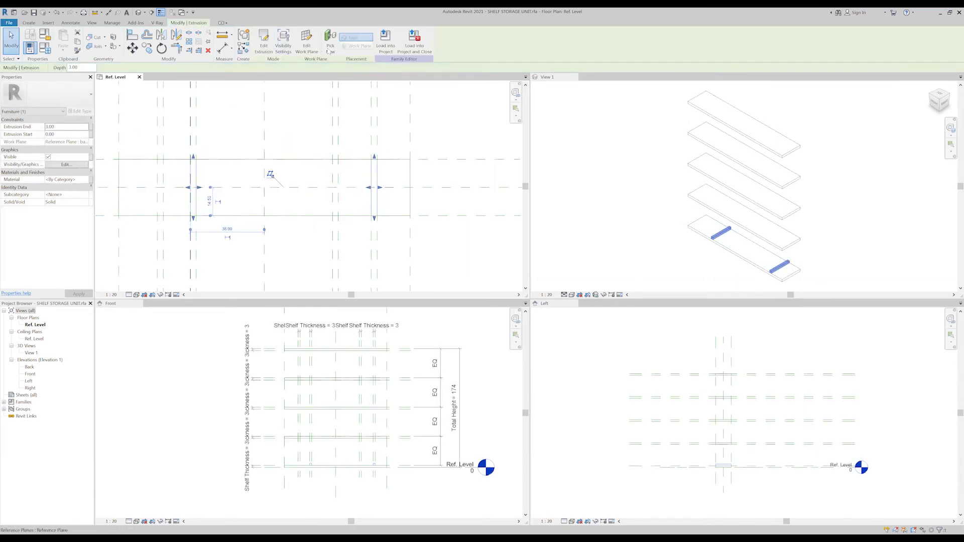
# Raise the divider panels' top up to the first shelf in the Front elevation.
pyautogui.scroll(5, 309, 186)
pyautogui.scroll(5, 309, 412)
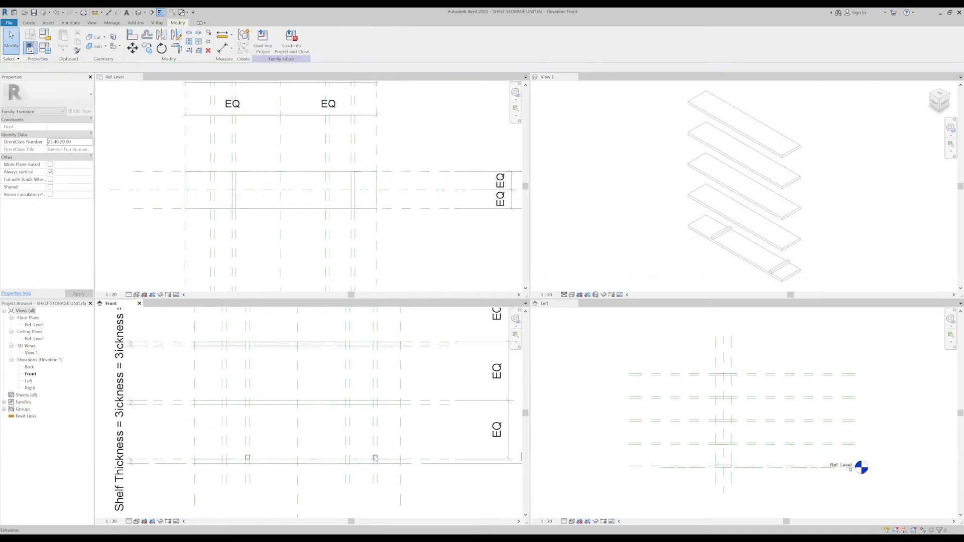
pyautogui.click(274, 434)
pyautogui.moveTo(312, 452); pyautogui.dragTo(310, 399)
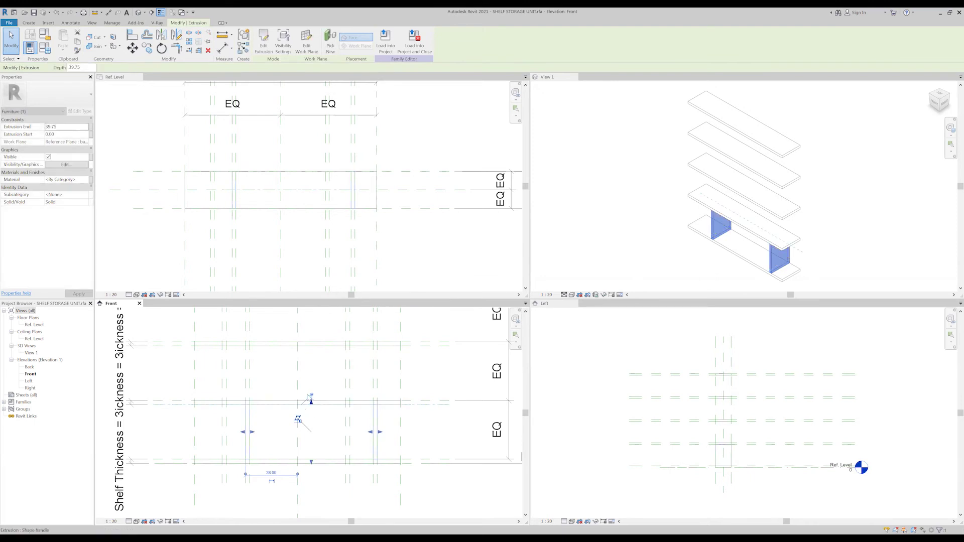
pyautogui.click(384, 246)
pyautogui.click(418, 232)
pyautogui.scroll(-2, 419, 232)
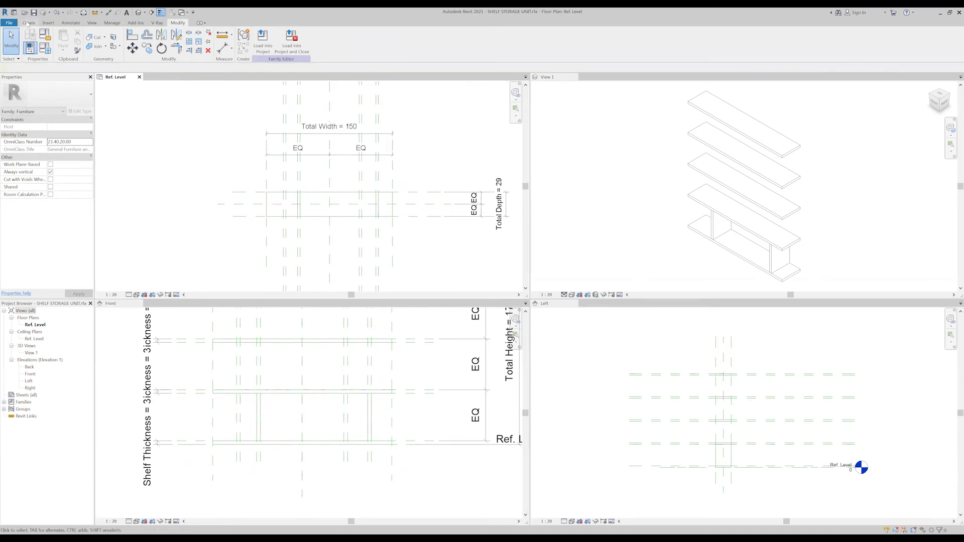
pyautogui.click(28, 22)
pyautogui.click(445, 39)
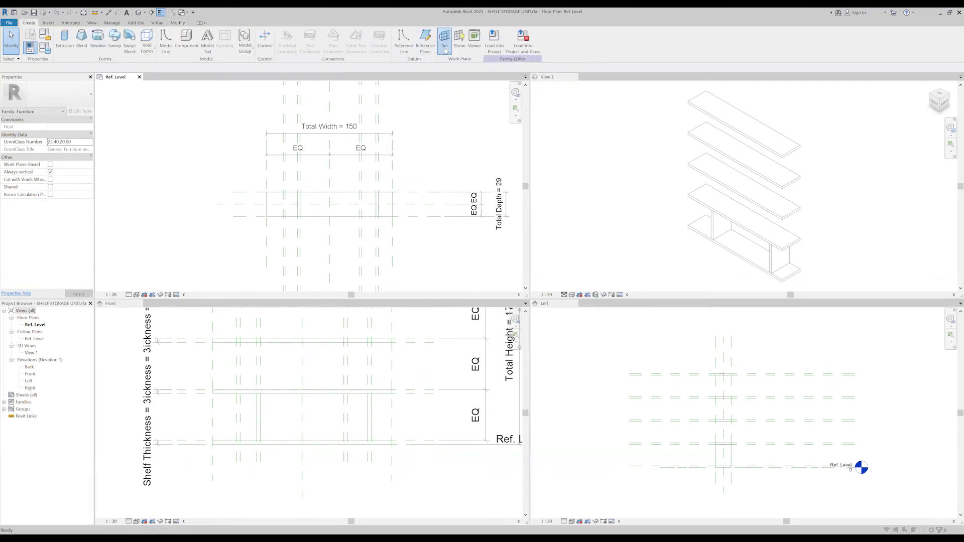
# Set the work plane to the first shelf's top side.
pyautogui.click(515, 278)
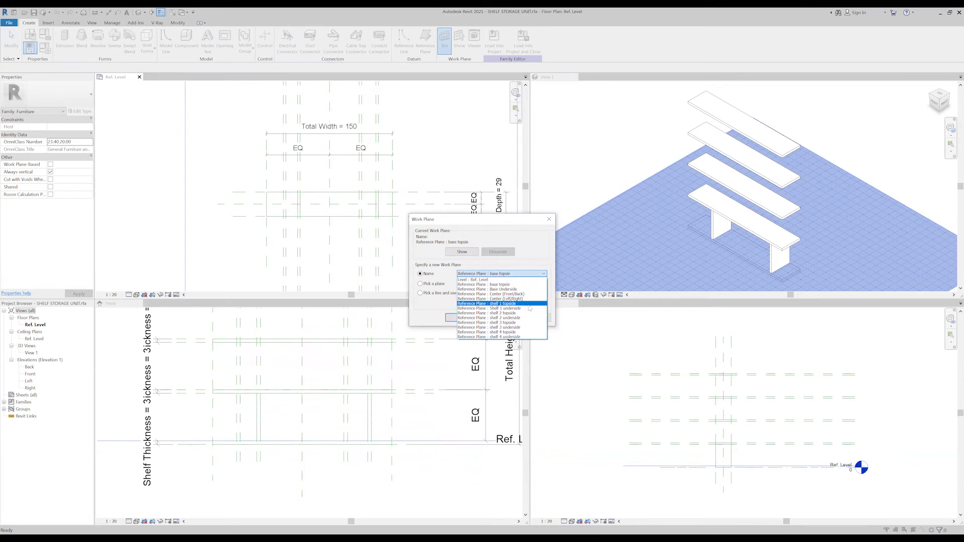
pyautogui.click(497, 305)
pyautogui.click(458, 317)
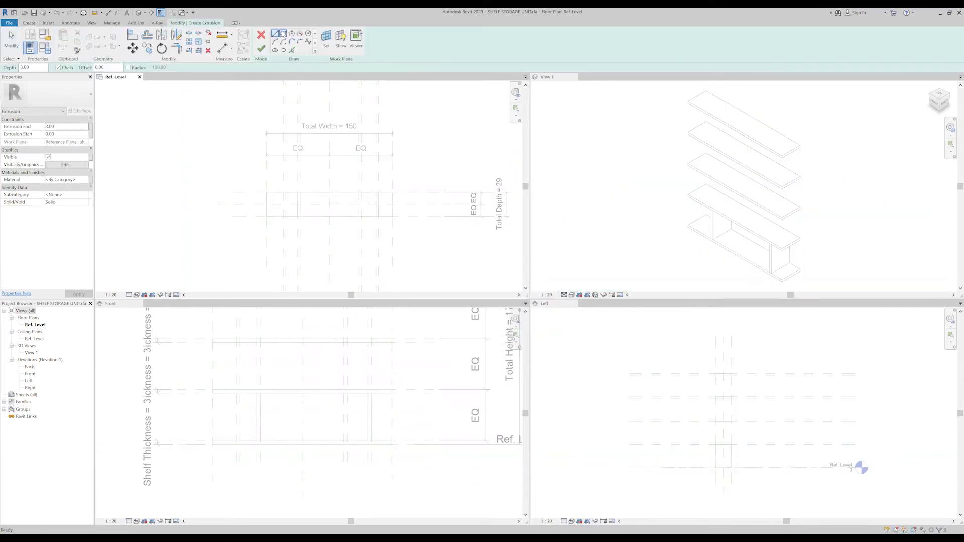
pyautogui.scroll(3, 362, 201)
# Sketch two divider panel rectangles on shelf 1 and finish the extrusion.
pyautogui.click(361, 217)
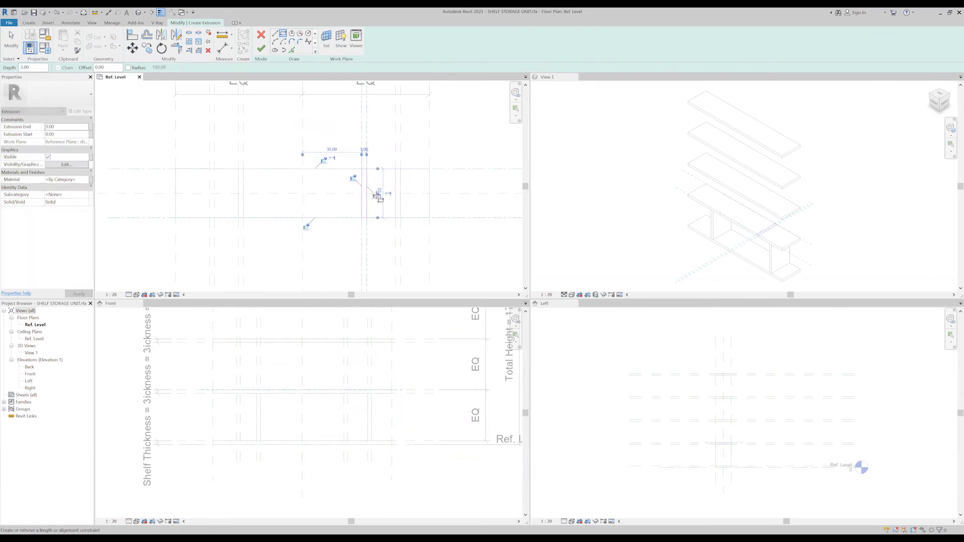
pyautogui.click(210, 169)
pyautogui.click(215, 217)
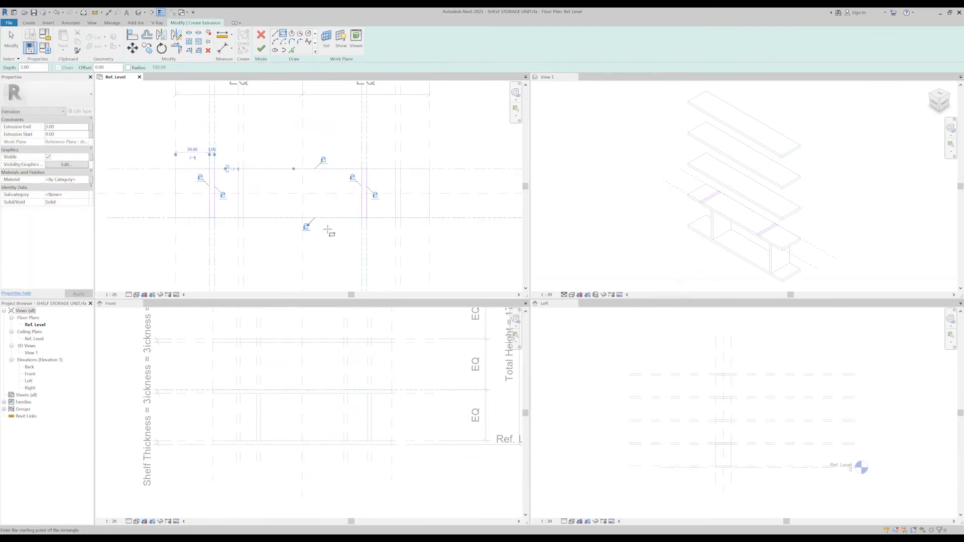
pyautogui.click(260, 49)
# Check the new panels in the front elevation, then clear the selection.
pyautogui.click(265, 382)
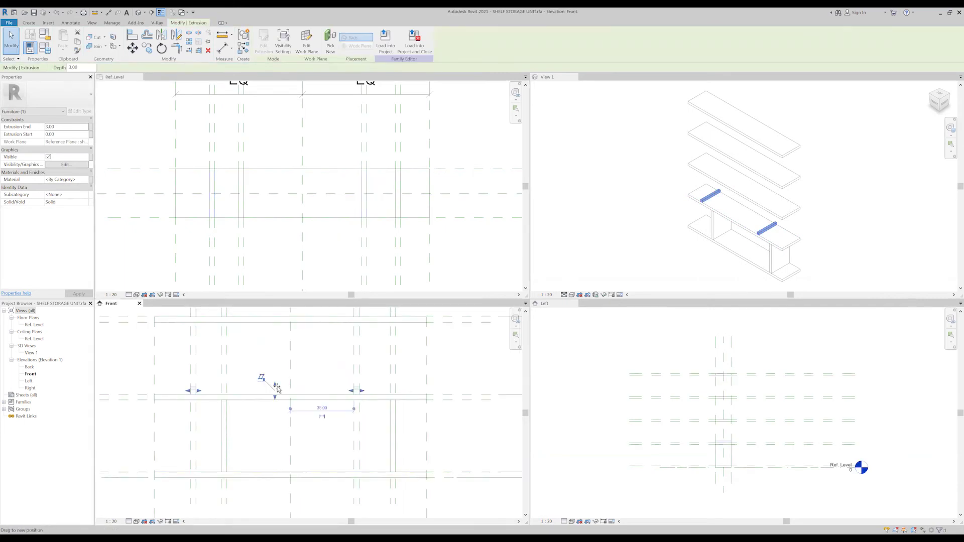
pyautogui.click(301, 352)
pyautogui.click(223, 437)
pyautogui.press('Escape')
pyautogui.scroll(-3, 360, 384)
pyautogui.scroll(2, 336, 339)
pyautogui.click(543, 274)
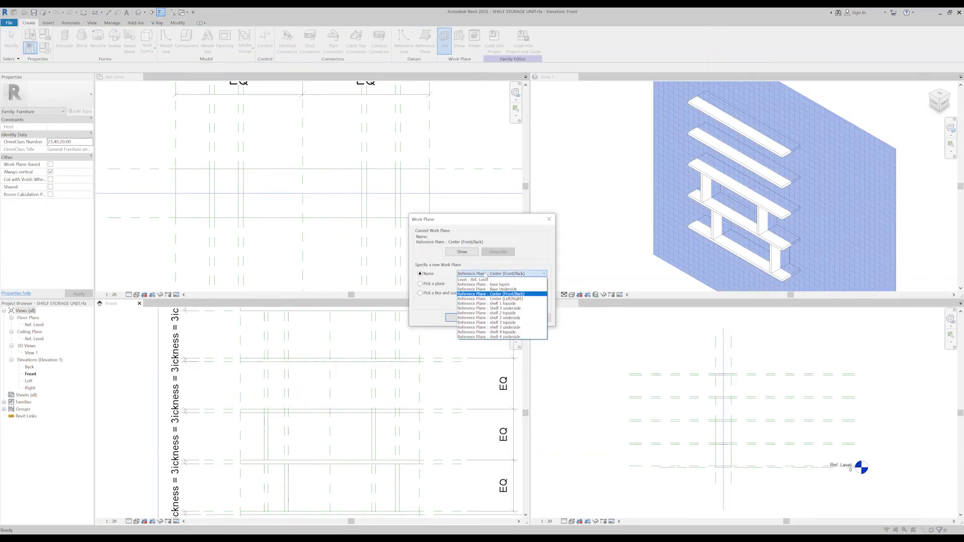
# Set shelf 2's top side as the work plane, sketching in the Ref. Level plan.
pyautogui.click(470, 319)
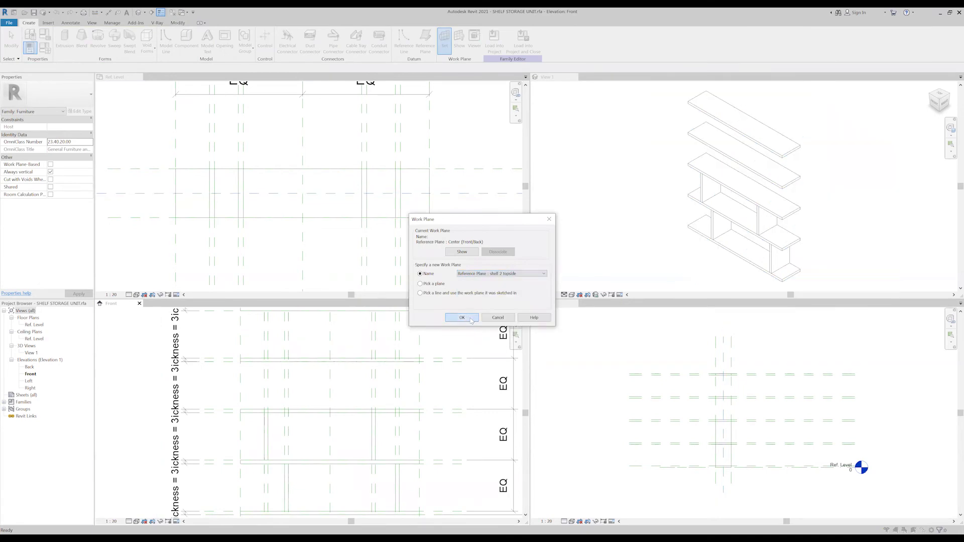
pyautogui.click(462, 318)
pyautogui.click(485, 347)
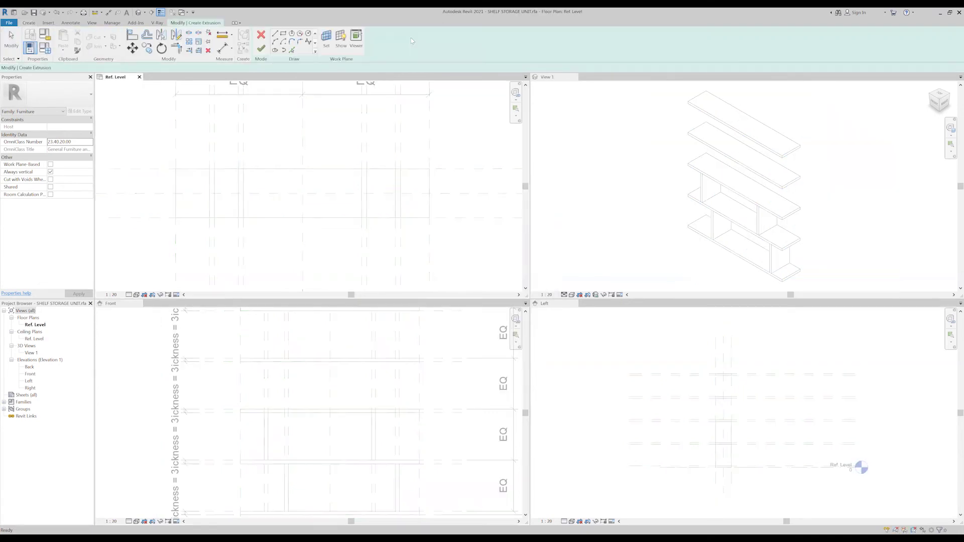
# Sketch two divider panel rectangles on shelf 2 and finish the extrusion.
pyautogui.click(396, 161)
pyautogui.click(401, 217)
pyautogui.press('Escape')
pyautogui.press('Escape')
pyautogui.scroll(2, 236, 178)
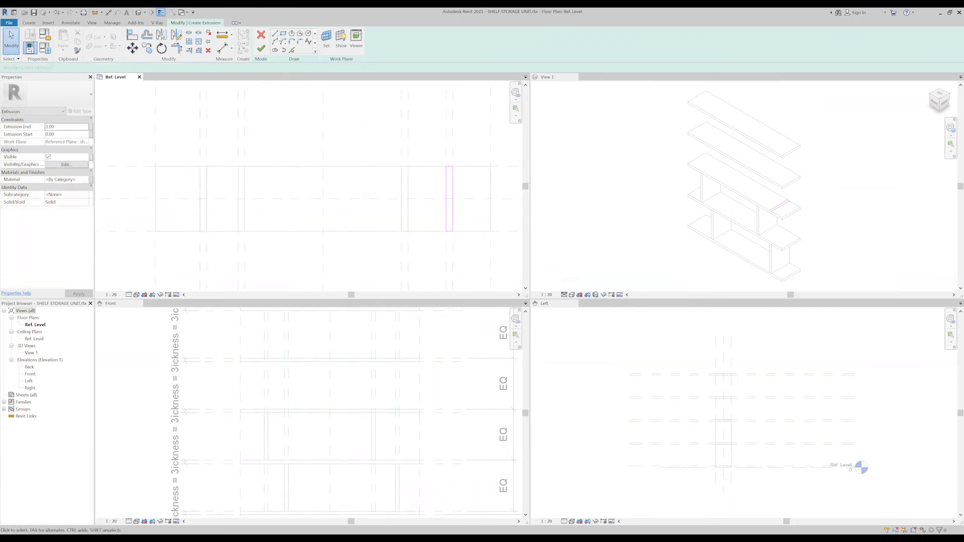
pyautogui.click(244, 166)
pyautogui.click(239, 231)
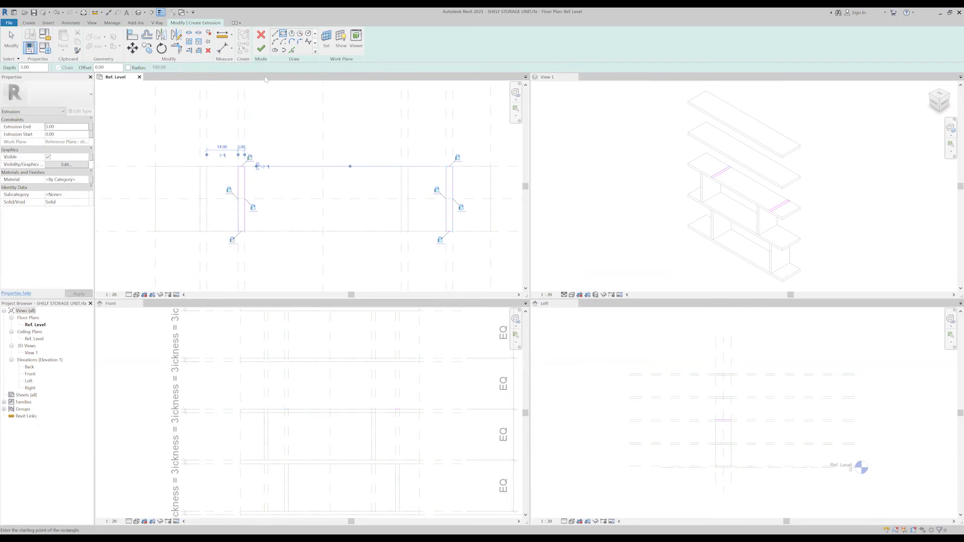
pyautogui.click(261, 48)
# Review the new panels in the front elevation, then clear the selection.
pyautogui.click(330, 395)
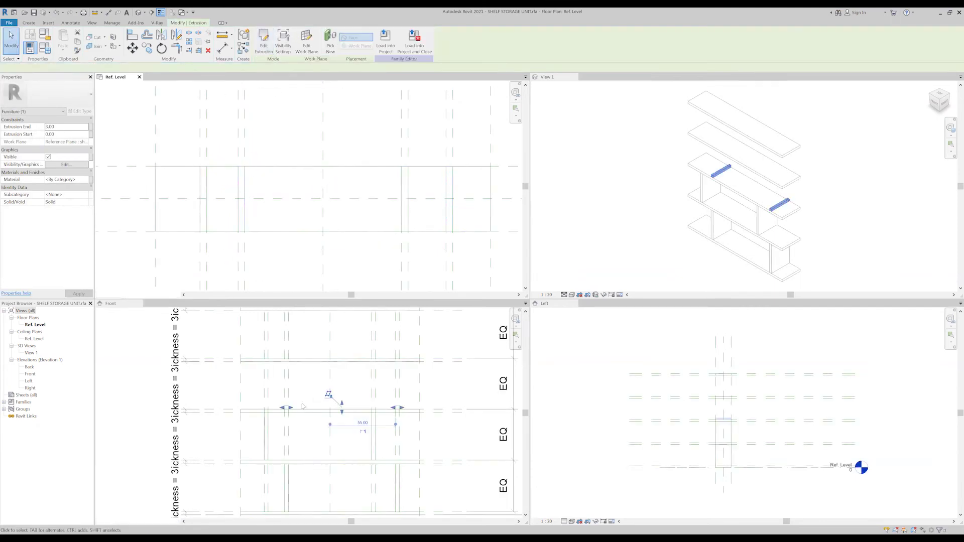
pyautogui.click(330, 397)
pyautogui.click(287, 274)
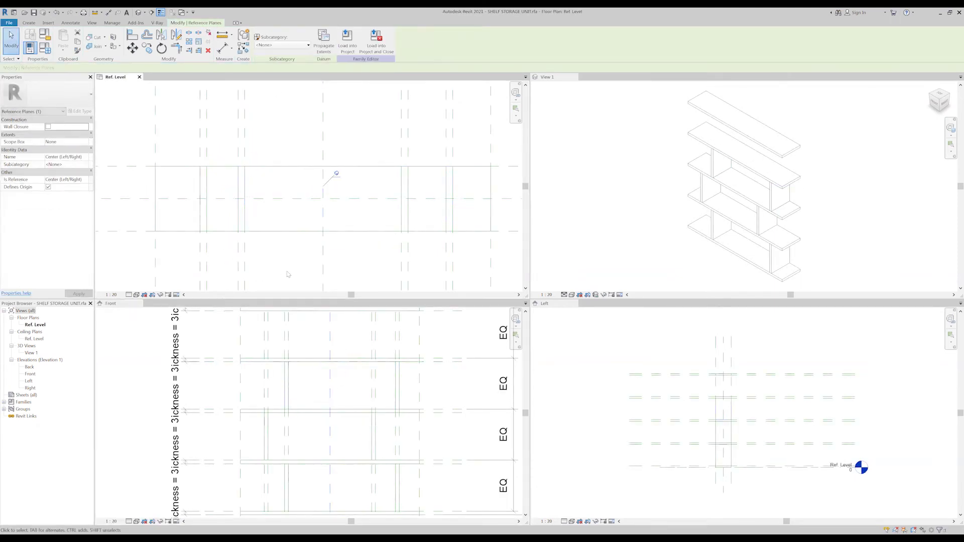
pyautogui.click(29, 22)
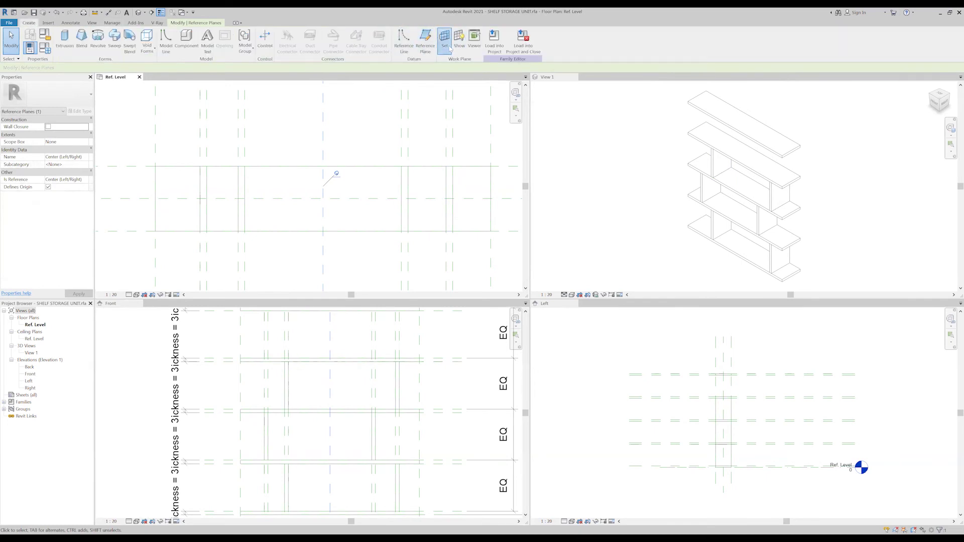
# Set the work plane to shelf 3's top side.
pyautogui.click(445, 39)
pyautogui.click(499, 274)
pyautogui.click(487, 323)
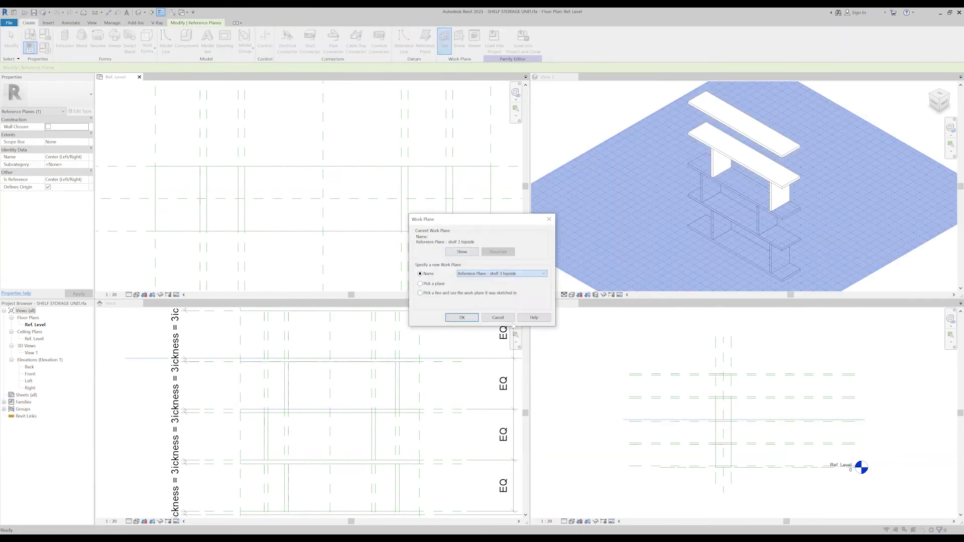
pyautogui.click(459, 318)
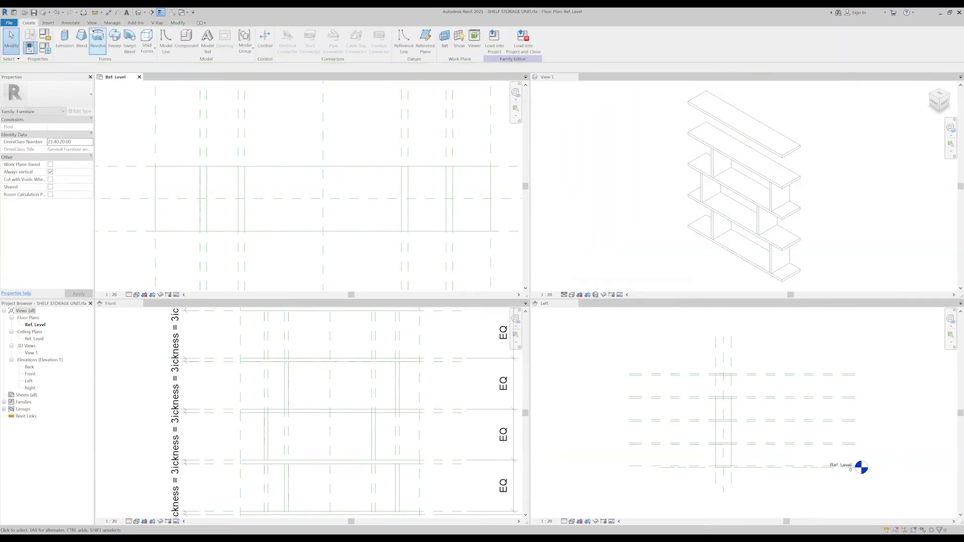
# Extrude two divider panel rectangles on shelf 3 and orbit the 3D view to check them.
pyautogui.click(64, 39)
pyautogui.click(408, 166)
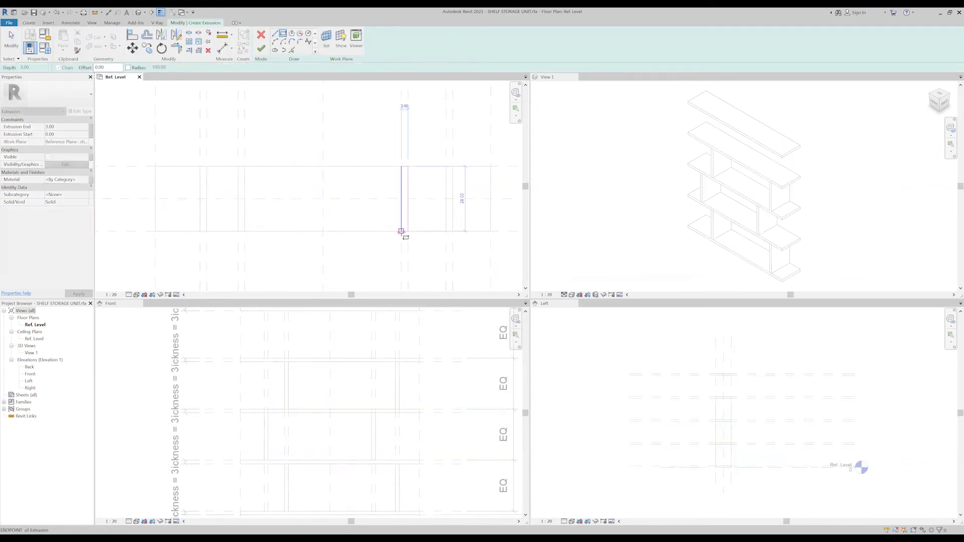
pyautogui.click(401, 231)
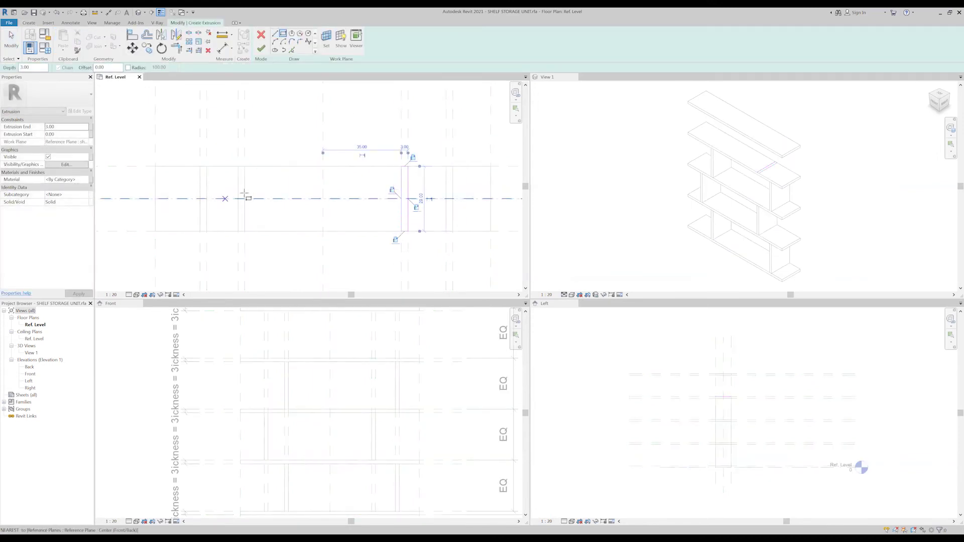
pyautogui.click(207, 166)
pyautogui.click(200, 231)
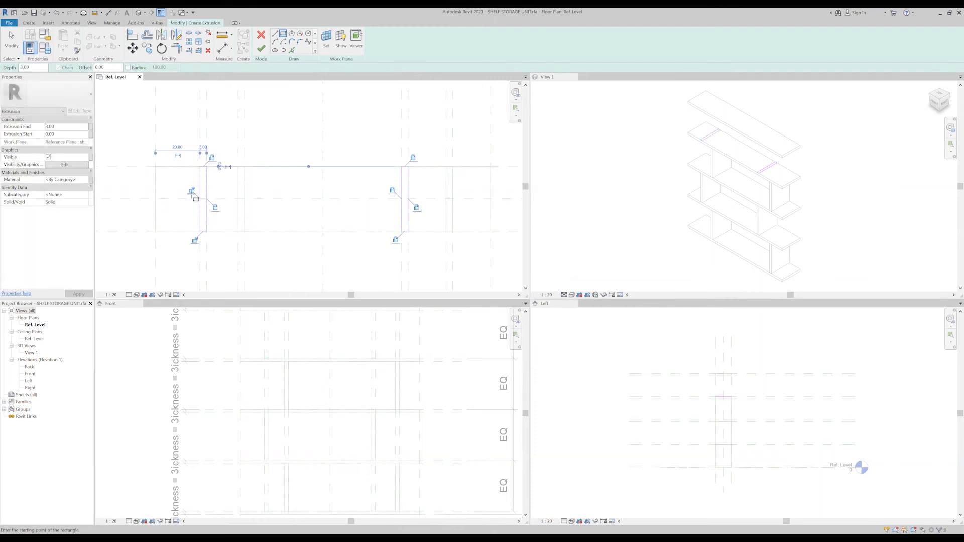
pyautogui.click(259, 49)
pyautogui.click(308, 340)
pyautogui.moveTo(637, 220)
pyautogui.keyDown('shift'); pyautogui.mouseDown(button='middle')
pyautogui.moveTo(659, 215)
pyautogui.moveTo(652, 209)
pyautogui.mouseUp(button='middle'); pyautogui.keyUp('shift')
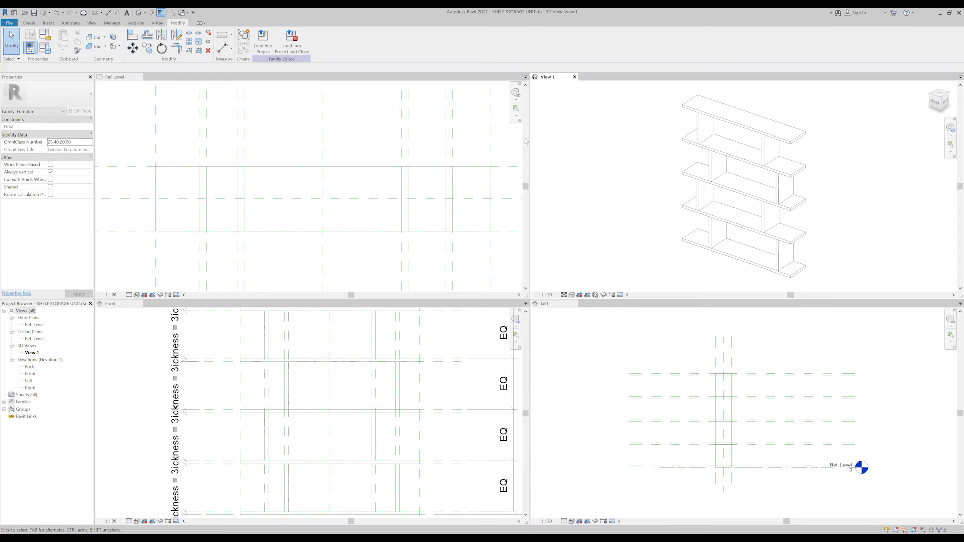
# In the Ref. Level plan, draw two parallel horizontal reference planes spanning the full width of the unit.
pyautogui.click(317, 180)
pyautogui.click(28, 23)
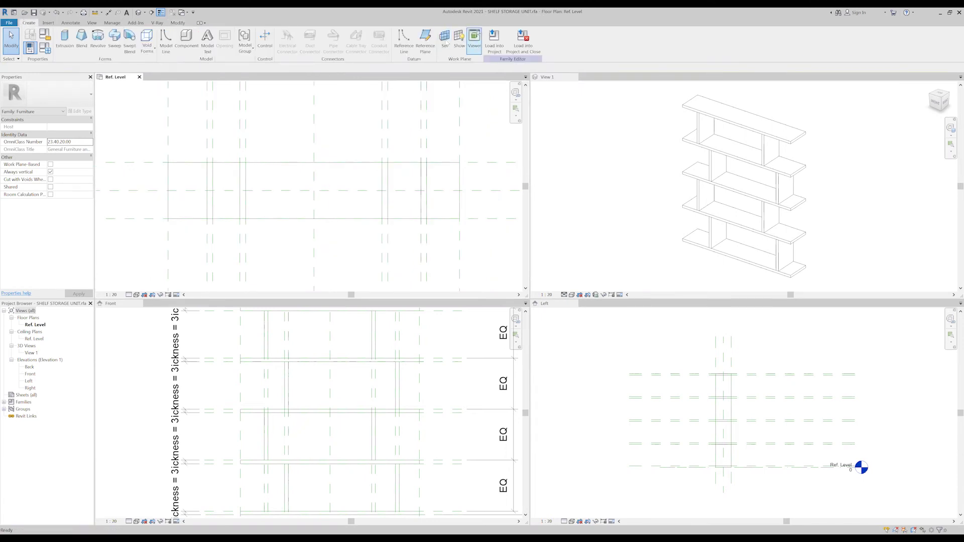
pyautogui.click(424, 39)
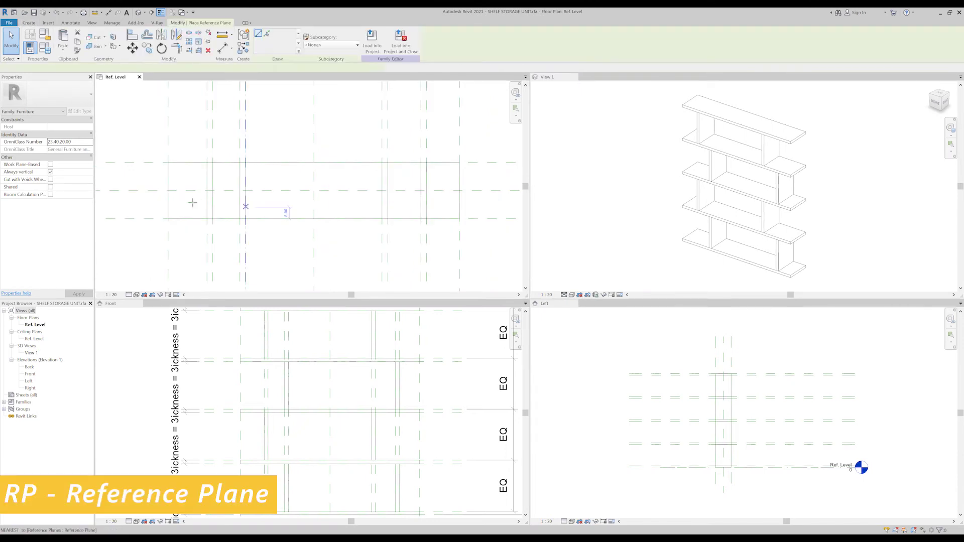
pyautogui.click(157, 183)
pyautogui.click(473, 183)
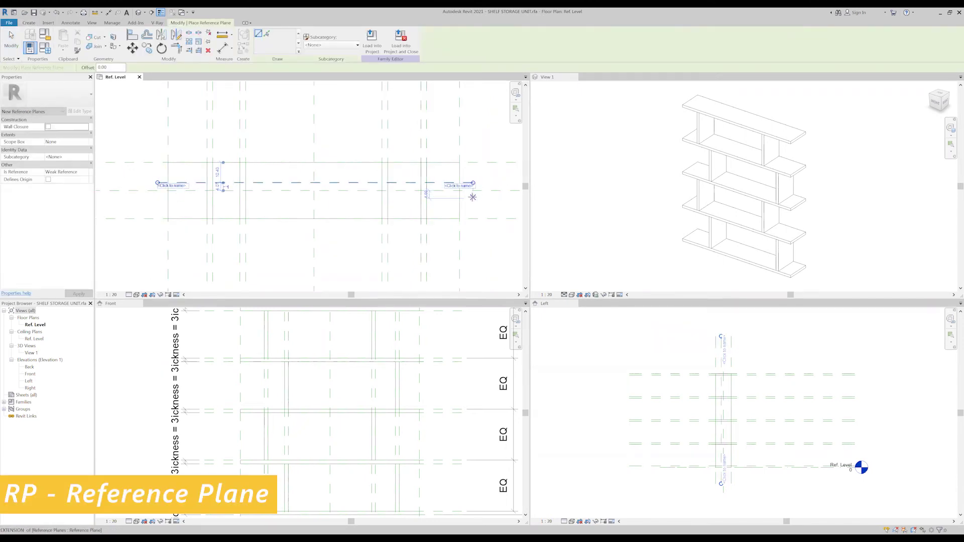
pyautogui.click(156, 199)
pyautogui.click(471, 199)
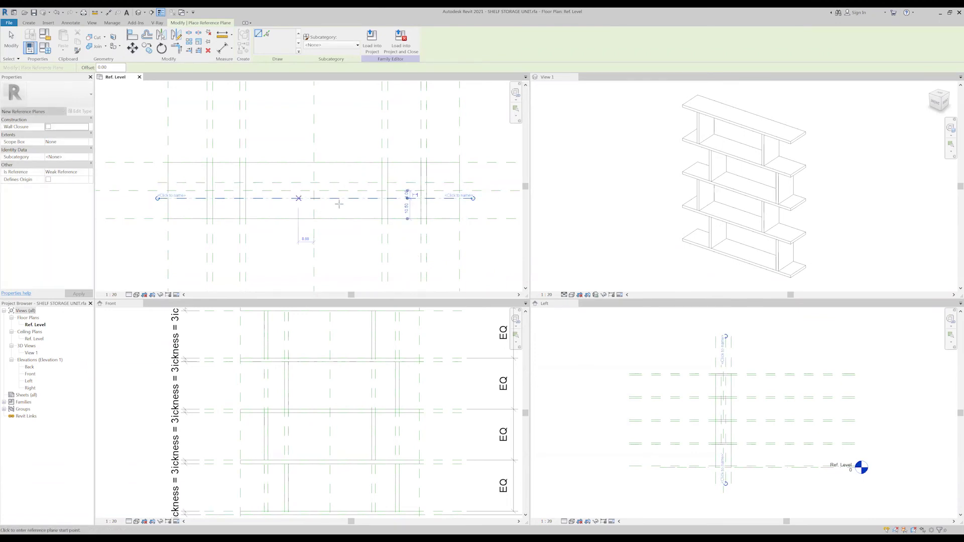
pyautogui.press('Escape')
pyautogui.press('Escape')
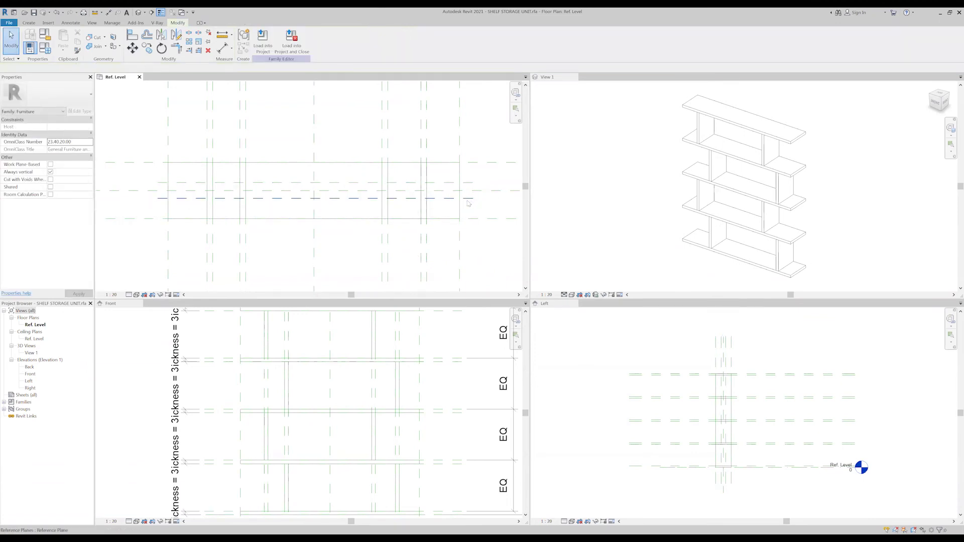
pyautogui.click(466, 198)
pyautogui.click(10, 33)
# Add an aligned 44 dimension across the new reference planes and set it to EQ.
pyautogui.press('d')
pyautogui.press('i')
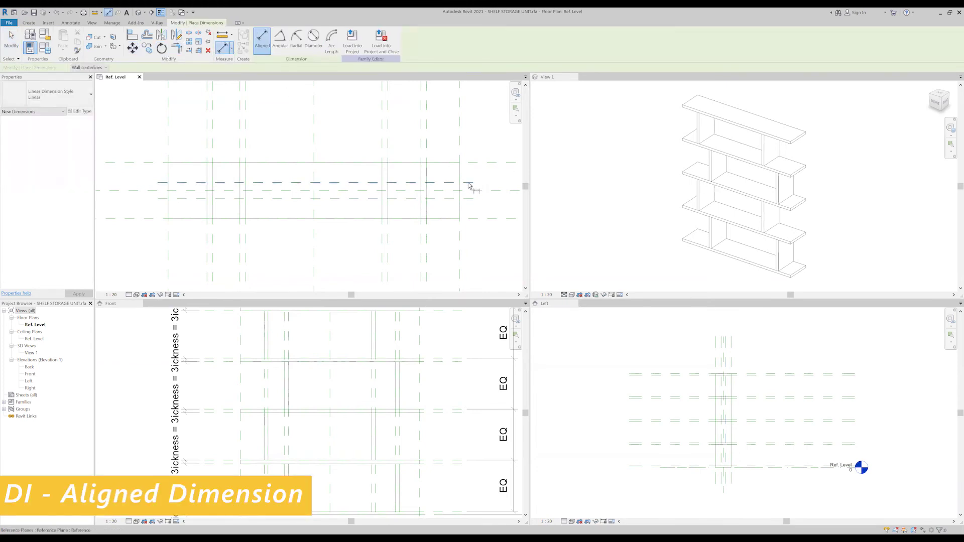
pyautogui.click(470, 185)
pyautogui.click(469, 199)
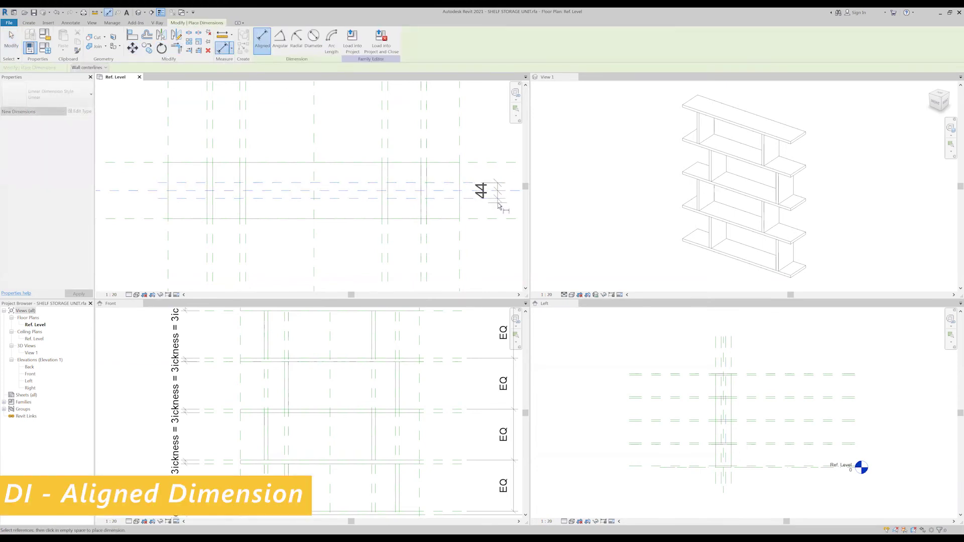
pyautogui.click(500, 196)
pyautogui.scroll(-2, 510, 200)
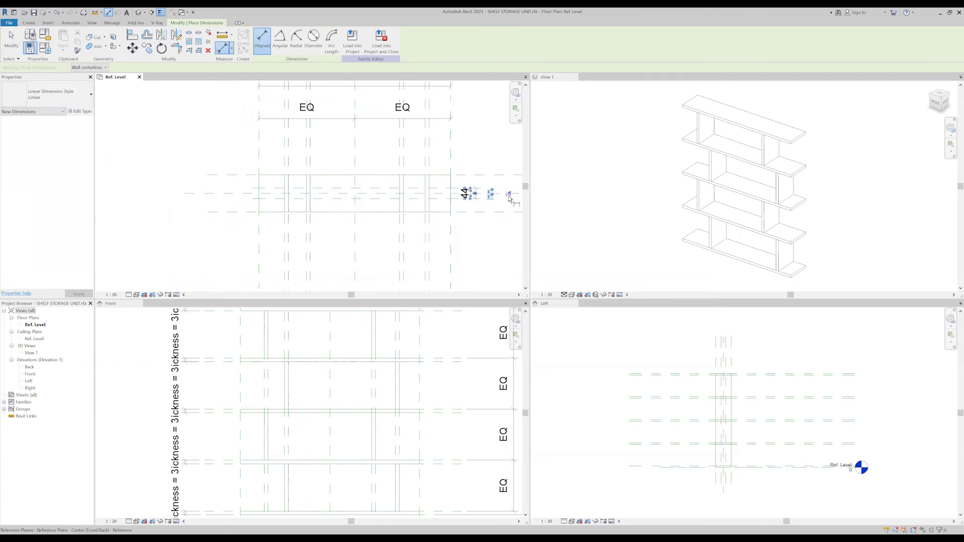
pyautogui.click(509, 194)
pyautogui.moveTo(509, 197); pyautogui.dragTo(393, 216, button='middle')
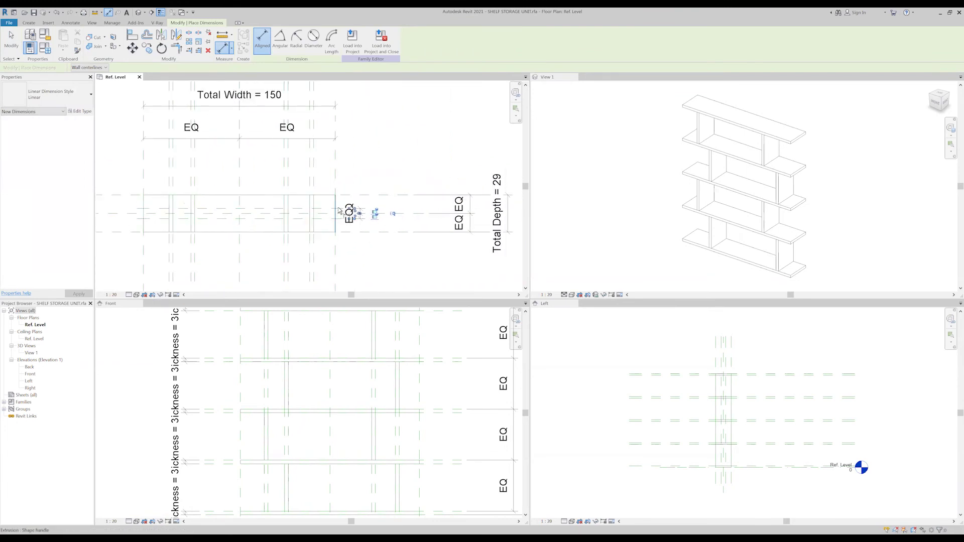
# Dimension the 8 gap between the two new planes and make its segments equal.
pyautogui.click(341, 209)
pyautogui.click(357, 223)
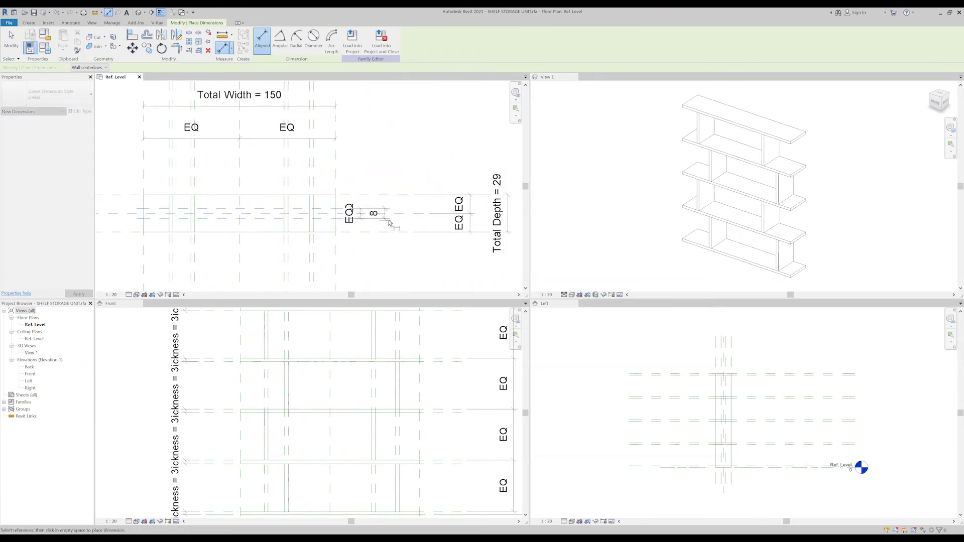
pyautogui.press('Escape')
pyautogui.press('Escape')
pyautogui.scroll(2, 366, 219)
pyautogui.scroll(1, 365, 219)
pyautogui.click(366, 220)
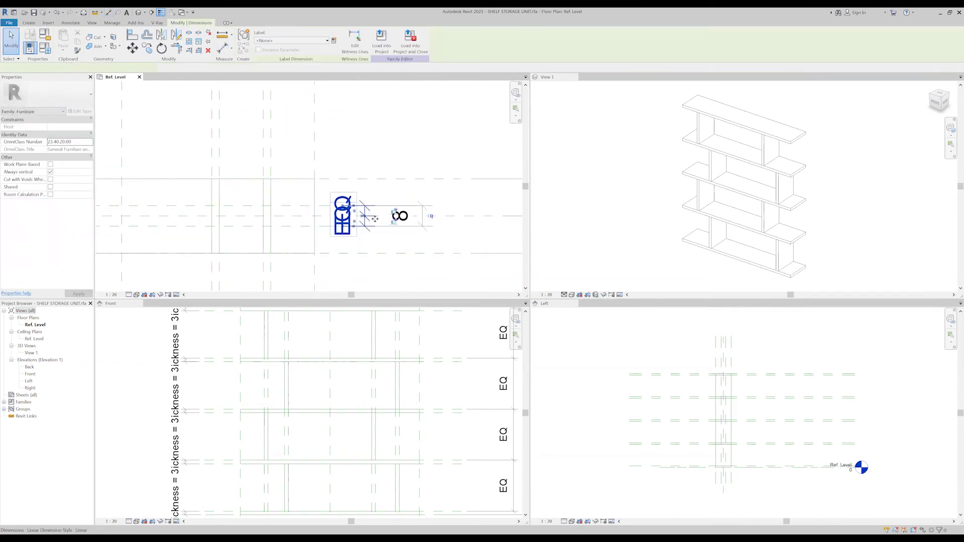
pyautogui.click(414, 244)
pyautogui.scroll(-1, 414, 244)
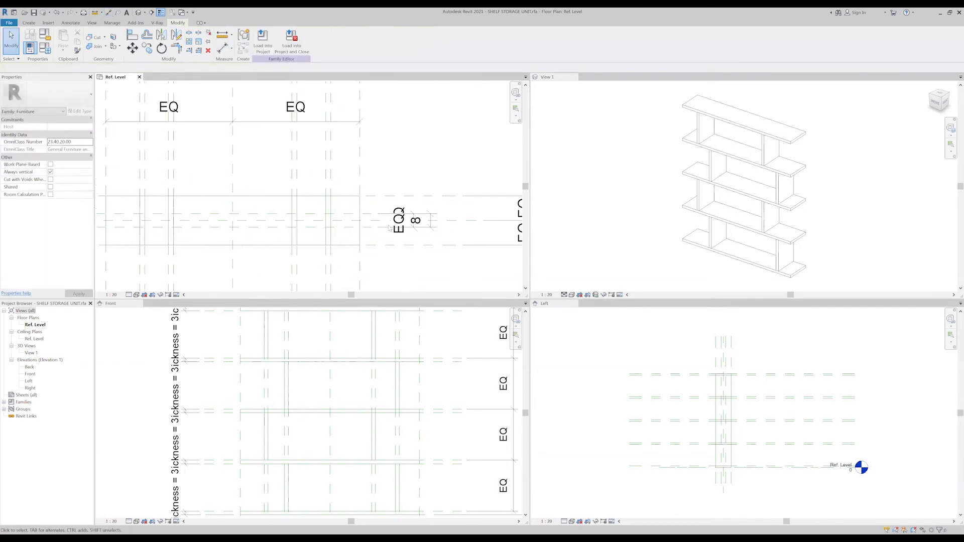
# Label the 8 dimension with the Shelf Thickness parameter, changing it to 3.
pyautogui.click(455, 223)
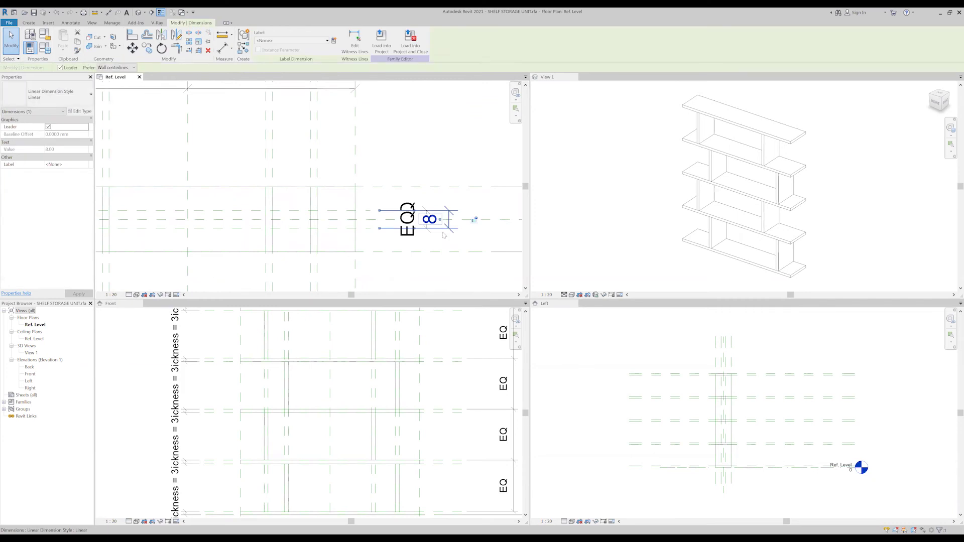
pyautogui.click(321, 41)
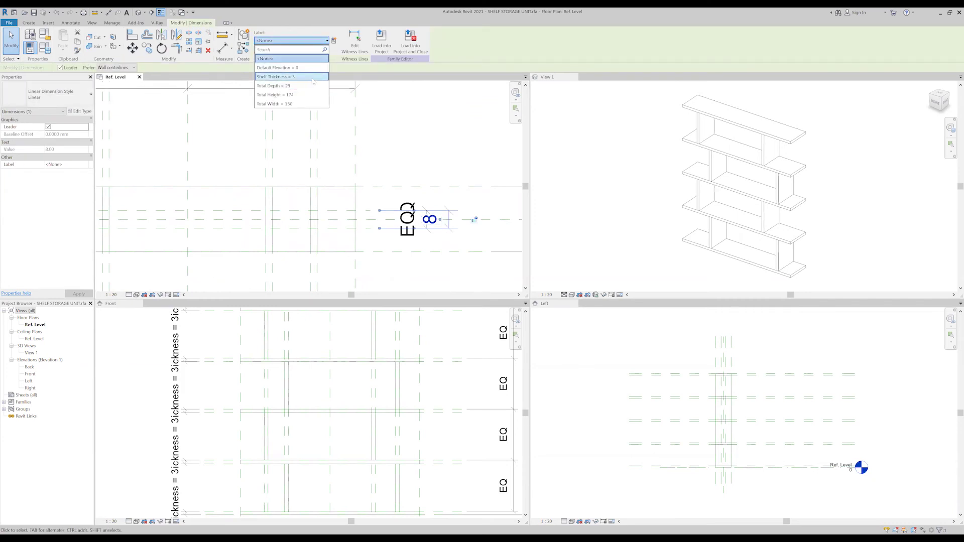
pyautogui.click(276, 77)
pyautogui.press('Escape')
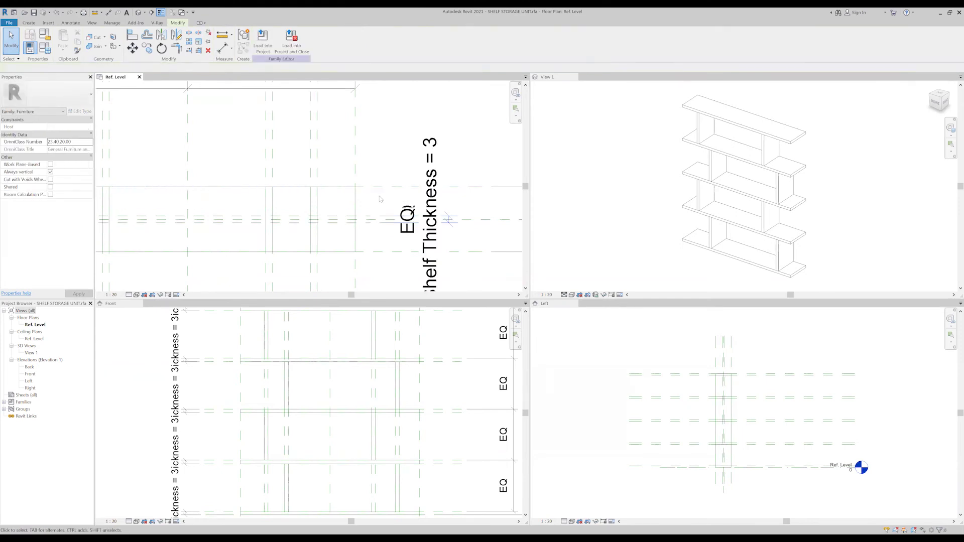
pyautogui.scroll(1, 256, 204)
pyautogui.scroll(-2, 236, 196)
pyautogui.scroll(-1, 215, 186)
pyautogui.scroll(1, 216, 186)
pyautogui.click(29, 24)
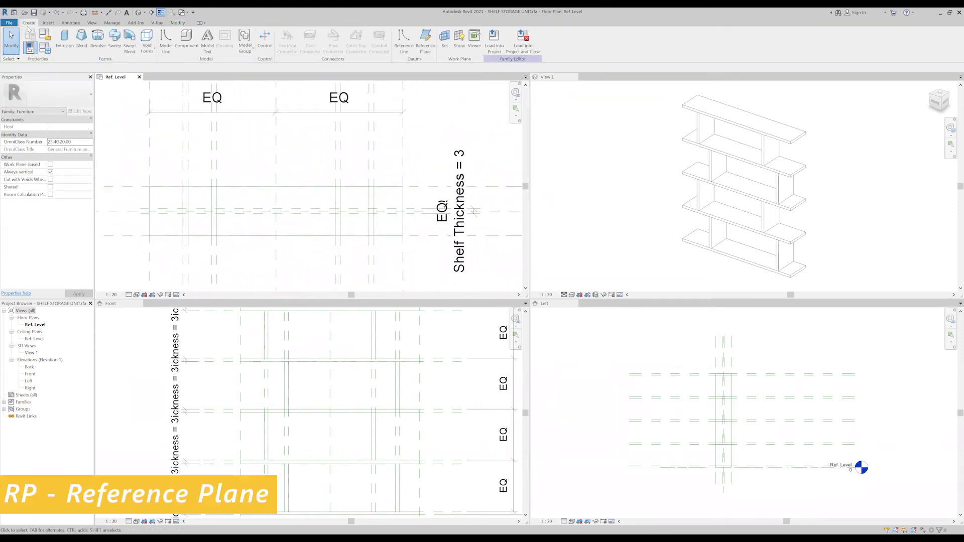
# Draw two vertical reference planes crossing the shelf unit in the plan.
pyautogui.click(425, 40)
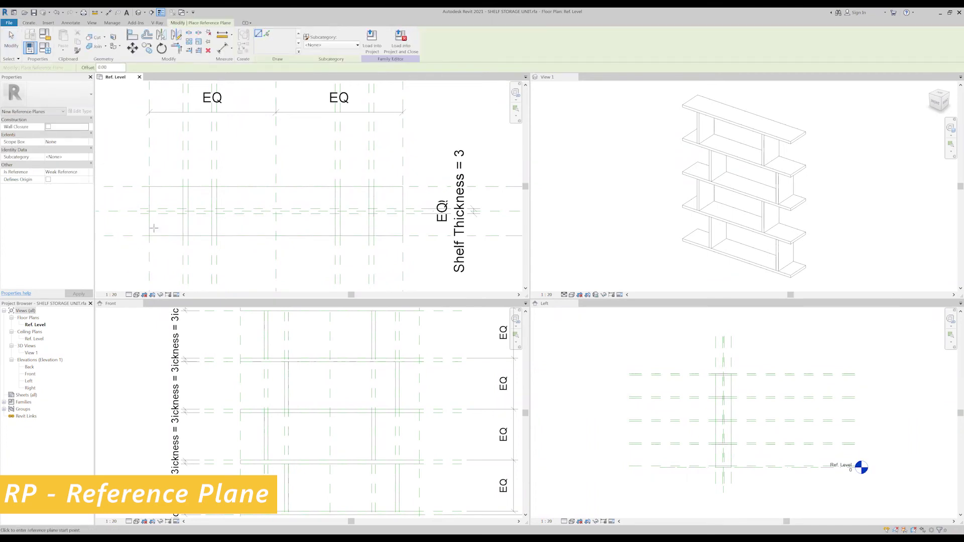
pyautogui.scroll(1, 154, 228)
pyautogui.click(166, 254)
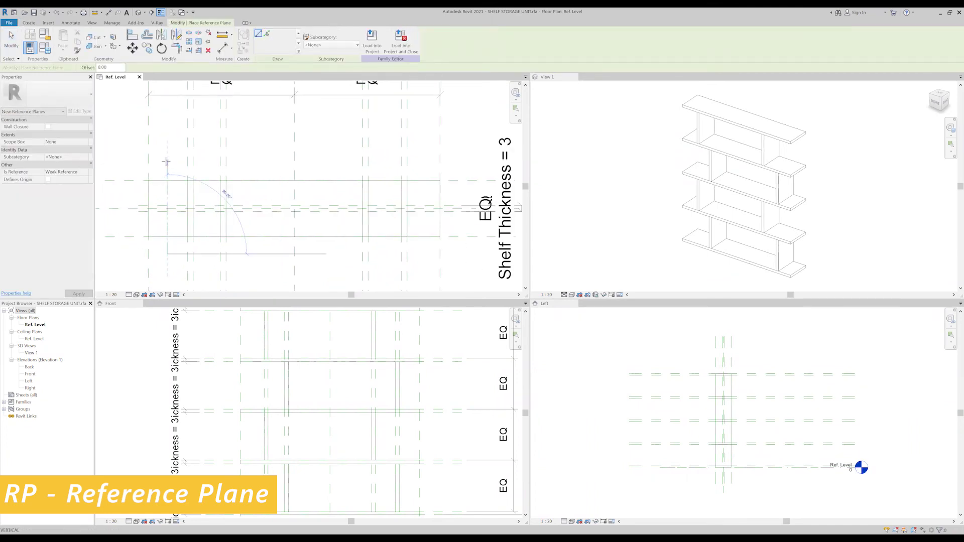
pyautogui.click(166, 156)
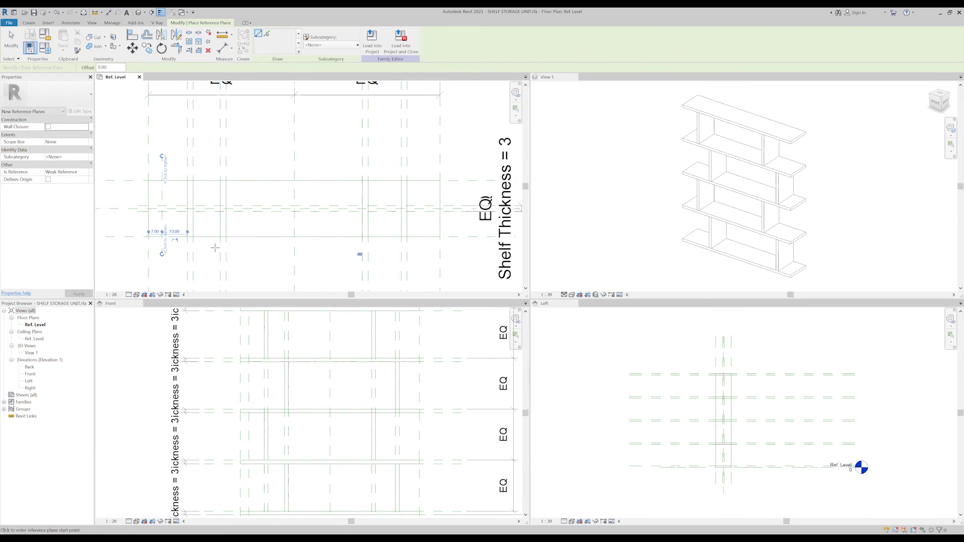
pyautogui.click(245, 254)
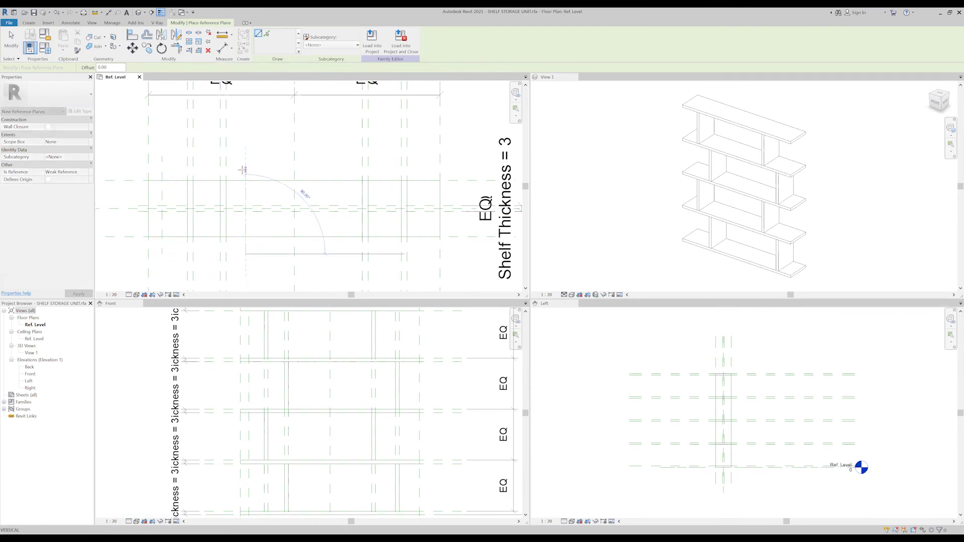
pyautogui.click(246, 156)
pyautogui.press('Escape')
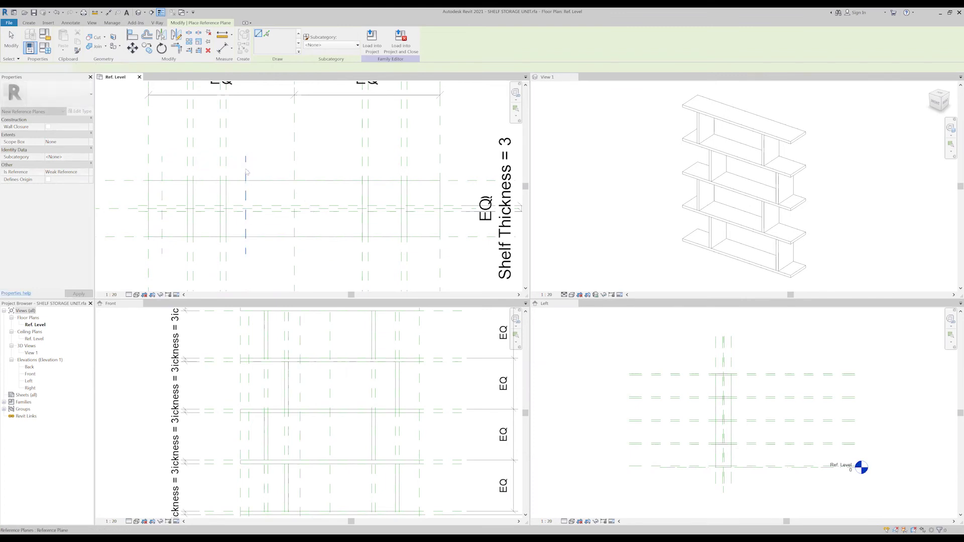
pyautogui.press('Escape')
# Position the first new vertical plane 7 from its neighbouring plane.
pyautogui.moveTo(226, 233); pyautogui.dragTo(161, 232)
pyautogui.write('1')
pyautogui.press('Return')
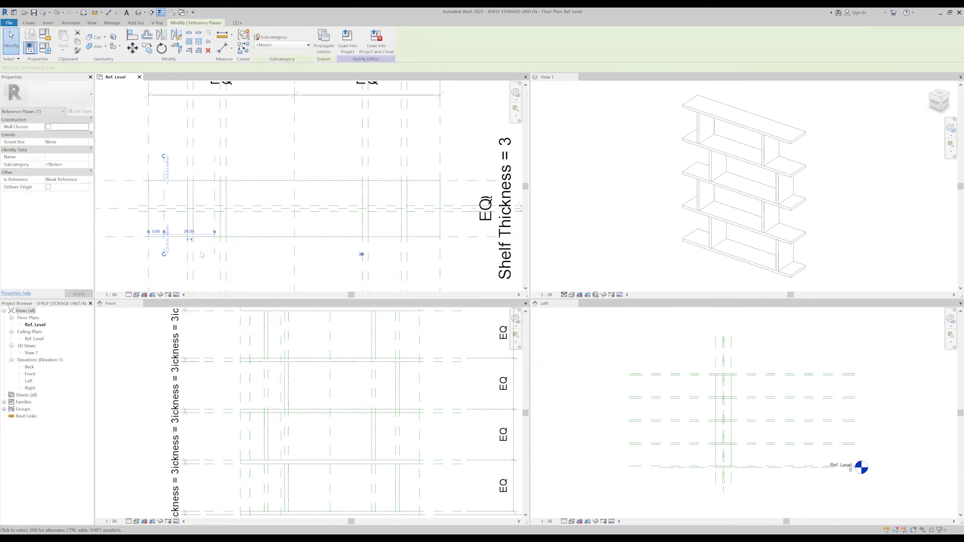
pyautogui.scroll(2, 163, 245)
pyautogui.click(155, 227)
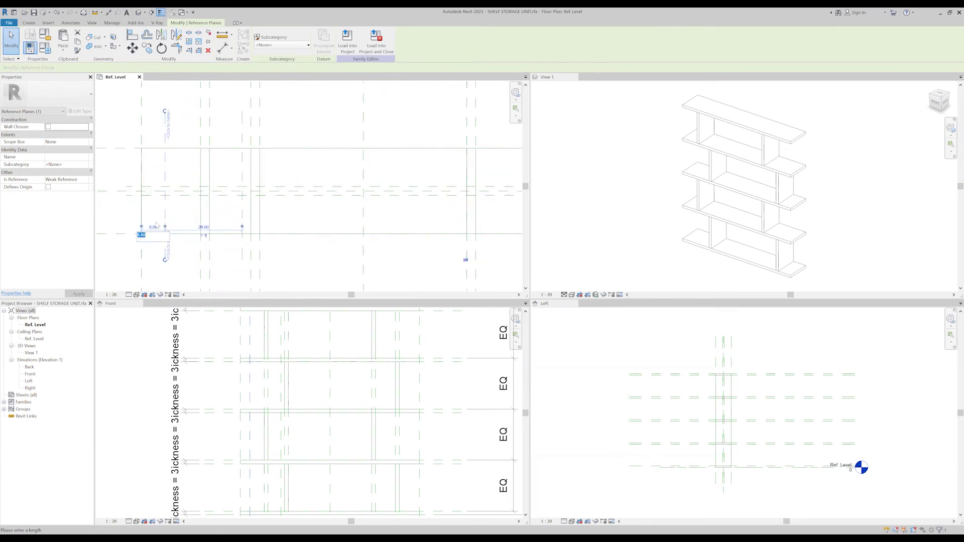
pyautogui.press('Return')
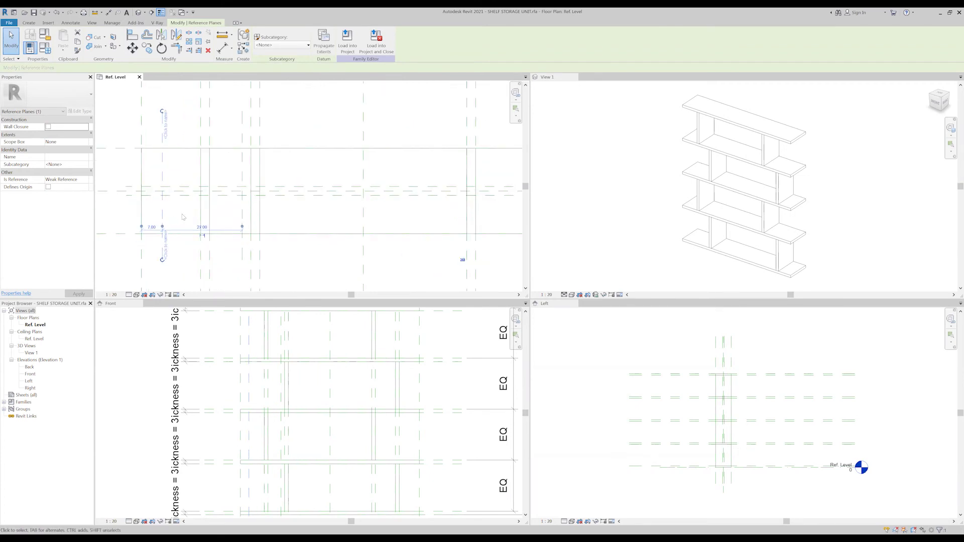
# Set the second new vertical plane 26 from its neighbouring plane.
pyautogui.click(242, 219)
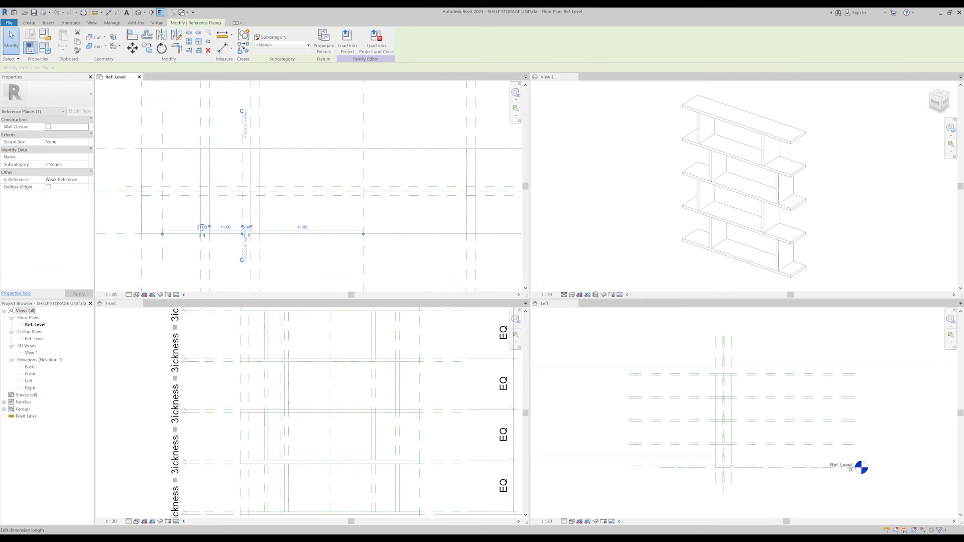
pyautogui.click(202, 227)
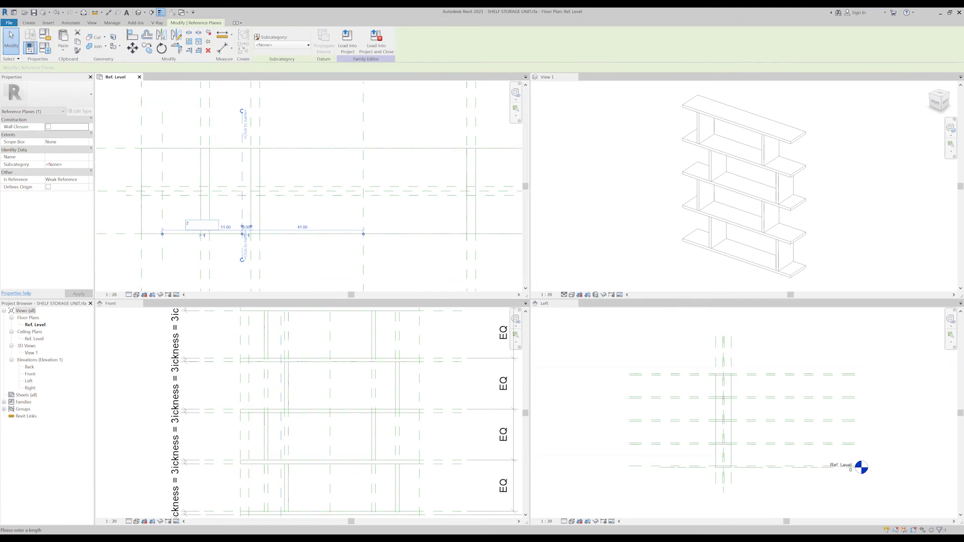
pyautogui.press('Return')
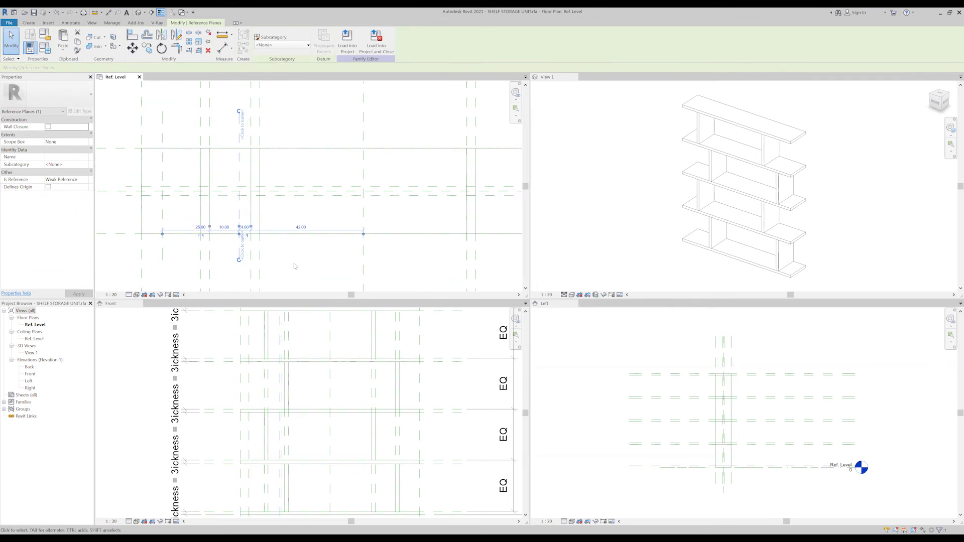
pyautogui.press('Escape')
pyautogui.scroll(-2, 169, 194)
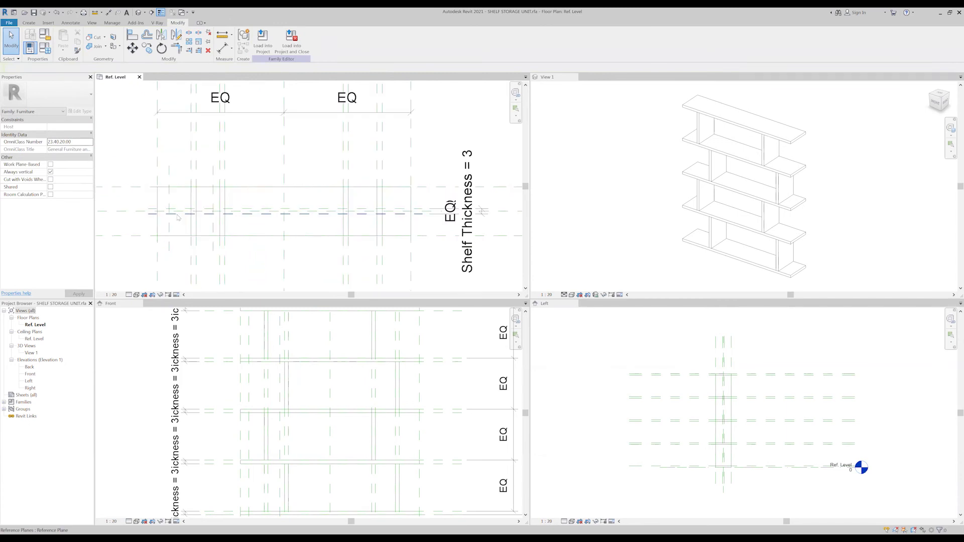
pyautogui.click(28, 23)
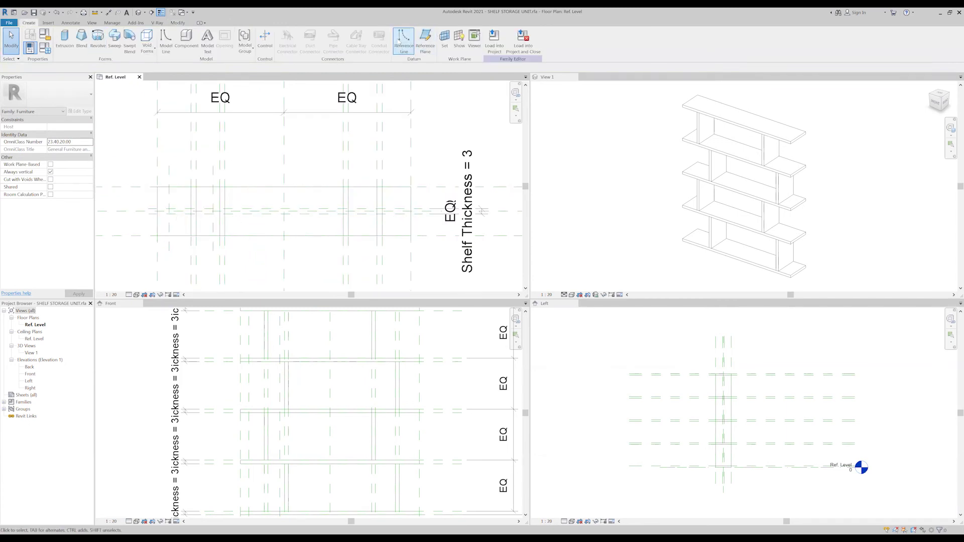
# Draw another vertical reference plane on the right side of the unit.
pyautogui.scroll(1, 388, 219)
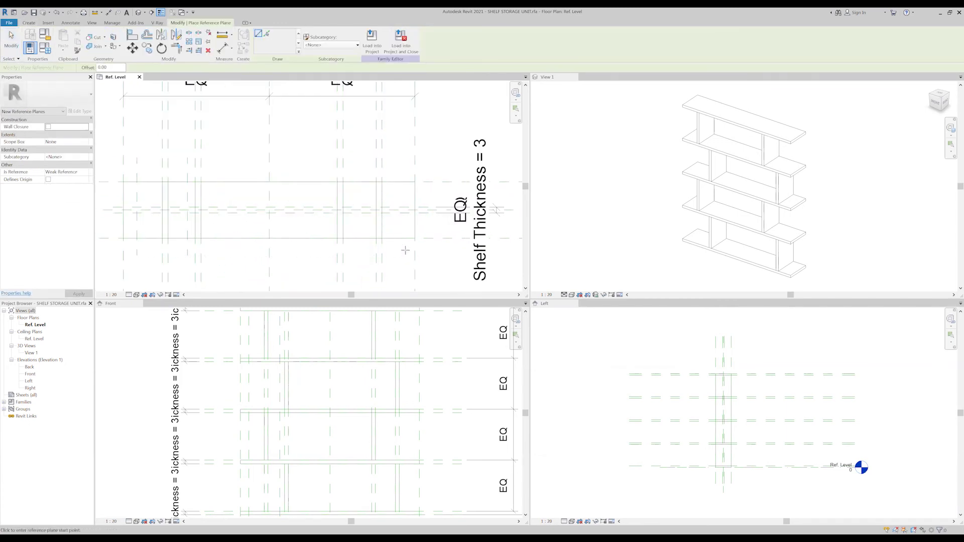
pyautogui.click(406, 250)
pyautogui.click(406, 162)
pyautogui.click(357, 250)
pyautogui.press('Escape')
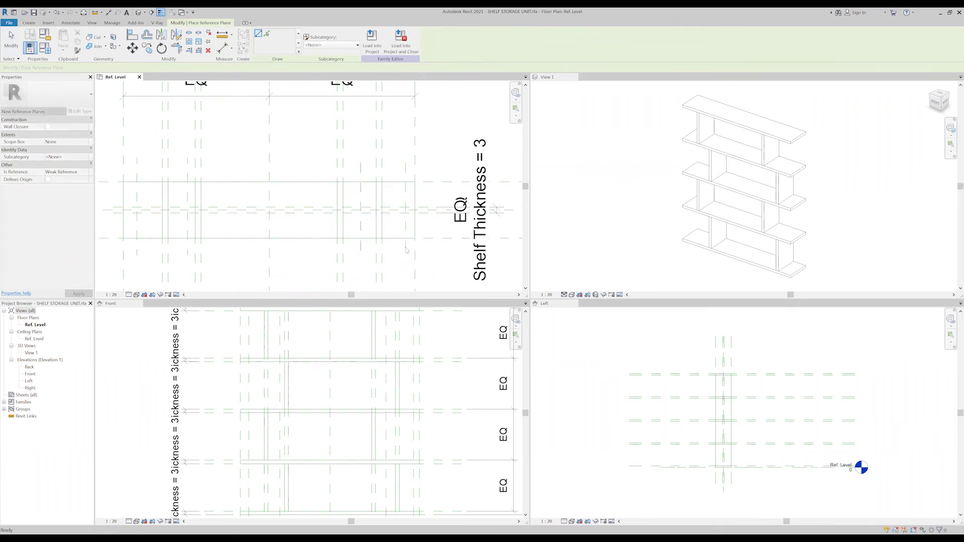
pyautogui.press('Escape')
# Set the new plane 7 units from the right reference plane.
pyautogui.scroll(2, 414, 245)
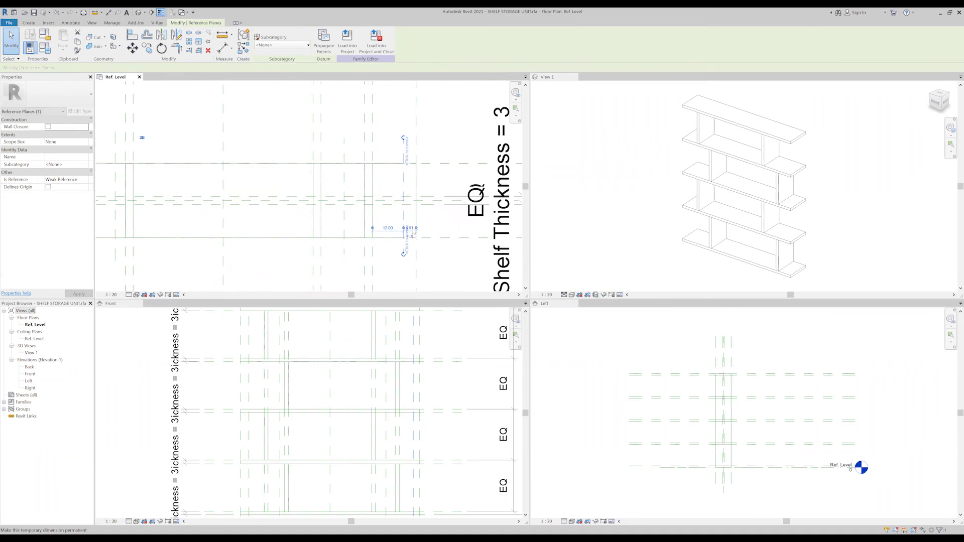
pyautogui.scroll(1, 408, 229)
pyautogui.click(410, 230)
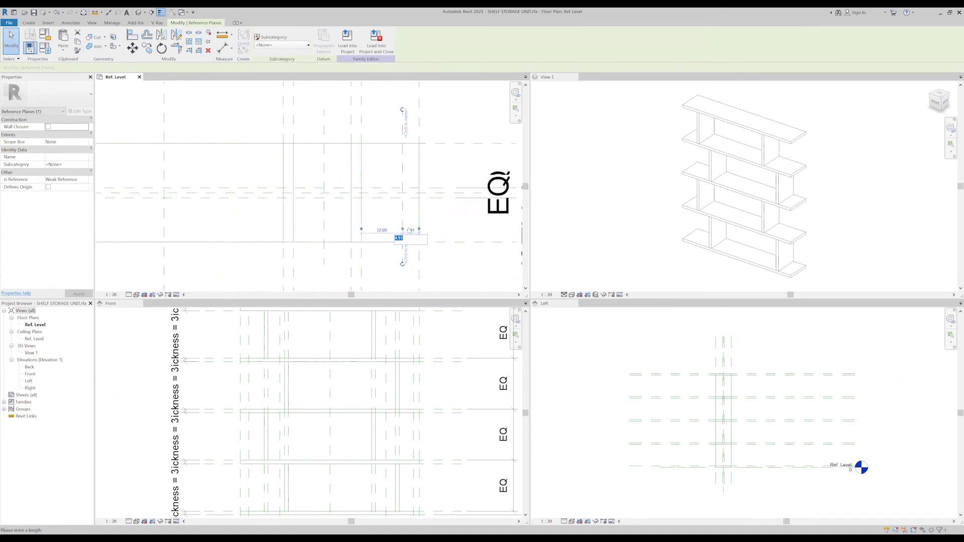
pyautogui.press('Return')
# Space the neighbouring plane 26 from the new plane and view the whole plan.
pyautogui.click(324, 191)
pyautogui.moveTo(396, 231); pyautogui.dragTo(395, 231)
pyautogui.click(361, 231)
pyautogui.write('26')
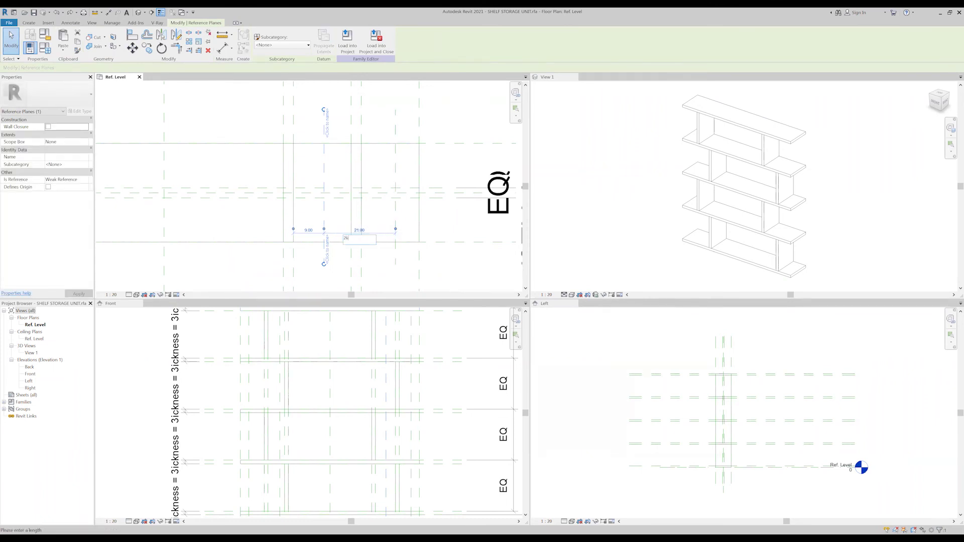
pyautogui.press('Return')
pyautogui.press('Escape')
pyautogui.scroll(-2, 432, 228)
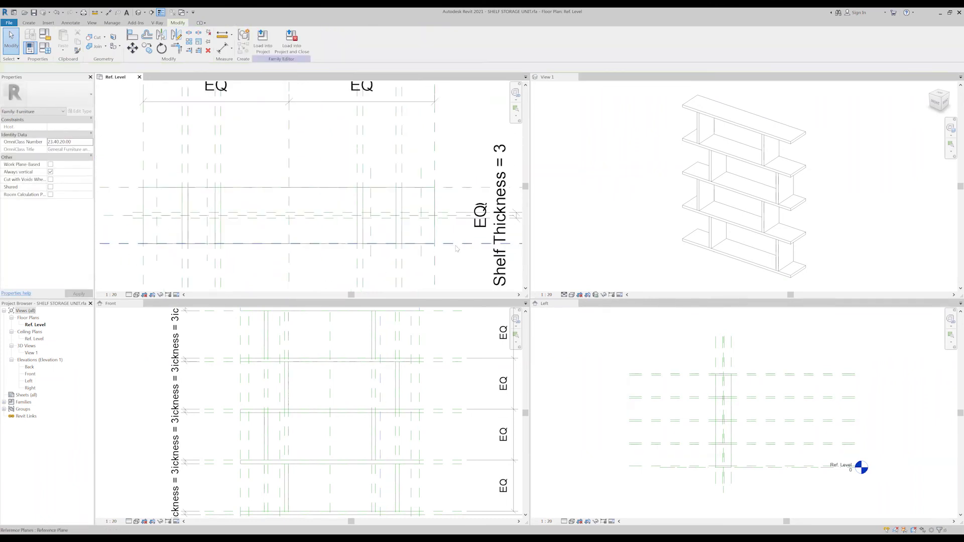
pyautogui.scroll(-2, 421, 233)
pyautogui.scroll(1, 186, 187)
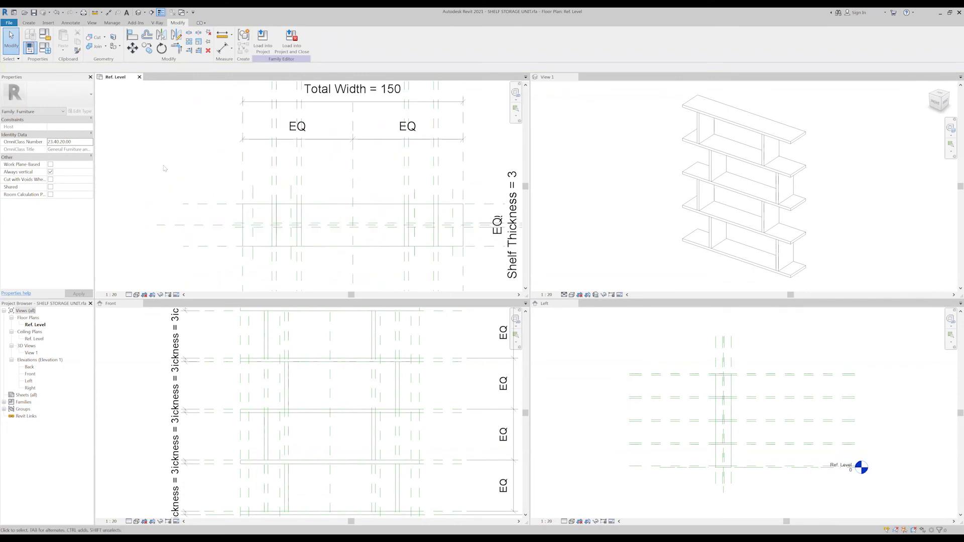
pyautogui.moveTo(187, 174); pyautogui.dragTo(141, 172, button='middle')
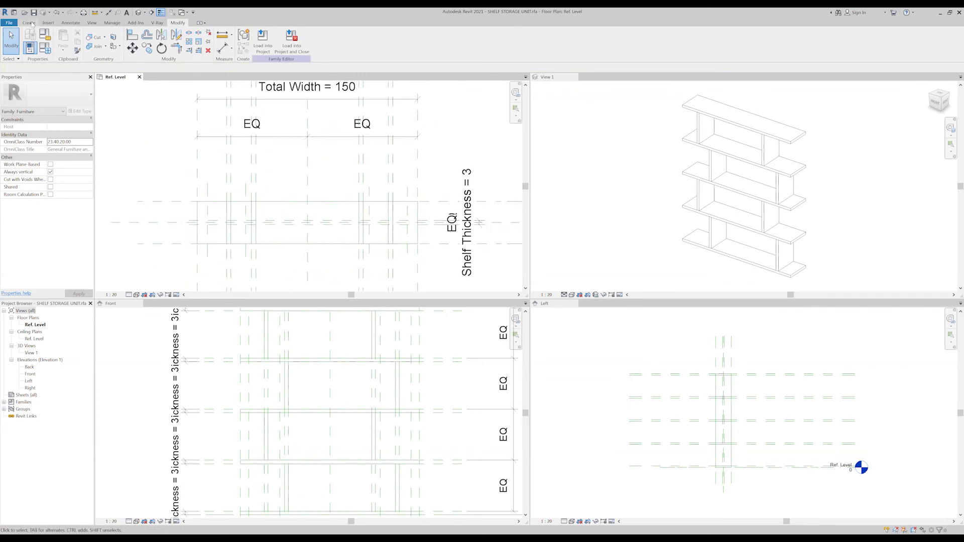
pyautogui.click(30, 23)
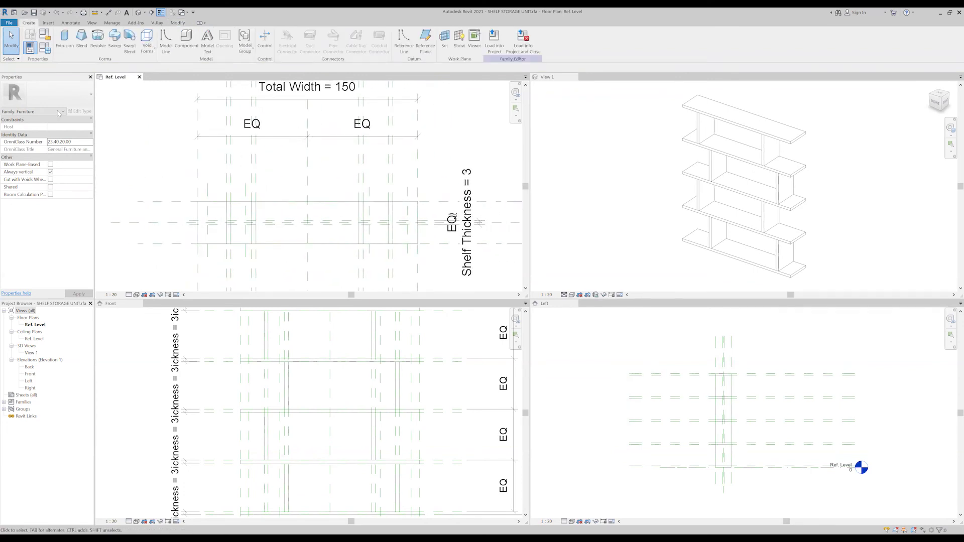
# Set the work plane to 'Reference Plane : shelf 3 topside'.
pyautogui.click(445, 40)
pyautogui.click(500, 273)
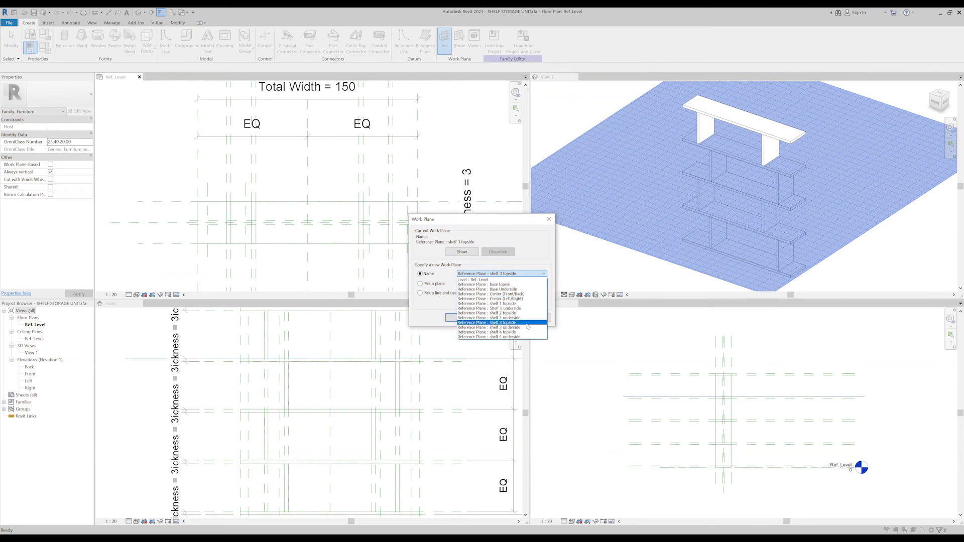
pyautogui.click(527, 324)
pyautogui.click(462, 317)
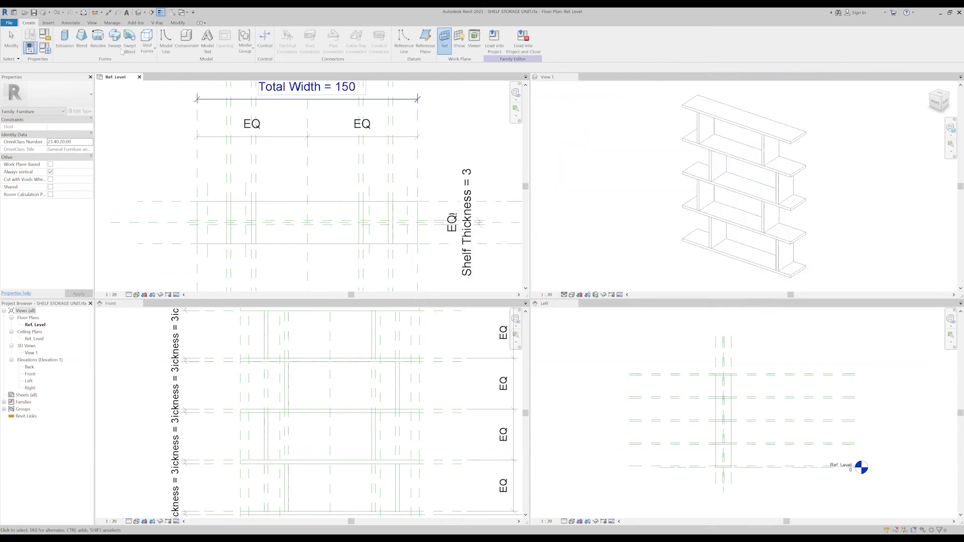
pyautogui.click(65, 41)
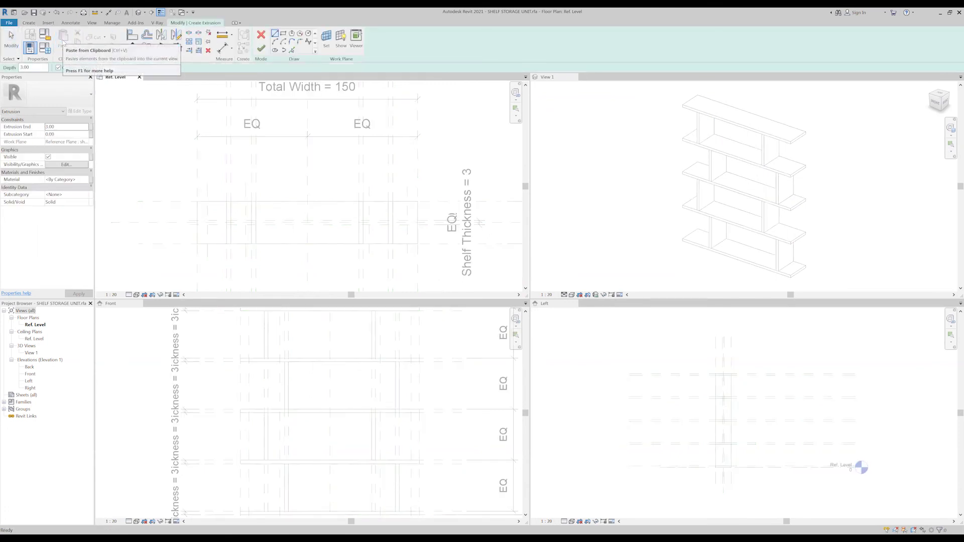
# Extrude a rectangular divider on shelf 3 at the right and stretch its top to shelf 4.
pyautogui.click(282, 34)
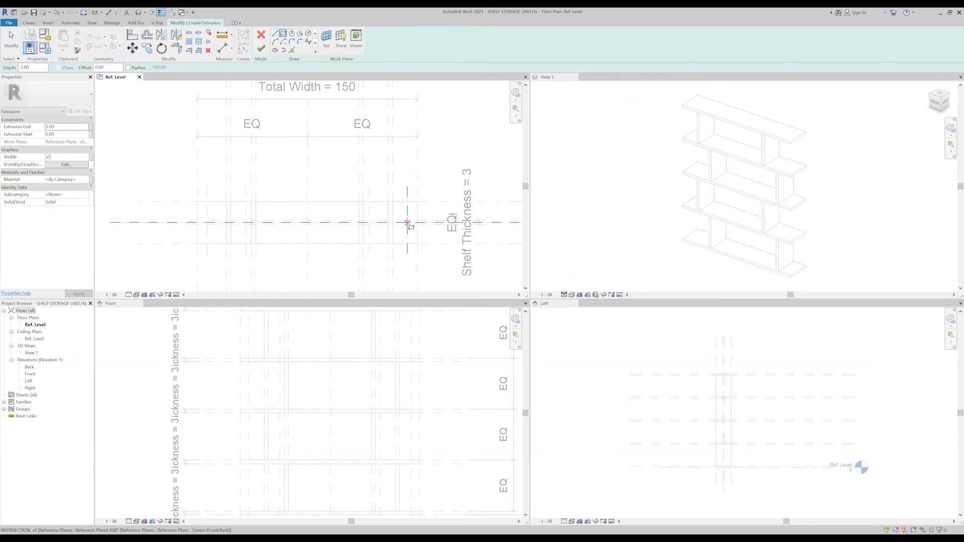
pyautogui.scroll(2, 409, 221)
pyautogui.scroll(2, 408, 221)
pyautogui.click(408, 217)
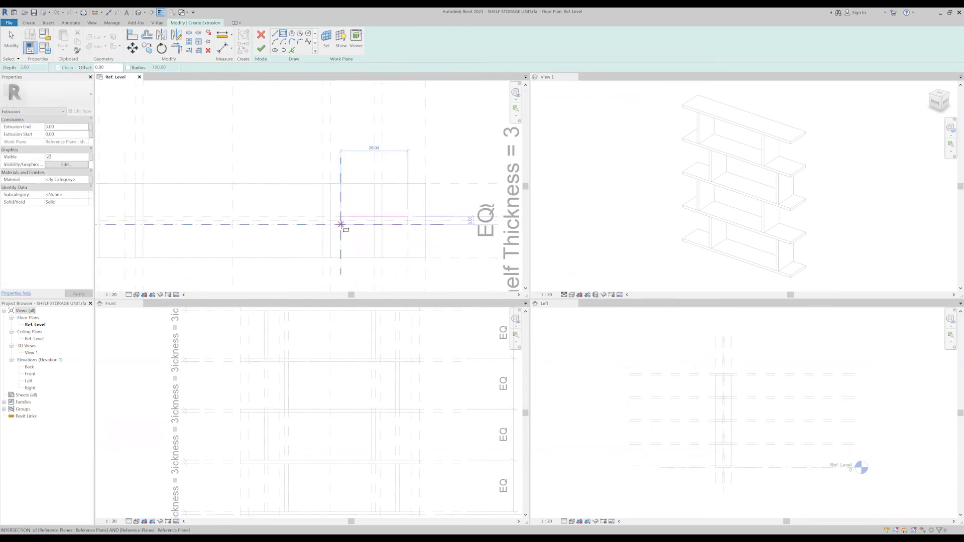
pyautogui.click(341, 224)
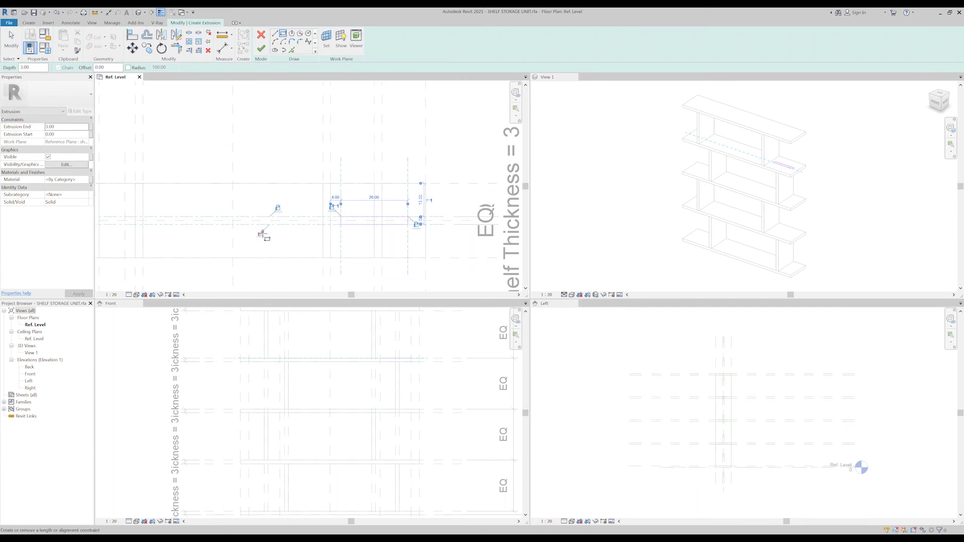
pyautogui.click(261, 49)
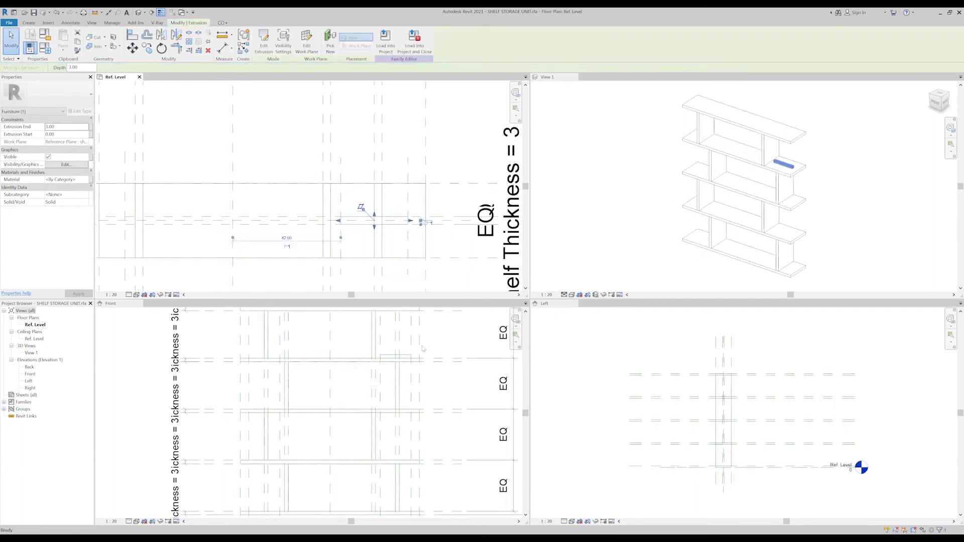
pyautogui.moveTo(437, 358); pyautogui.dragTo(423, 404, button='middle')
pyautogui.moveTo(381, 400); pyautogui.dragTo(385, 359)
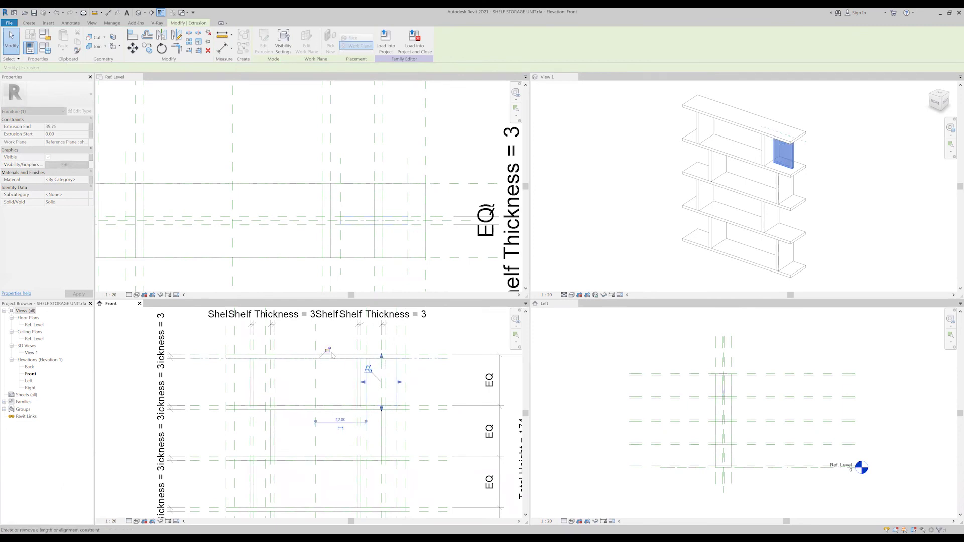
pyautogui.click(431, 344)
pyautogui.scroll(-2, 431, 344)
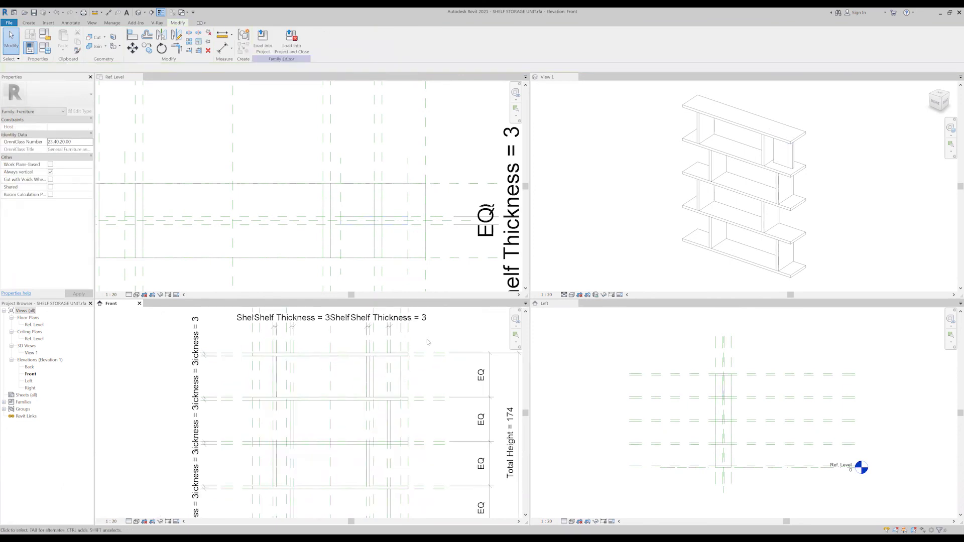
# Set the work plane to shelf 2 topside.
pyautogui.click(33, 23)
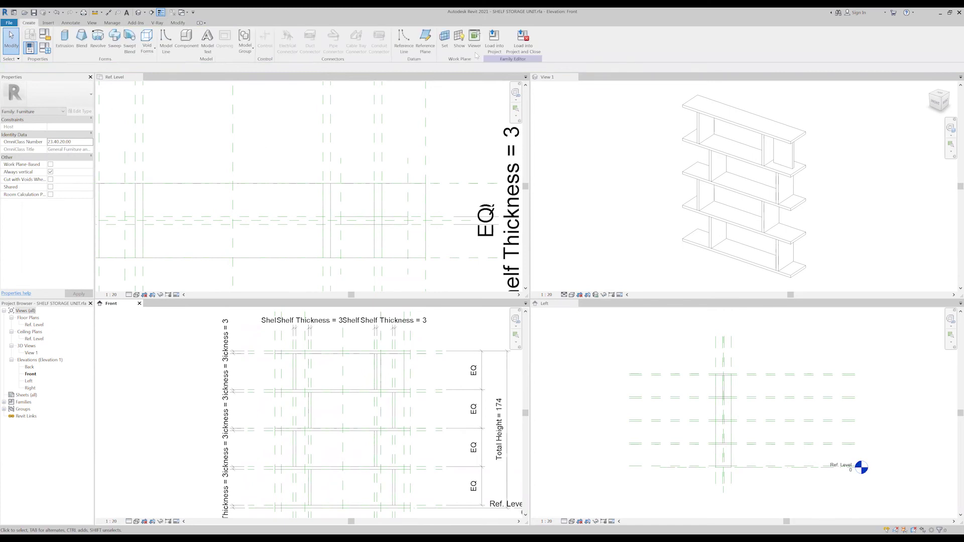
pyautogui.click(443, 47)
pyautogui.click(522, 274)
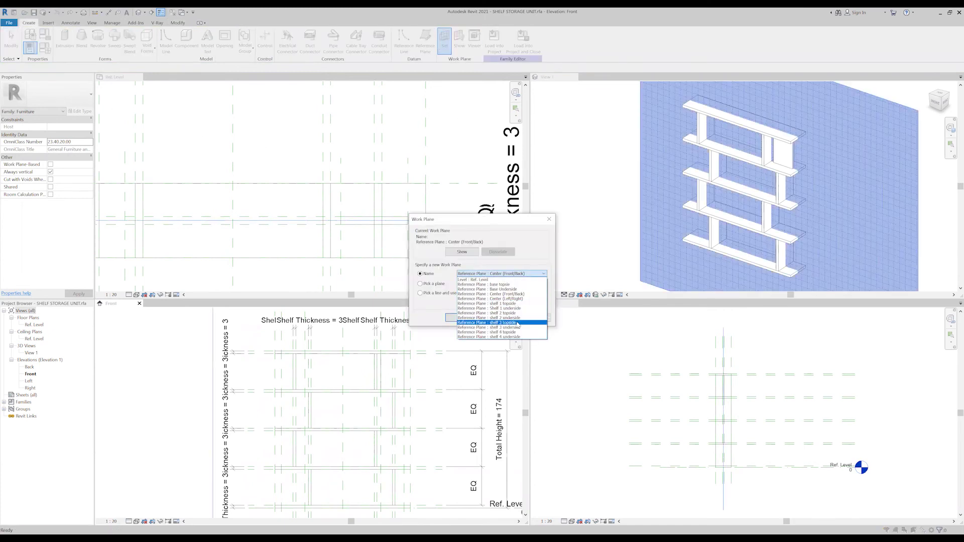
pyautogui.click(521, 314)
pyautogui.click(461, 318)
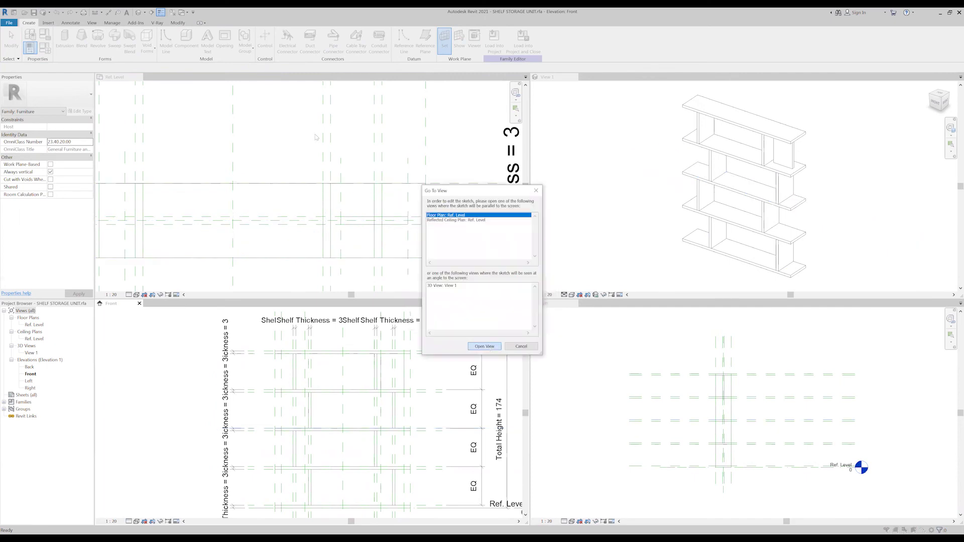
# Extrude a left divider on shelf 2 and raise its top to the shelf above.
pyautogui.click(486, 346)
pyautogui.click(65, 40)
pyautogui.scroll(2, 175, 201)
pyautogui.click(166, 205)
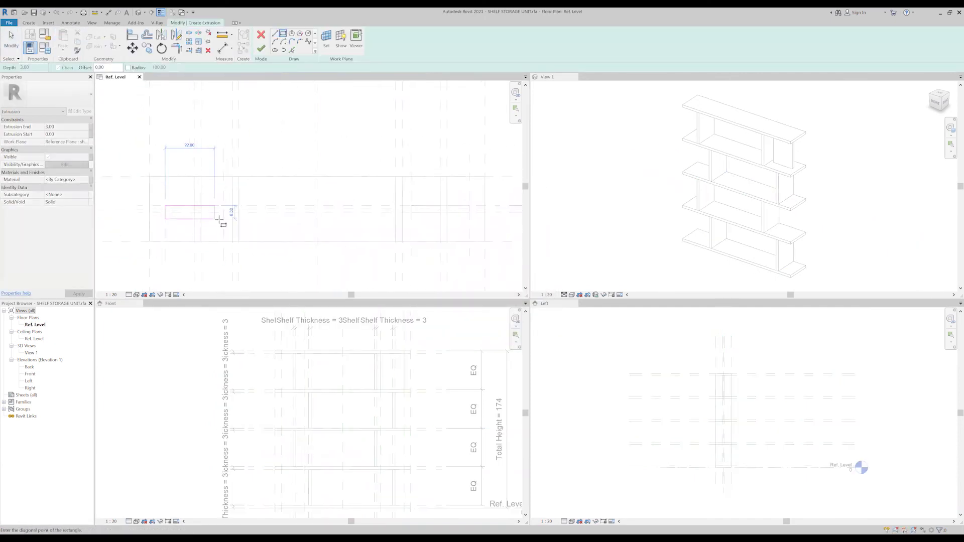
pyautogui.click(469, 211)
pyautogui.click(261, 48)
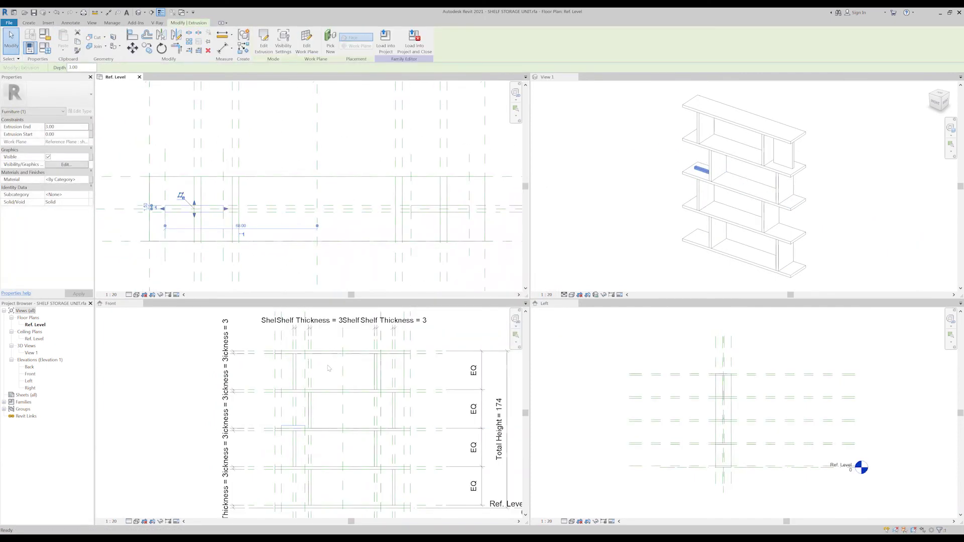
pyautogui.click(280, 420)
pyautogui.moveTo(293, 430); pyautogui.dragTo(354, 396)
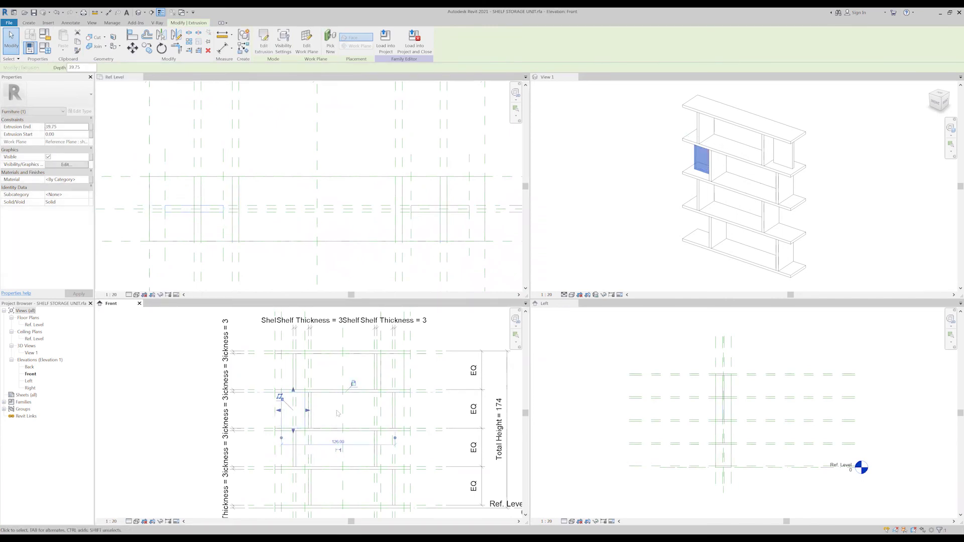
pyautogui.click(382, 150)
pyautogui.click(444, 40)
pyautogui.click(502, 274)
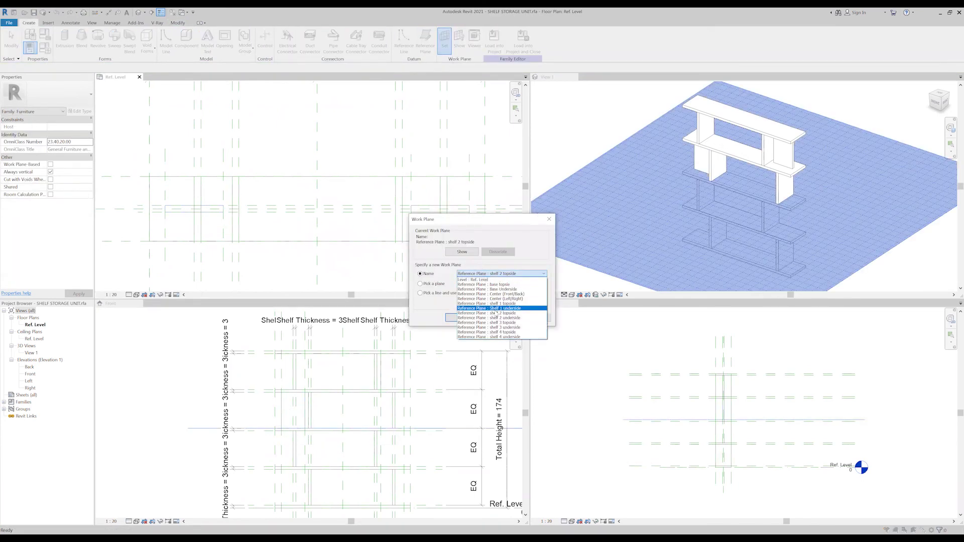
# Use shelf 1 topside as the work plane and extrude a divider on shelf 1.
pyautogui.click(464, 317)
pyautogui.click(65, 40)
pyautogui.click(470, 206)
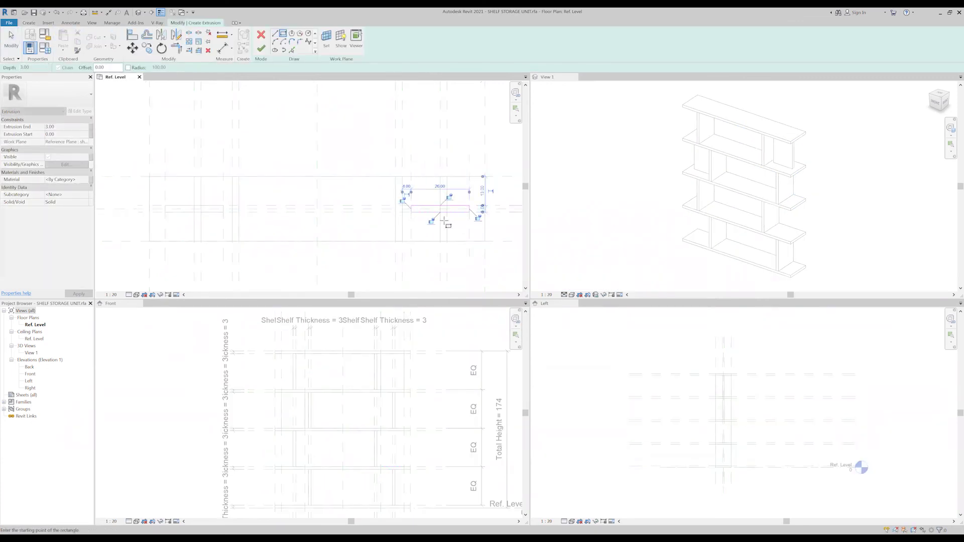
pyautogui.click(261, 47)
pyautogui.click(379, 454)
pyautogui.scroll(-2, 435, 418)
pyautogui.doubleClick(34, 325)
# Set the work plane to the base topside plane.
pyautogui.click(29, 23)
pyautogui.click(444, 40)
pyautogui.click(485, 274)
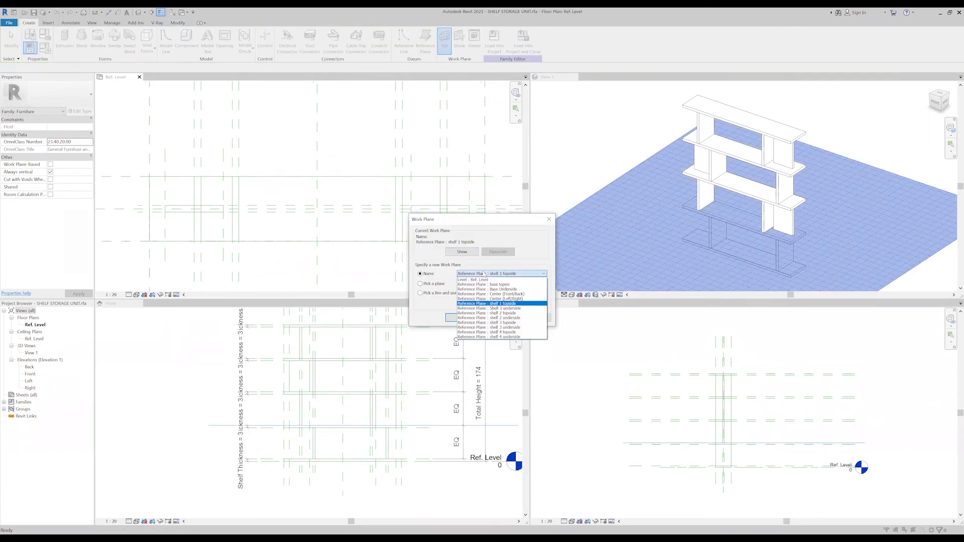
pyautogui.click(487, 289)
pyautogui.click(459, 317)
pyautogui.click(65, 40)
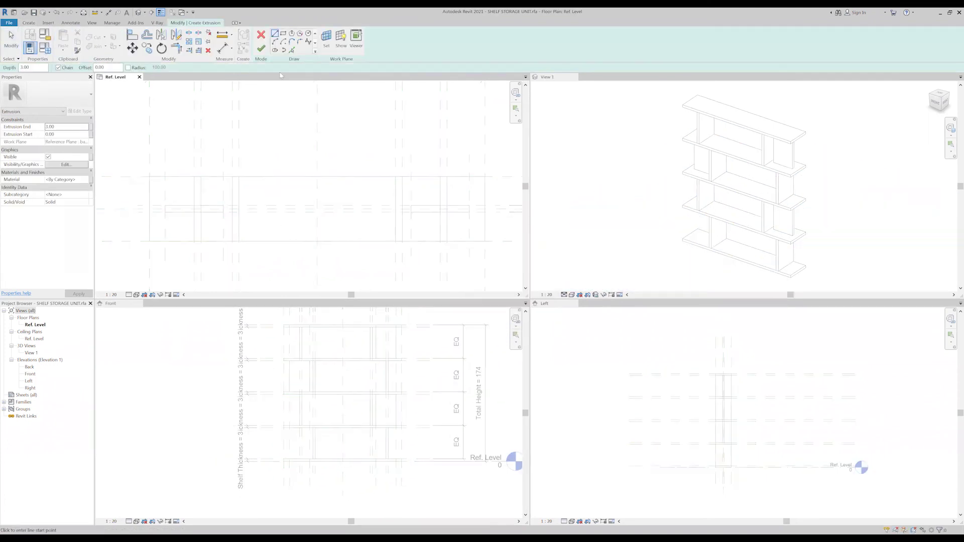
# Extrude a lower-left divider from the base and raise its top to shelf 1 (39.75).
pyautogui.click(165, 206)
pyautogui.click(224, 212)
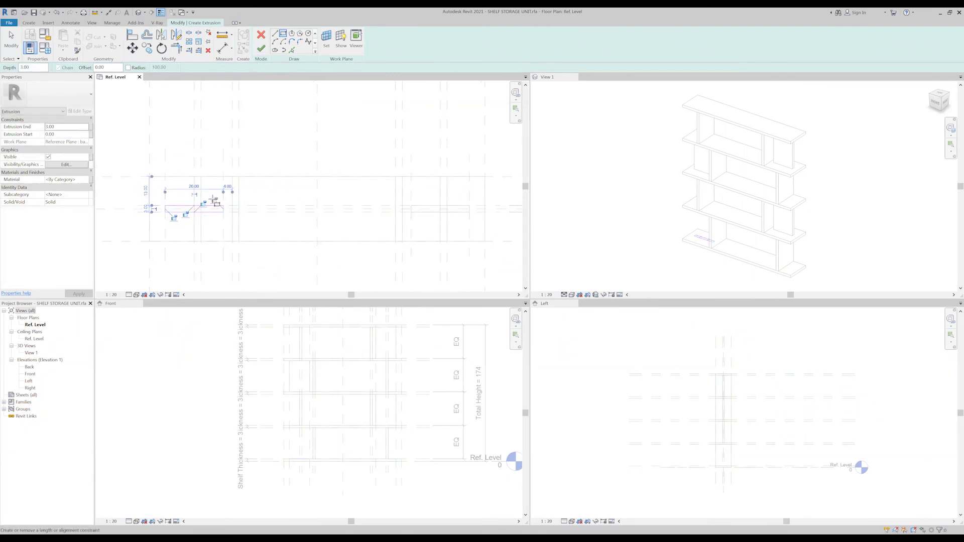
pyautogui.click(261, 48)
pyautogui.click(302, 459)
pyautogui.moveTo(300, 454); pyautogui.dragTo(300, 426)
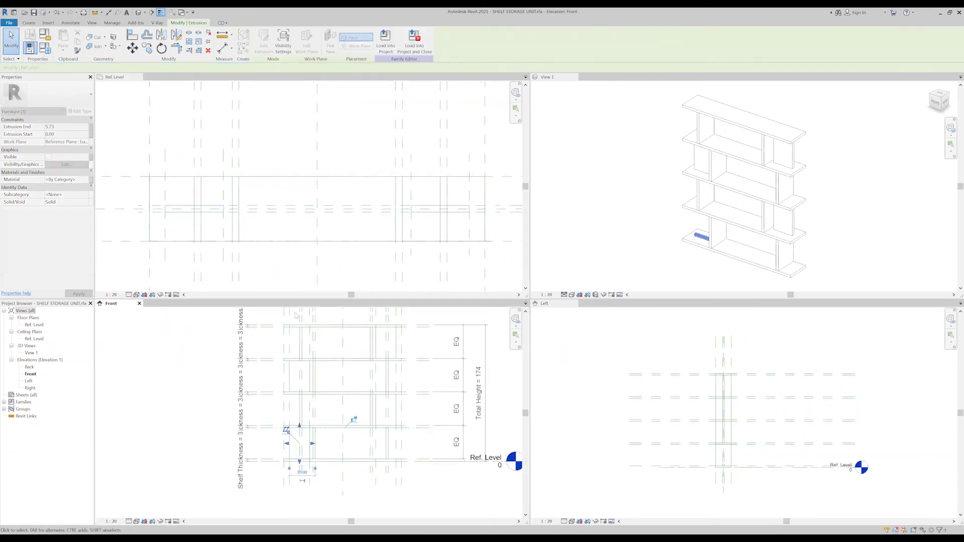
pyautogui.click(301, 274)
pyautogui.click(366, 454)
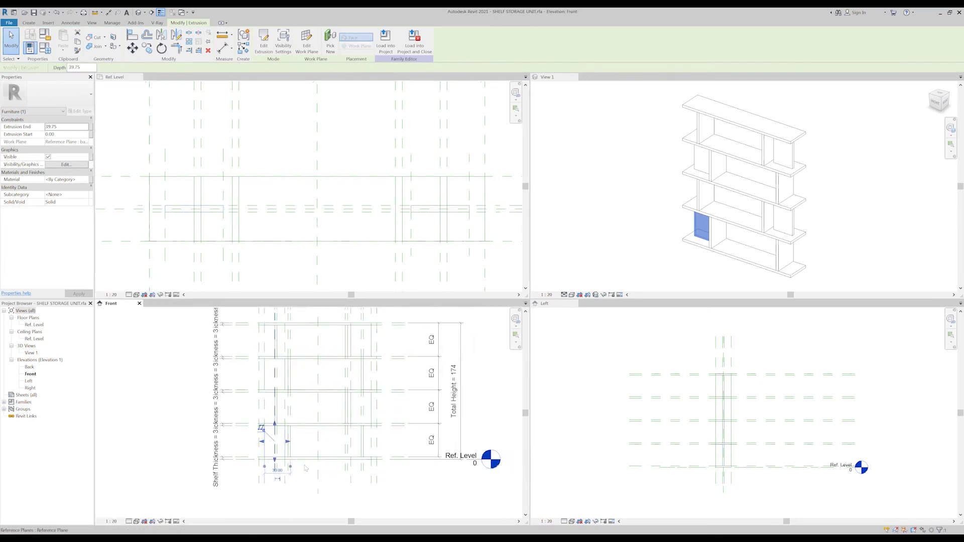
pyautogui.click(292, 482)
pyautogui.scroll(1, 292, 481)
pyautogui.click(346, 133)
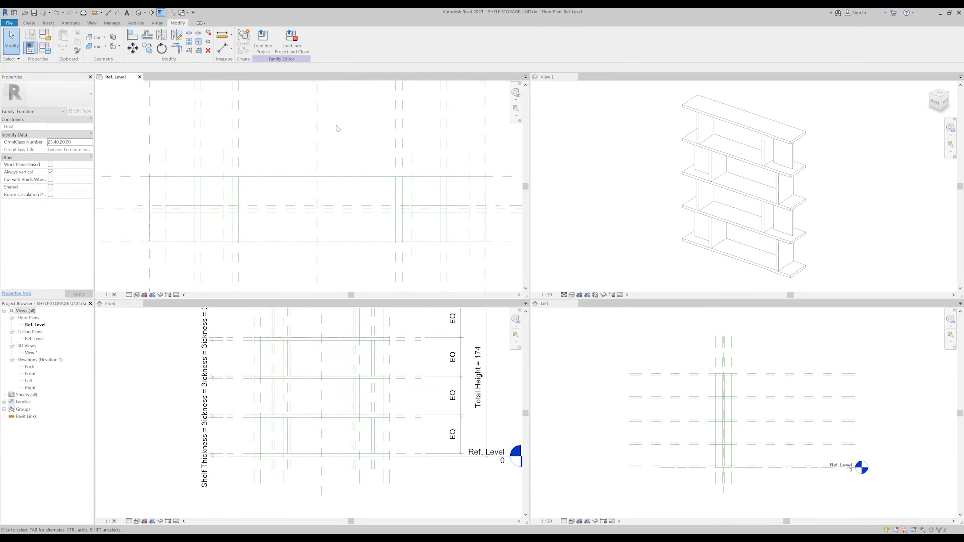
# Draw a new vertical reference plane in the Ref. Level plan.
pyautogui.moveTo(337, 129); pyautogui.dragTo(332, 139, button='middle')
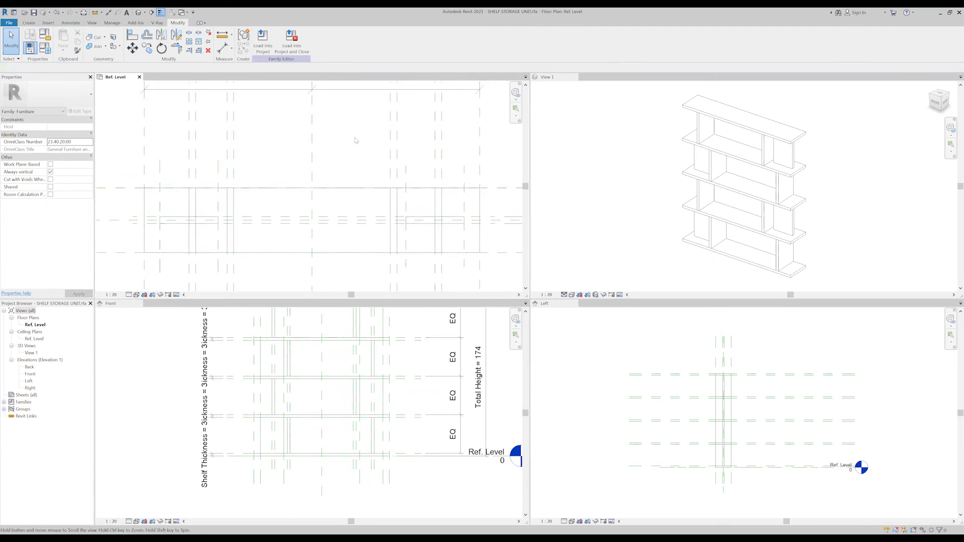
pyautogui.click(26, 23)
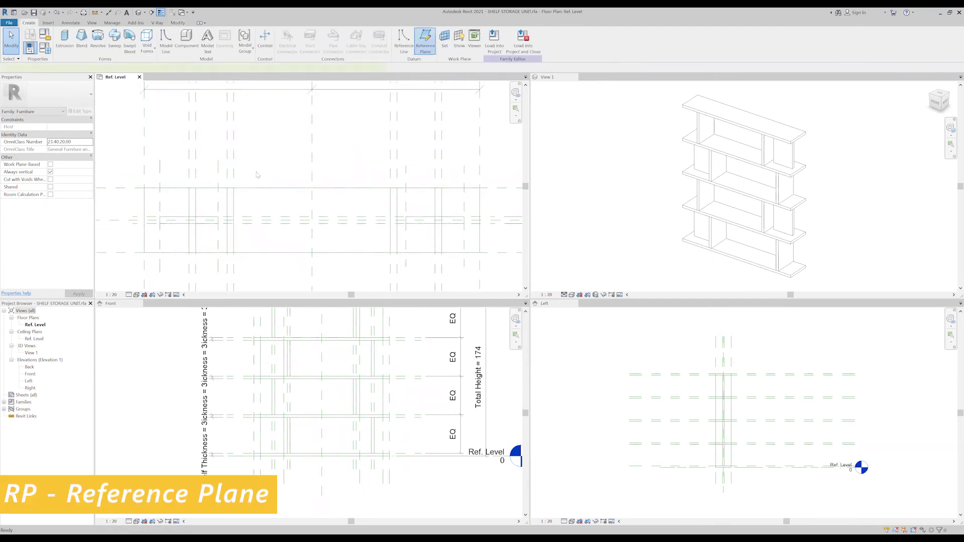
pyautogui.click(425, 40)
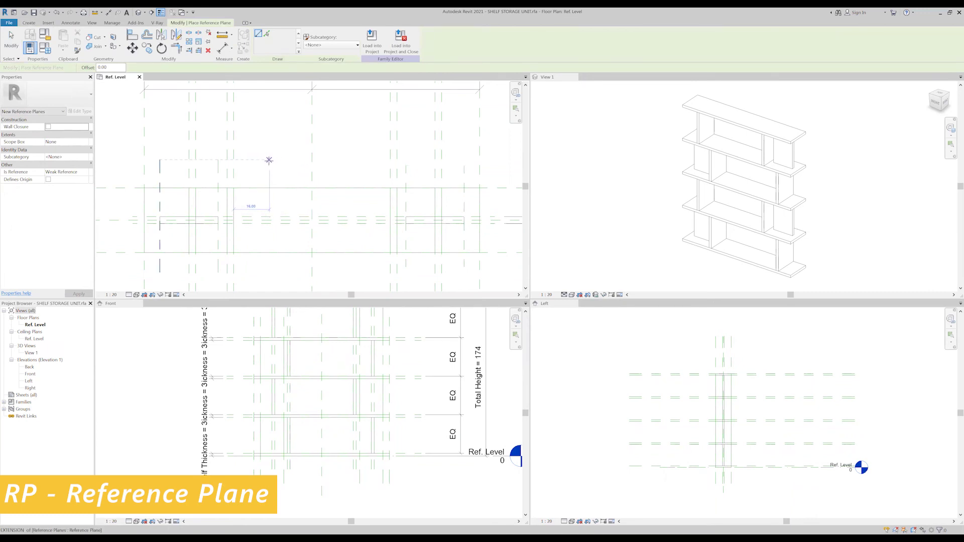
pyautogui.click(275, 159)
pyautogui.click(276, 280)
pyautogui.click(359, 271)
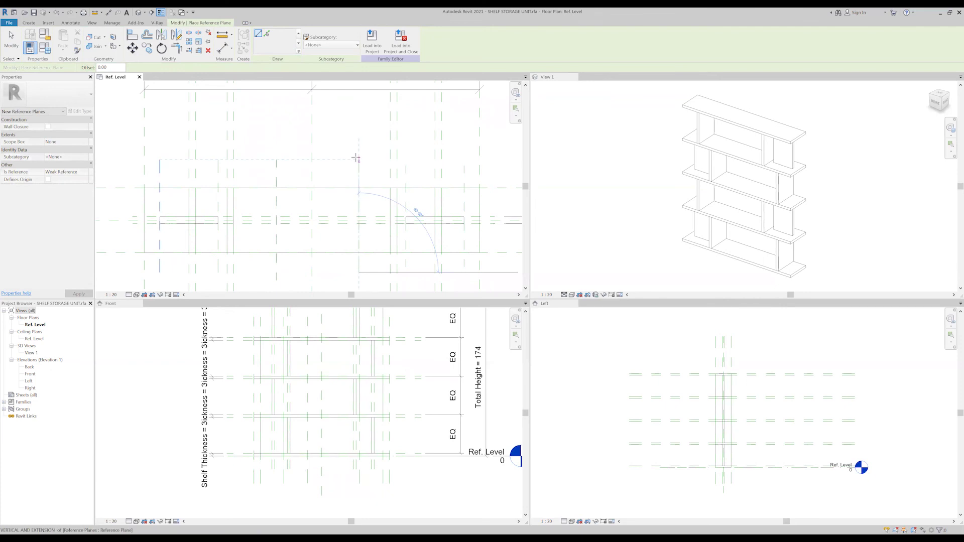
pyautogui.press('Escape')
pyautogui.press('Escape')
# Set the new reference plane 29 from its left neighbouring plane.
pyautogui.moveTo(277, 174); pyautogui.dragTo(291, 164, button='middle')
pyautogui.click(290, 166)
pyautogui.scroll(1, 286, 141)
pyautogui.moveTo(226, 181); pyautogui.dragTo(224, 182)
pyautogui.click(246, 172)
pyautogui.write('2')
pyautogui.press('Return')
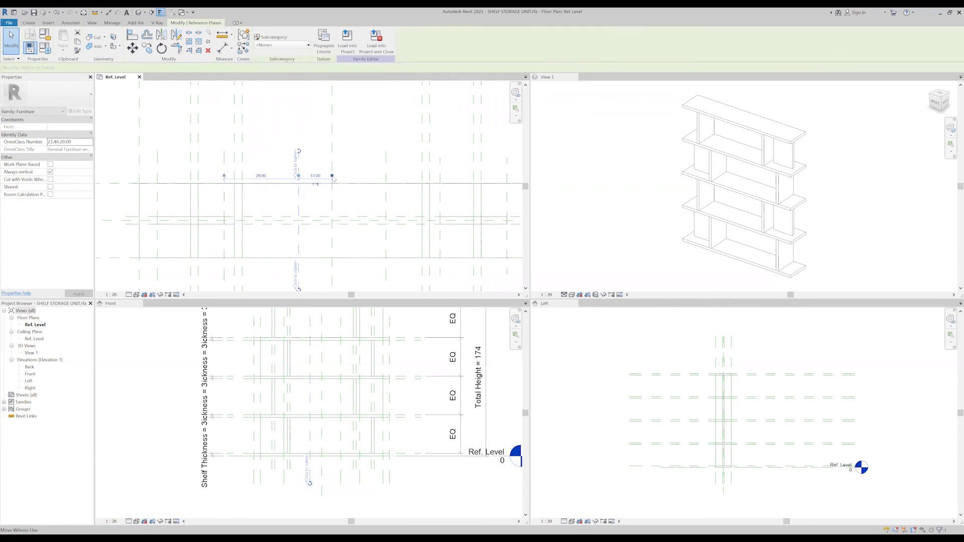
# Respace the next plane to the right to 26 from the new plane.
pyautogui.moveTo(332, 176); pyautogui.dragTo(385, 176)
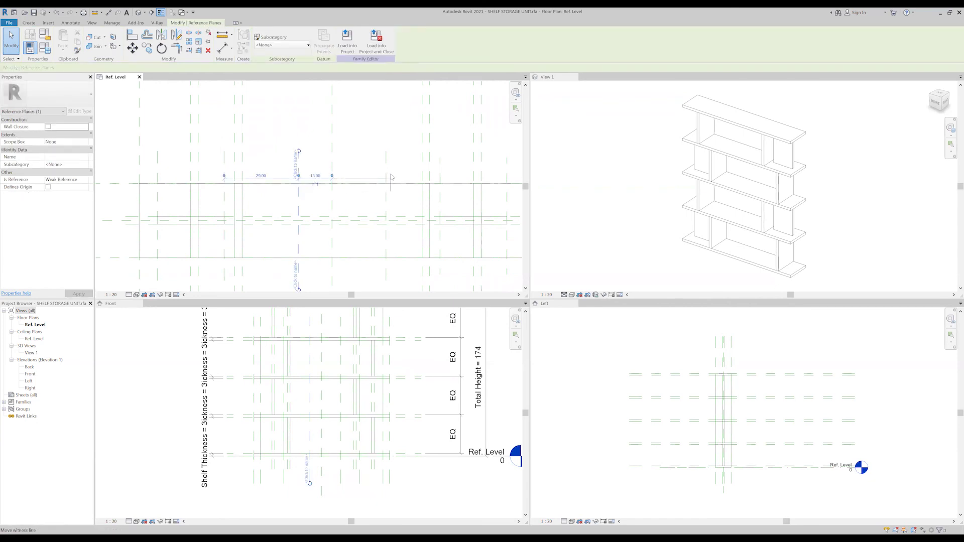
pyautogui.click(344, 176)
pyautogui.press('Escape')
pyautogui.click(385, 253)
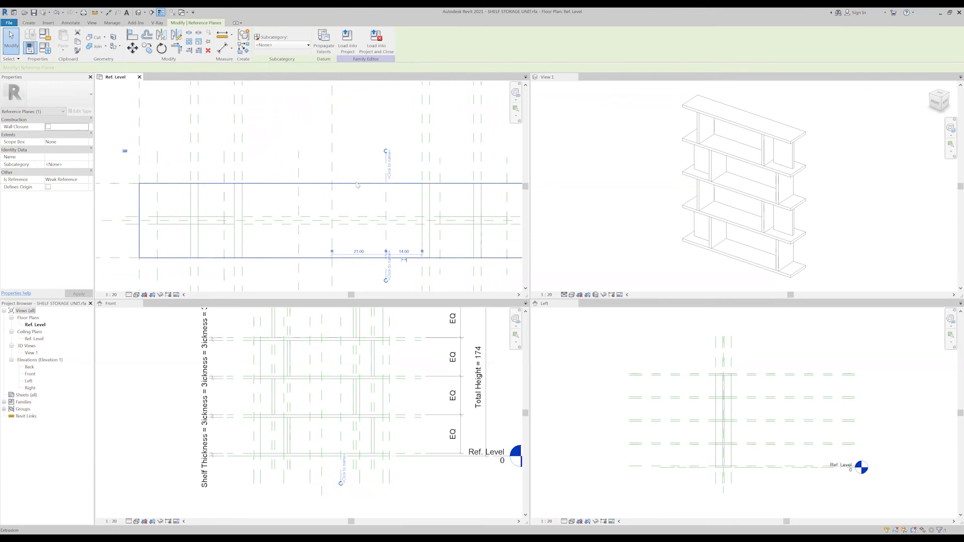
pyautogui.moveTo(332, 252); pyautogui.dragTo(299, 252)
pyautogui.click(342, 251)
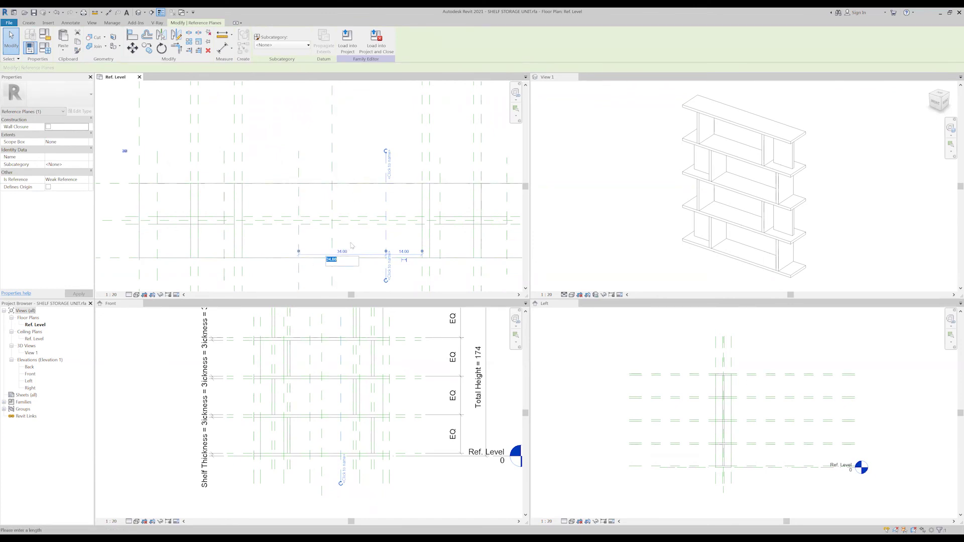
pyautogui.write('26')
pyautogui.press('Return')
pyautogui.press('Escape')
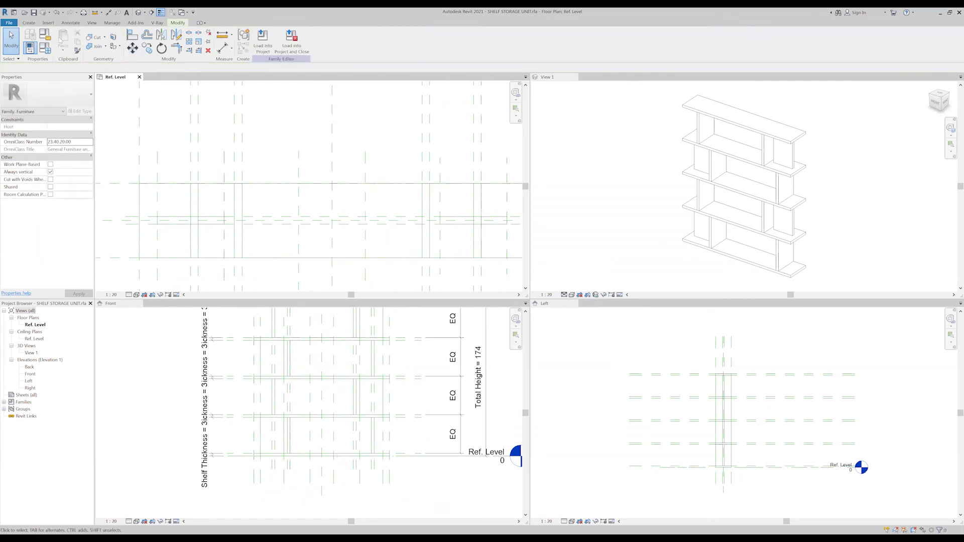
pyautogui.click(29, 23)
# Extrude a rectangular divider on the base topside between the planes, raised to Shelf 1's underside.
pyautogui.click(443, 44)
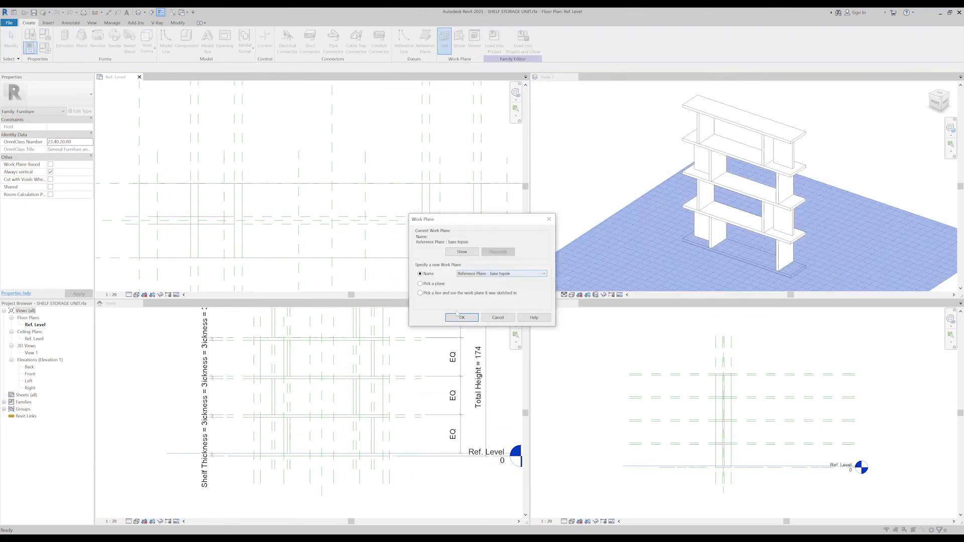
pyautogui.click(456, 318)
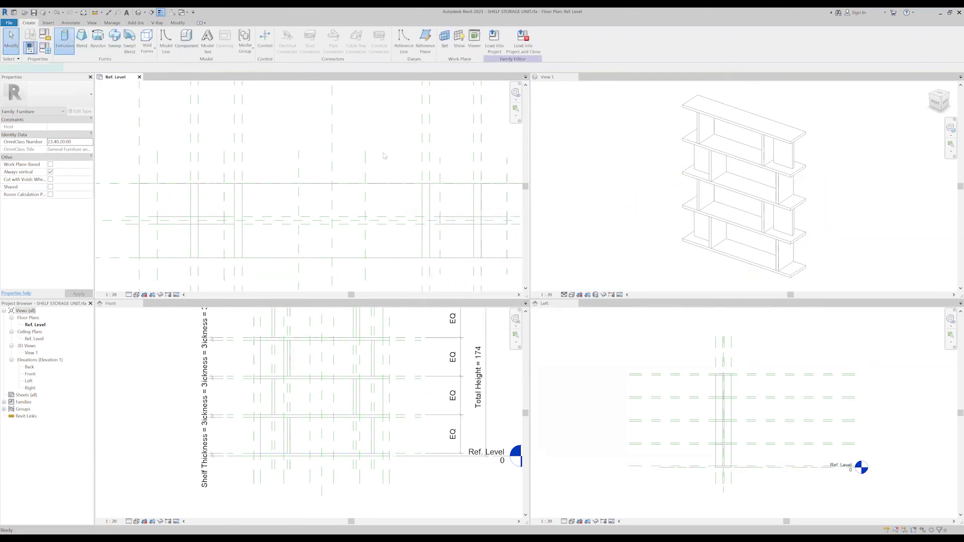
pyautogui.click(64, 40)
pyautogui.click(283, 34)
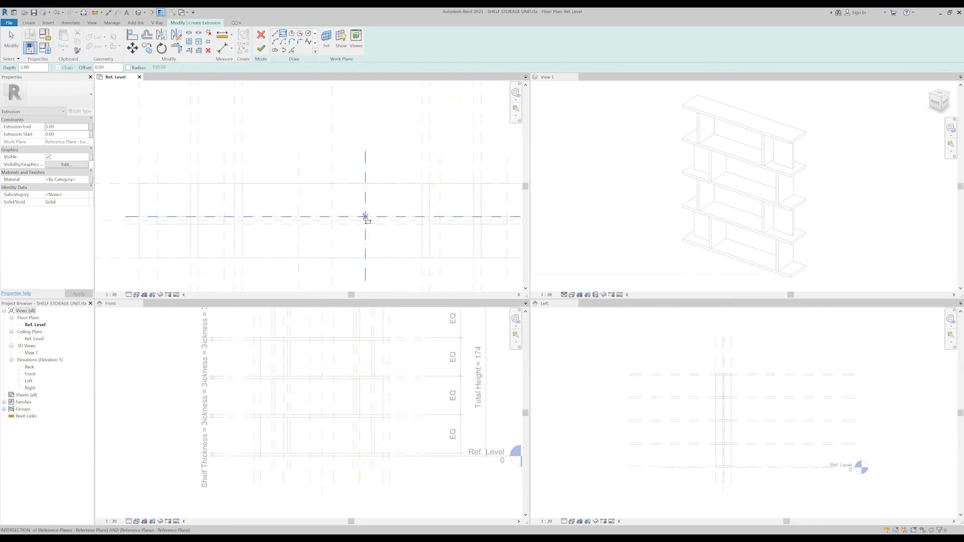
pyautogui.click(366, 216)
pyautogui.click(298, 224)
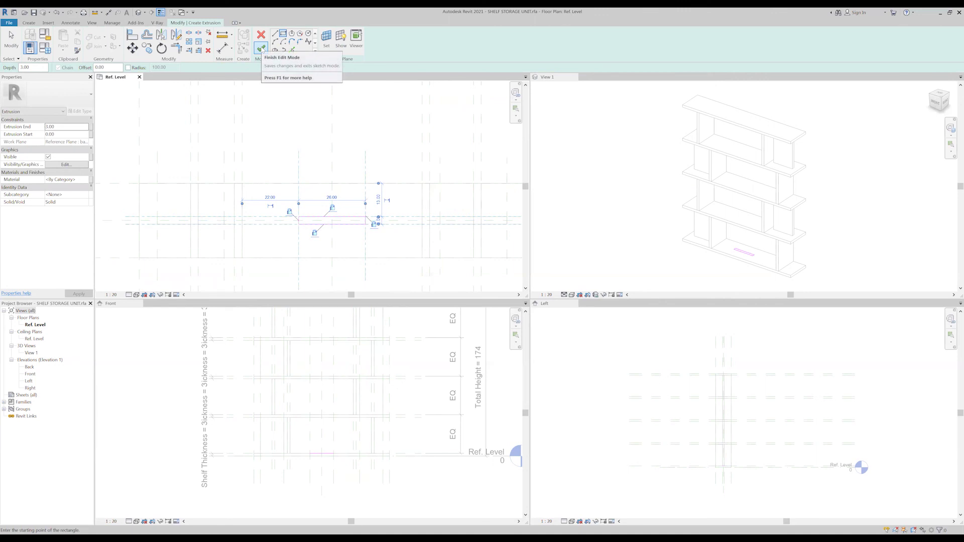
pyautogui.click(261, 48)
pyautogui.scroll(2, 331, 441)
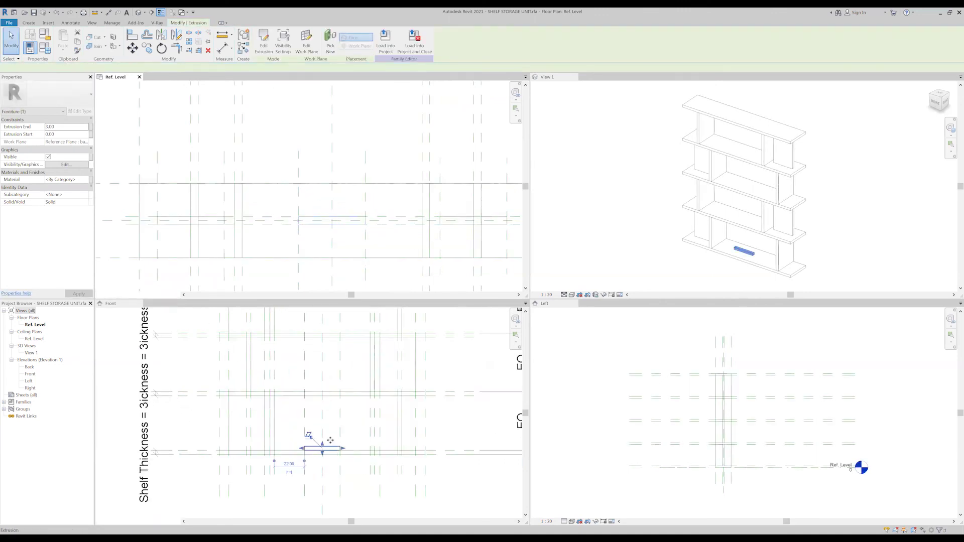
pyautogui.moveTo(322, 443); pyautogui.dragTo(326, 395)
# Zoom all views to fit (ZA), orbit View 1 frontward, and window-select every shelf and divider.
pyautogui.press('Escape')
pyautogui.press('z')
pyautogui.press('a')
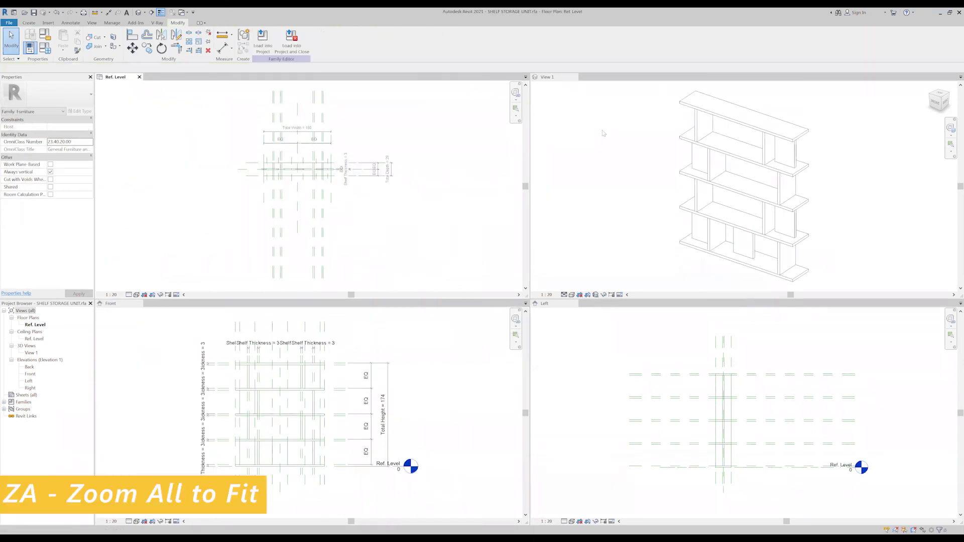
pyautogui.click(627, 160)
pyautogui.moveTo(584, 171)
pyautogui.keyDown('shift'); pyautogui.mouseDown(button='middle')
pyautogui.moveTo(626, 147)
pyautogui.moveTo(610, 160)
pyautogui.mouseUp(button='middle'); pyautogui.keyUp('shift')
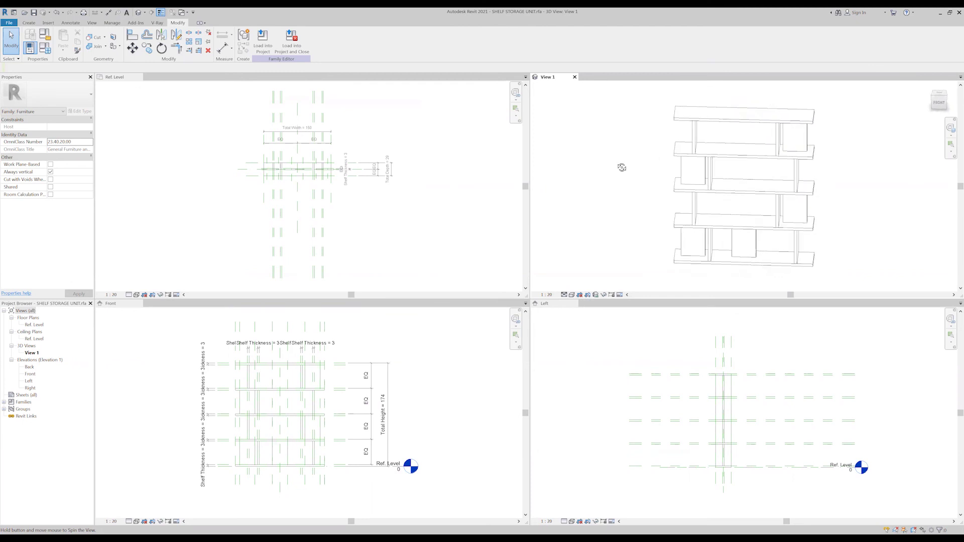
pyautogui.moveTo(835, 101); pyautogui.dragTo(606, 267)
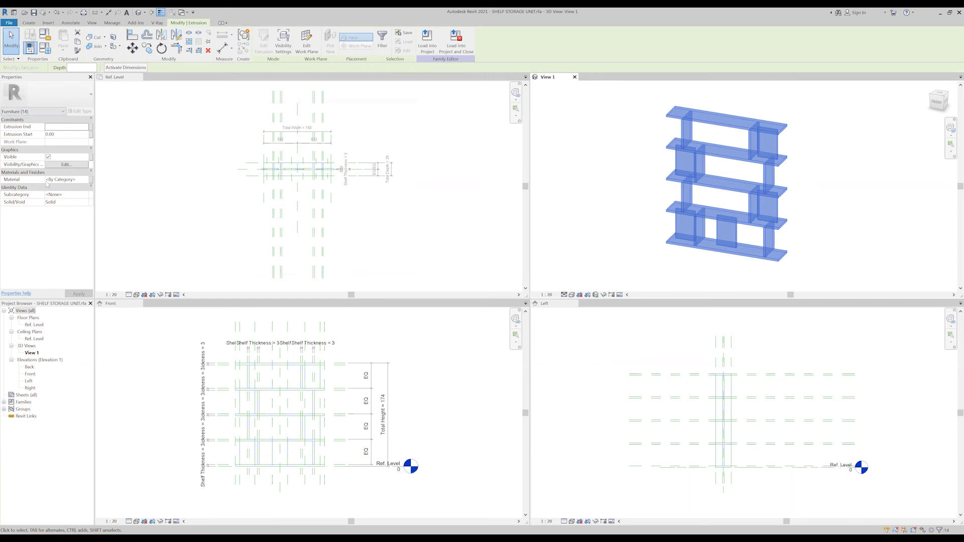
# Create a new material for the pieces and rename it wood.
pyautogui.click(86, 179)
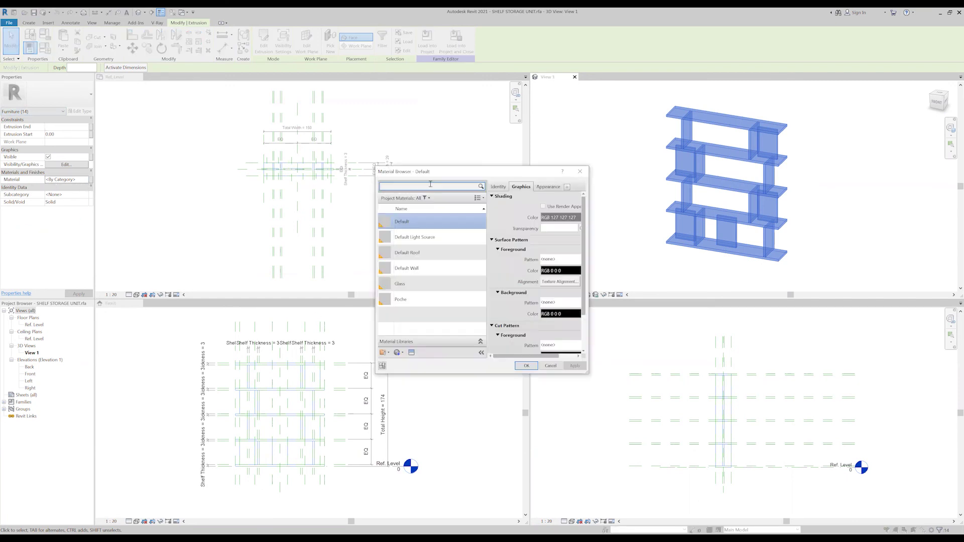
pyautogui.click(398, 352)
pyautogui.click(431, 362)
pyautogui.rightClick(429, 257)
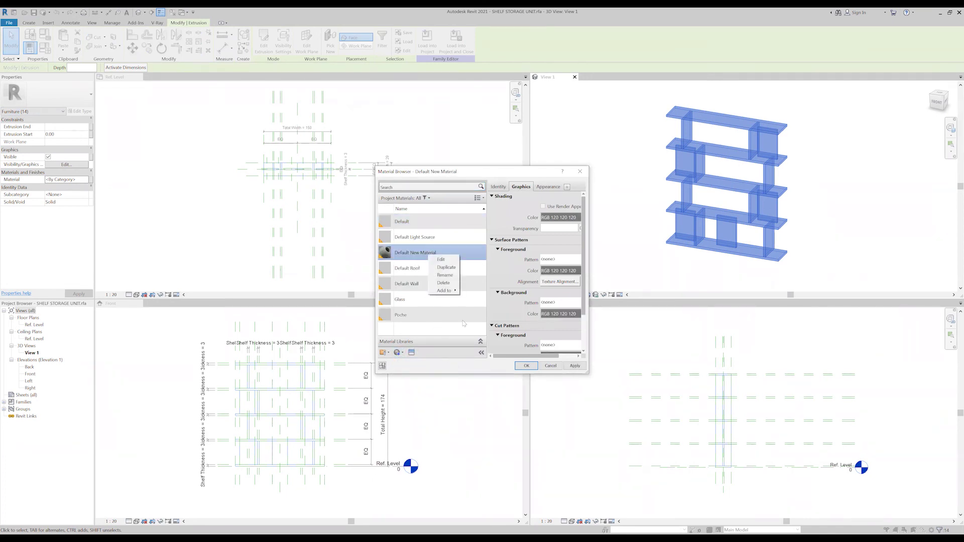
pyautogui.click(430, 264)
pyautogui.write('wood')
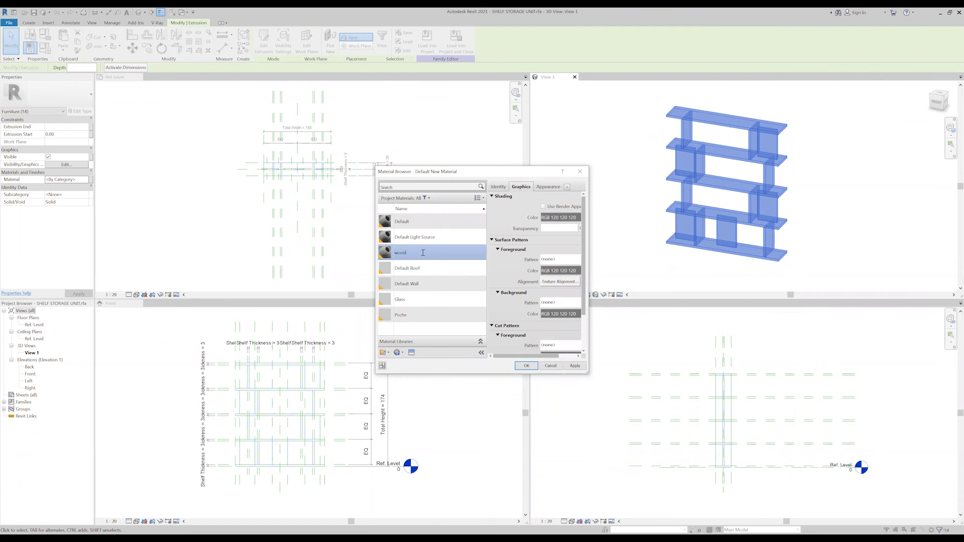
# Give the wood material the Birch appearance from the Asset Browser.
pyautogui.click(412, 353)
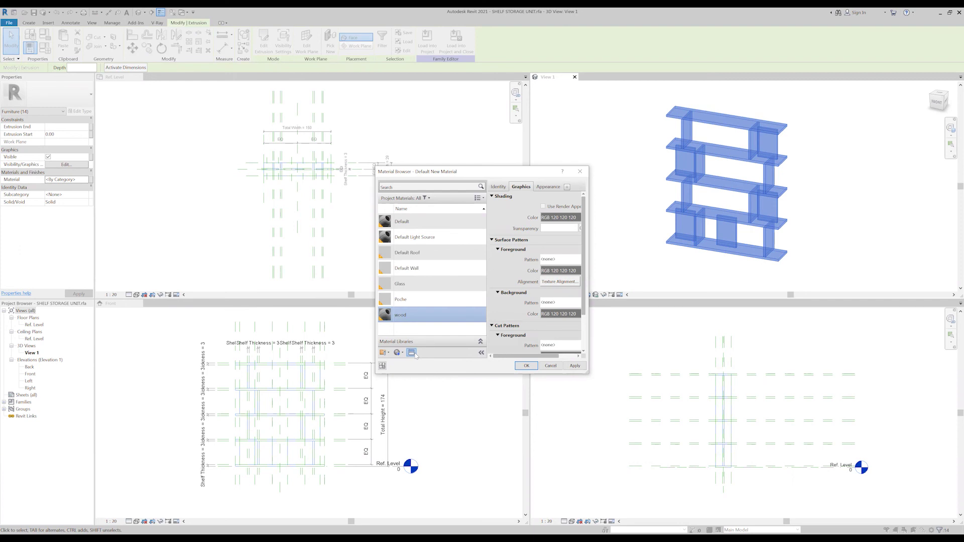
pyautogui.click(564, 152)
pyautogui.write('d')
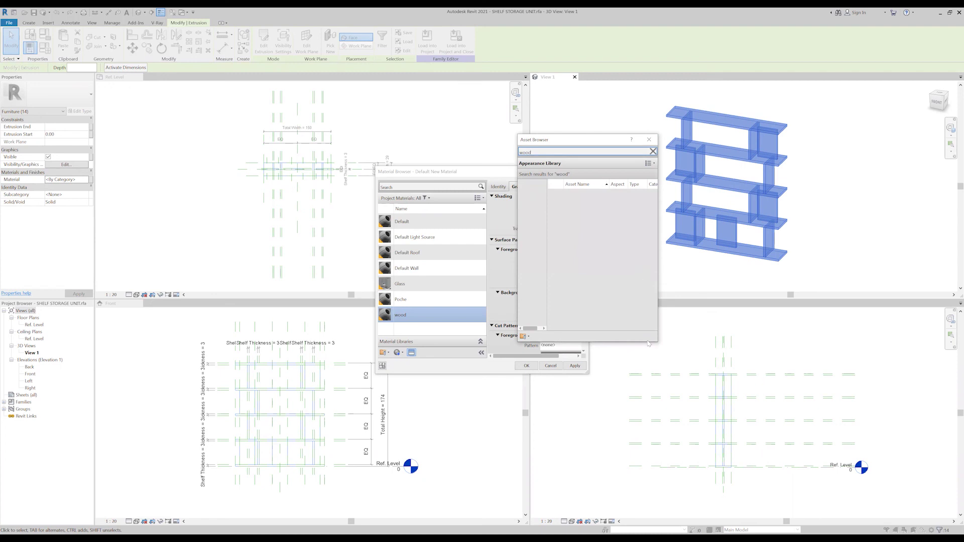
pyautogui.moveTo(659, 341); pyautogui.dragTo(681, 341)
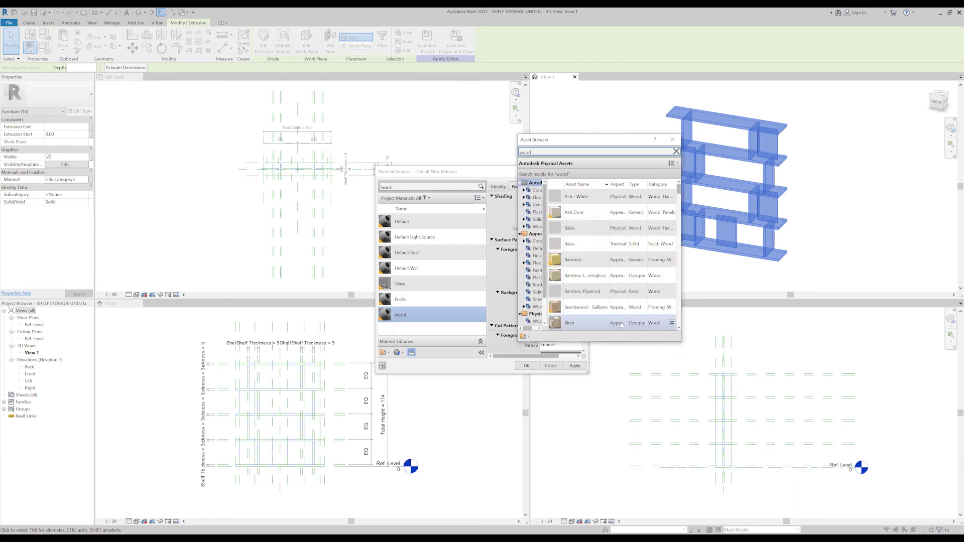
pyautogui.click(672, 324)
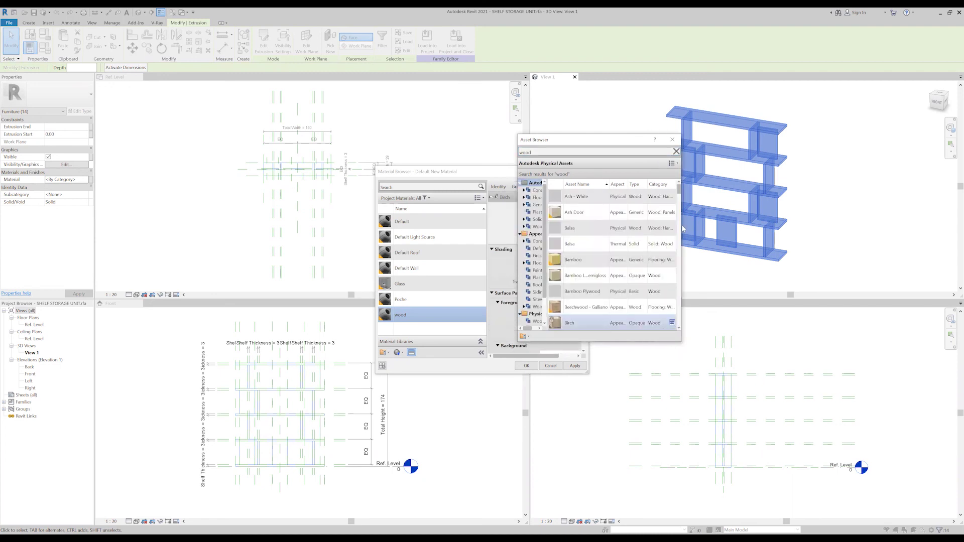
pyautogui.click(675, 141)
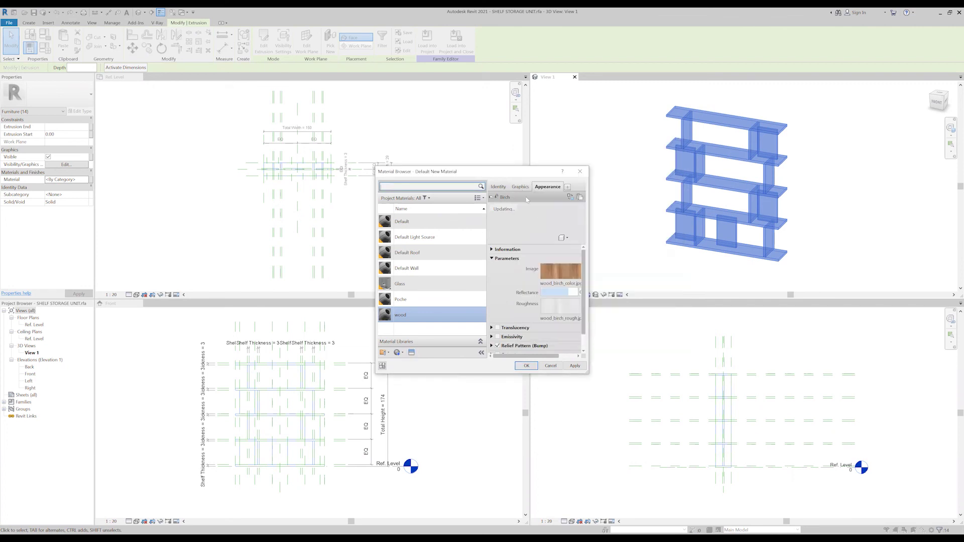
# Make the wood material's shading colour use its render appearance.
pyautogui.click(499, 187)
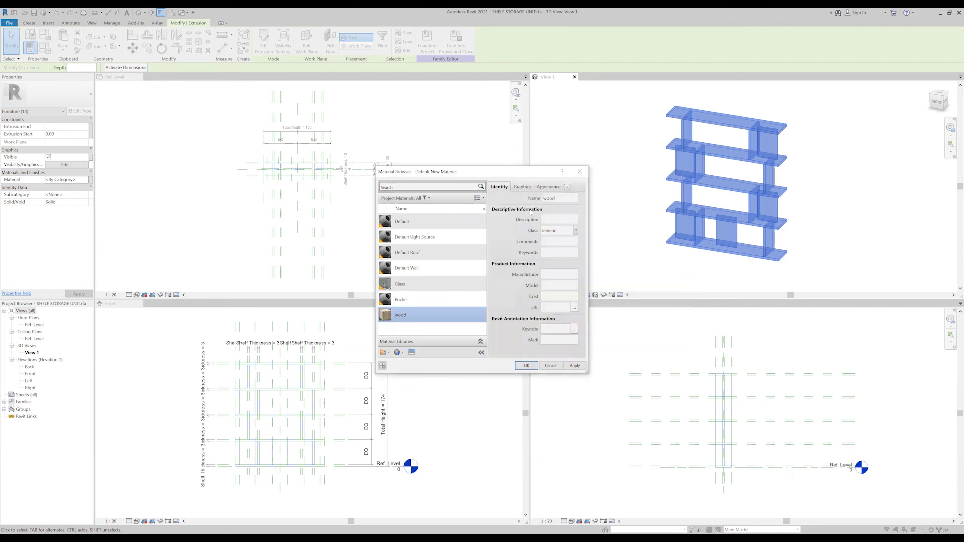
pyautogui.moveTo(539, 173); pyautogui.dragTo(486, 135)
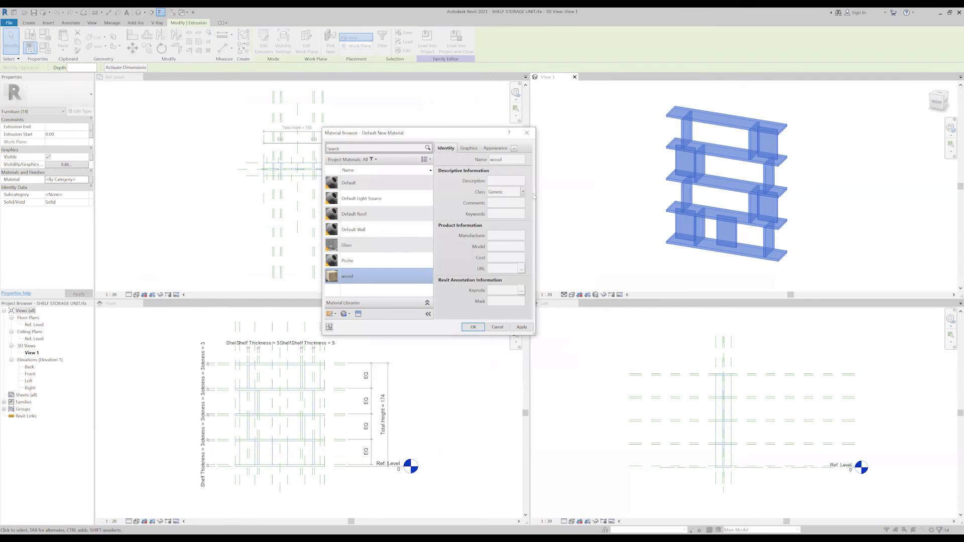
pyautogui.moveTo(536, 193); pyautogui.dragTo(673, 193)
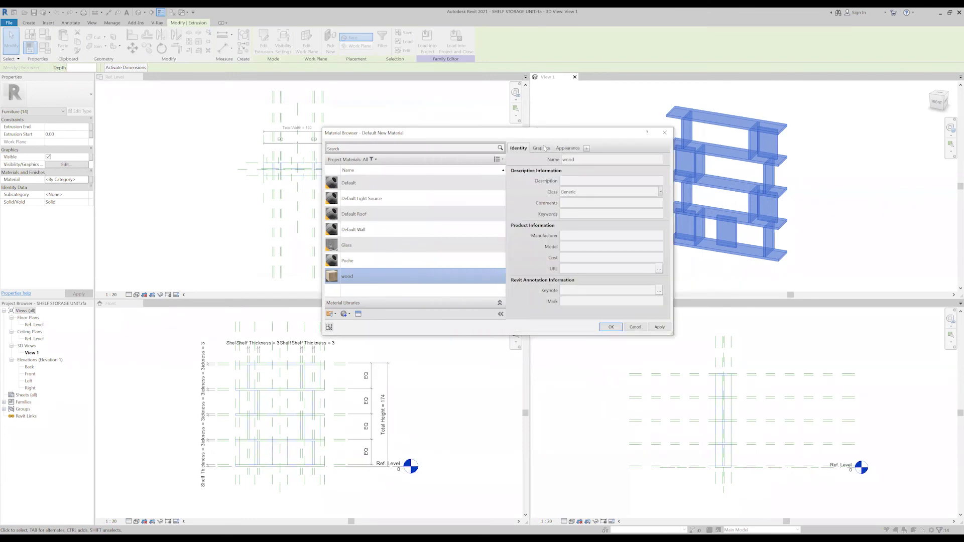
pyautogui.click(545, 148)
pyautogui.click(562, 168)
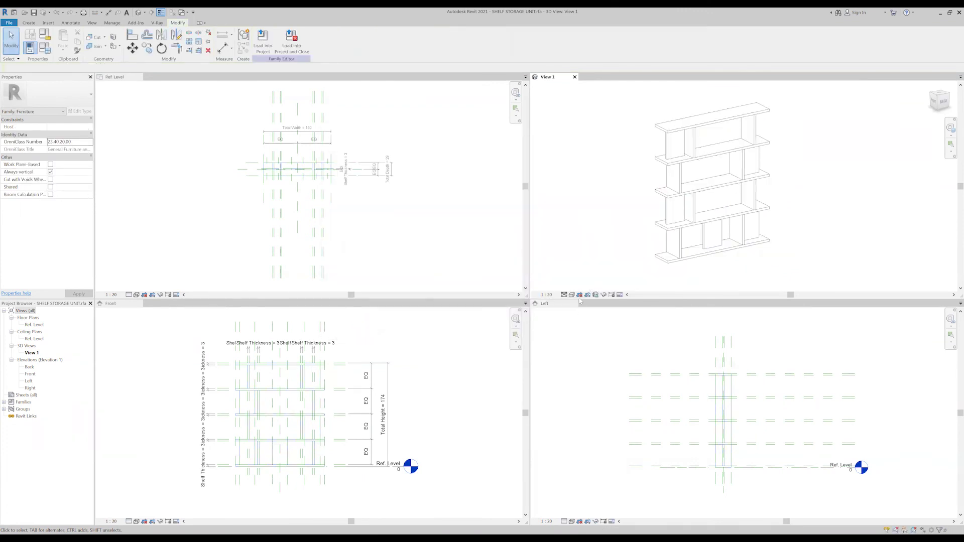
# Switch View 1's visual style to Realistic to show the birch finish.
pyautogui.click(571, 295)
pyautogui.click(598, 280)
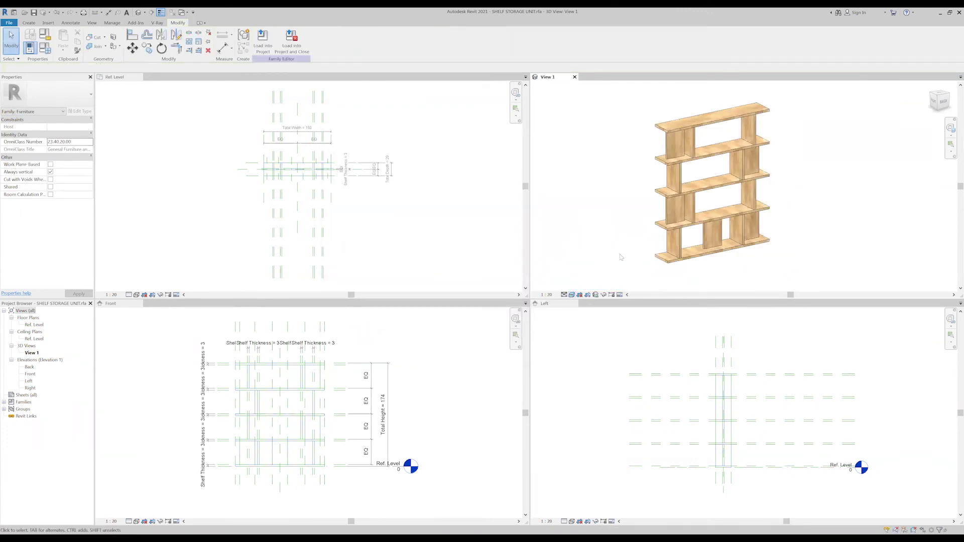